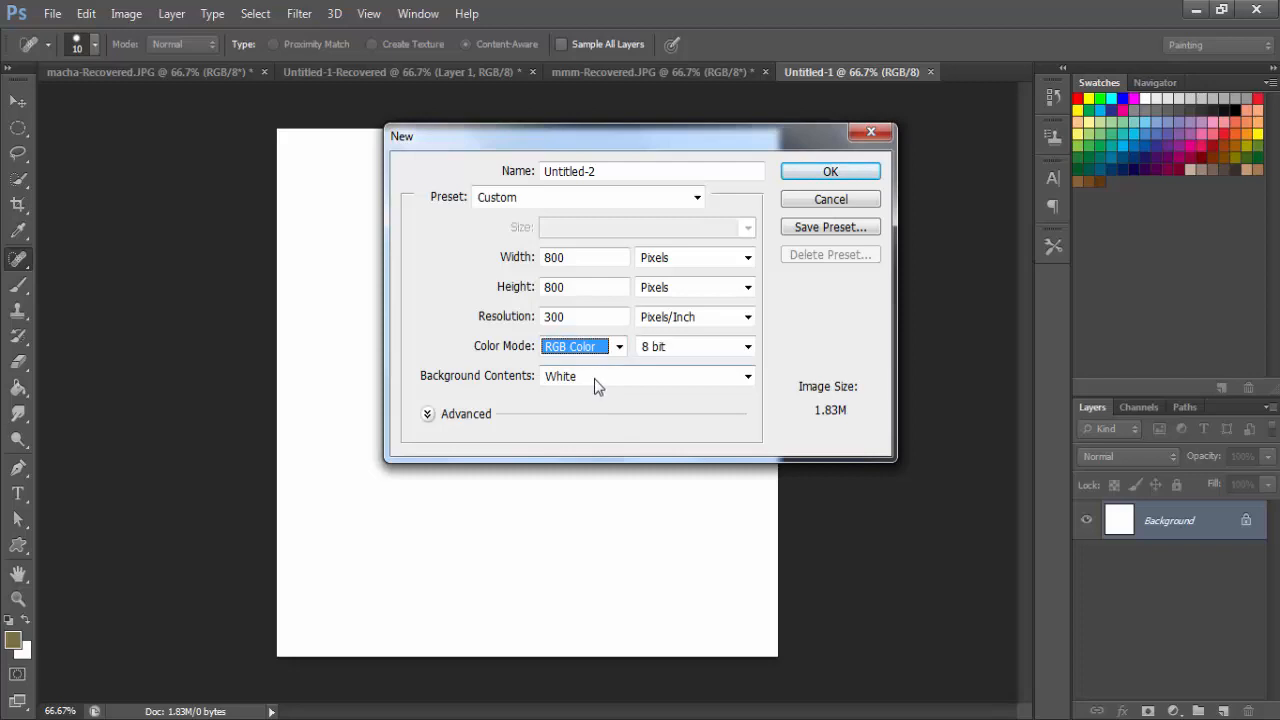
Create a new 800 x 800 pixel document at 300 pixels/inch in 8-bit RGB Color with a white background
left_click(608, 378)
left_click(585, 397)
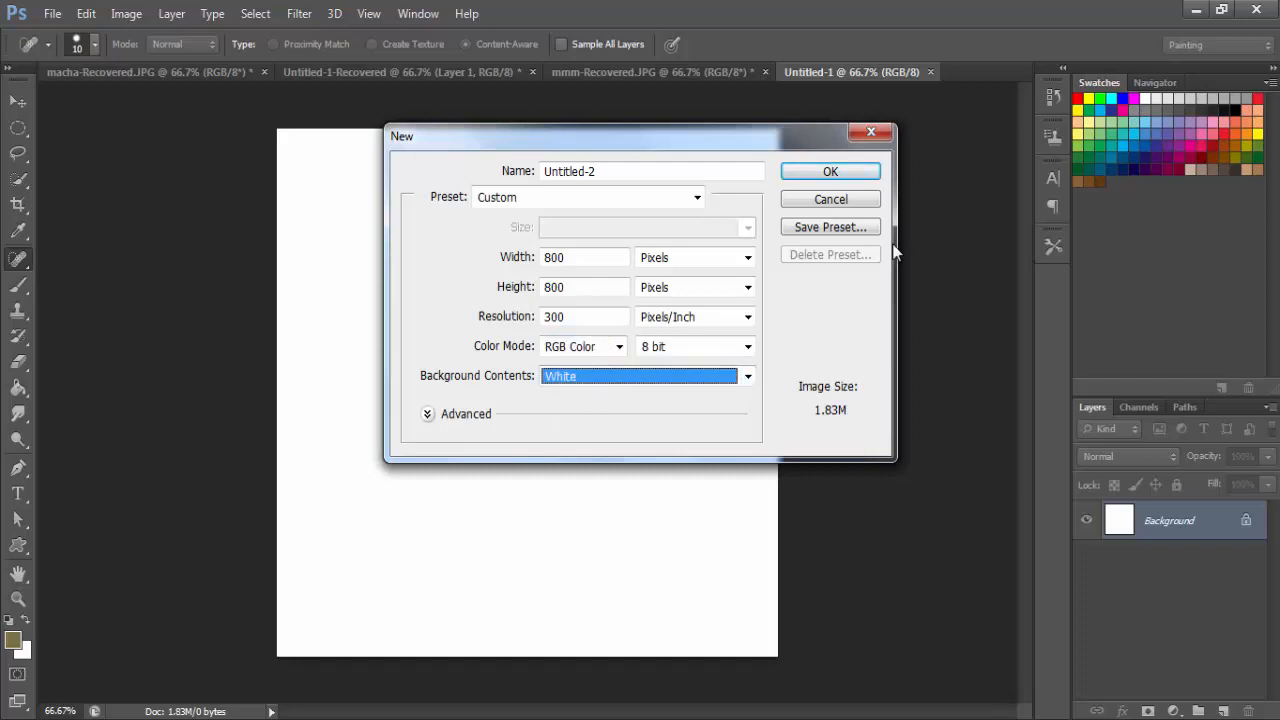
left_click(834, 168)
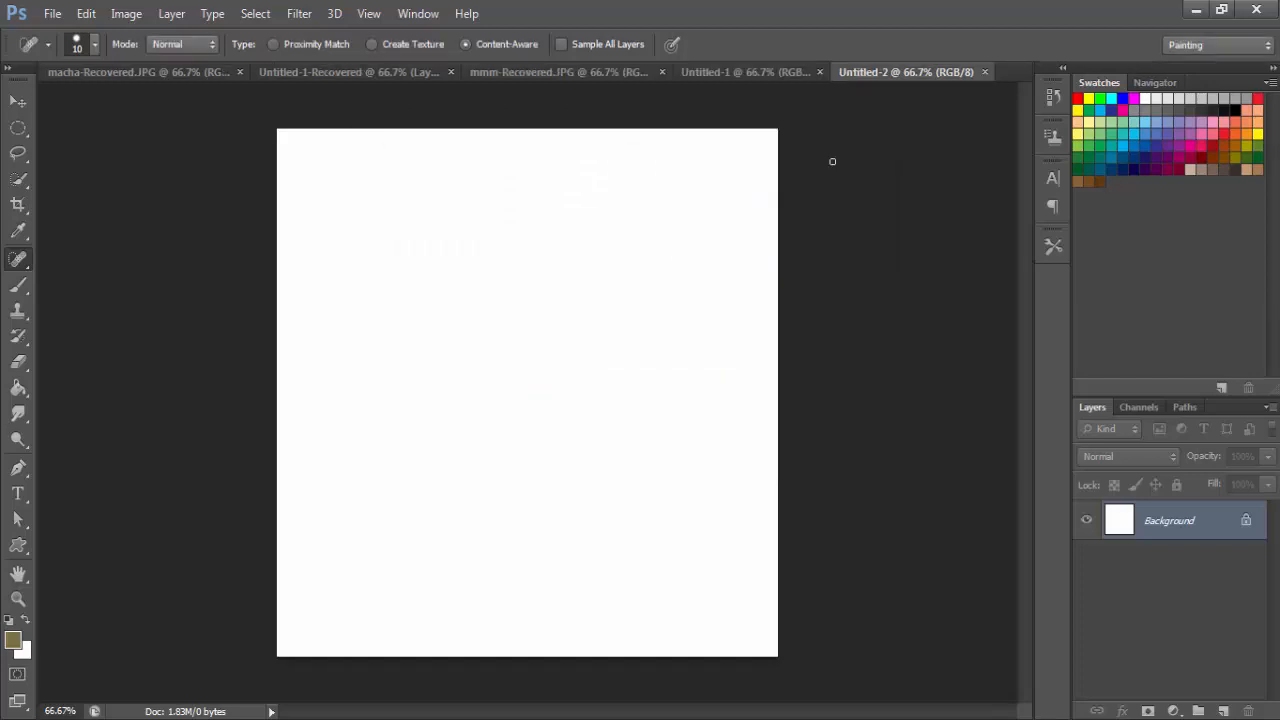
Close the Untitled-1 document and convert the new document's locked Background into a regular layer
left_click(819, 72)
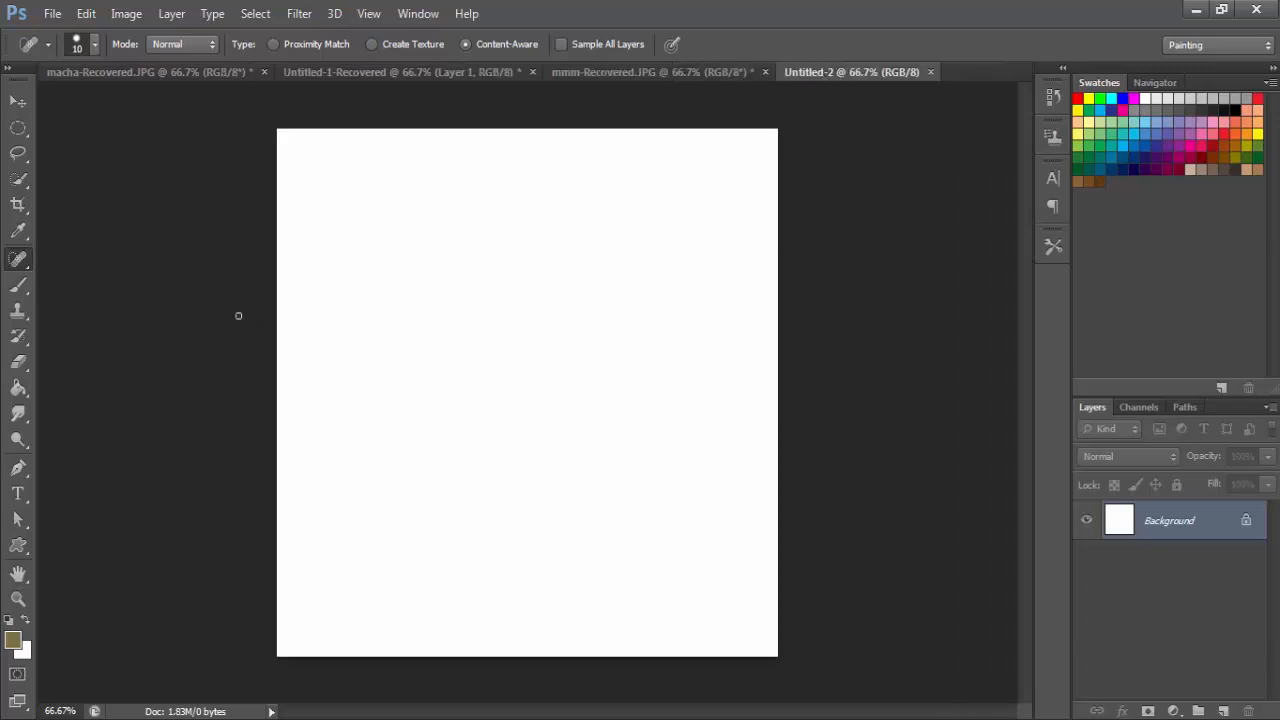
double_click(1130, 526)
left_click(791, 234)
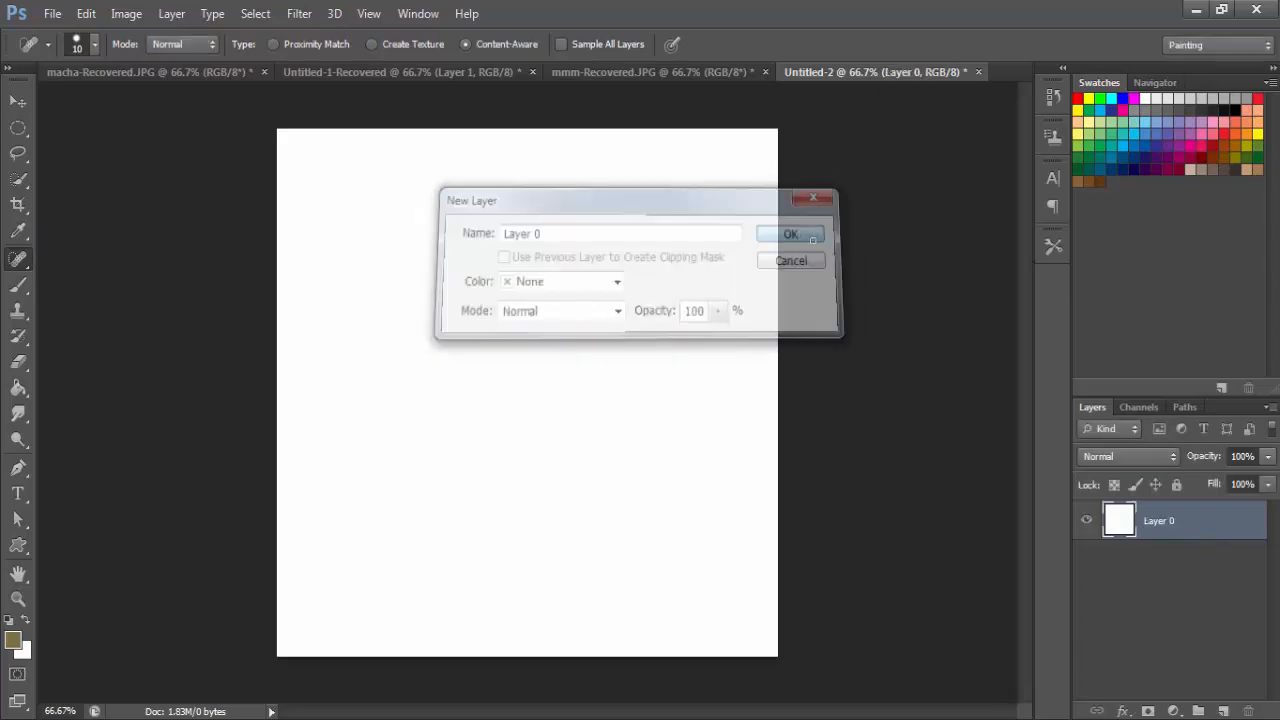
Add a Gradient Fill layer using the grey-to-transparent preset, the last one in the gradient presets
left_click(1175, 711)
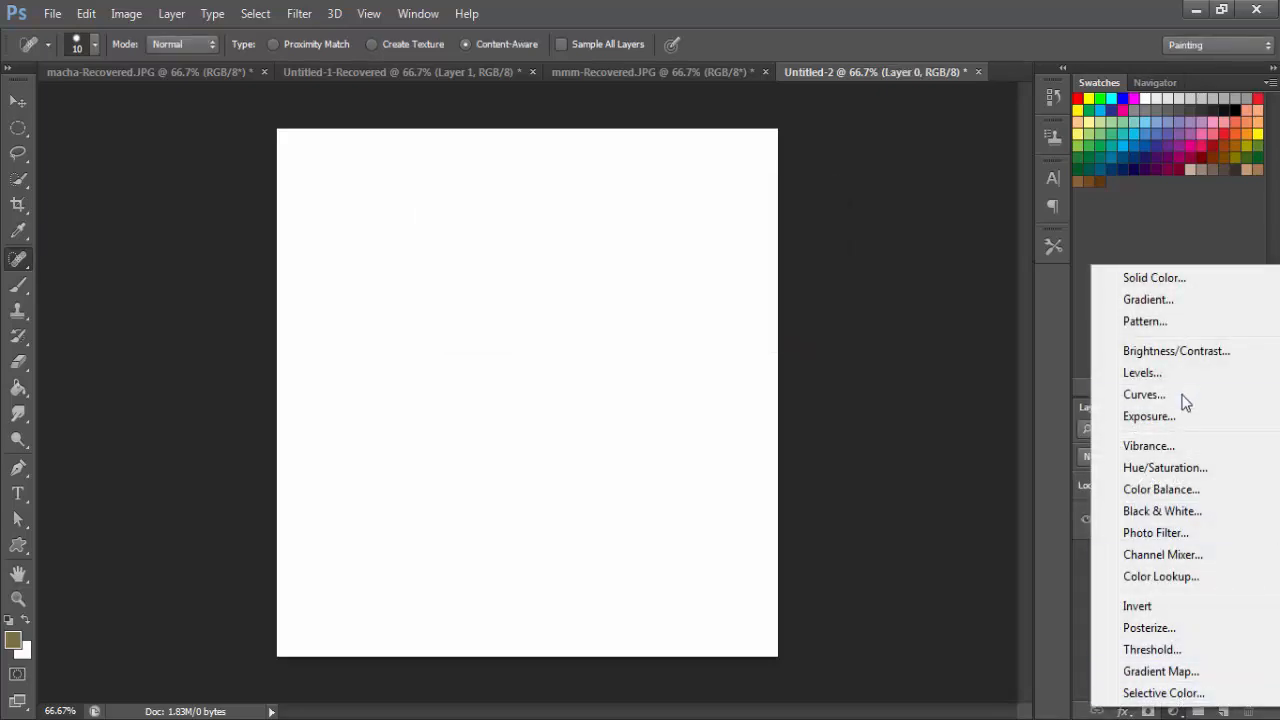
left_click(1147, 302)
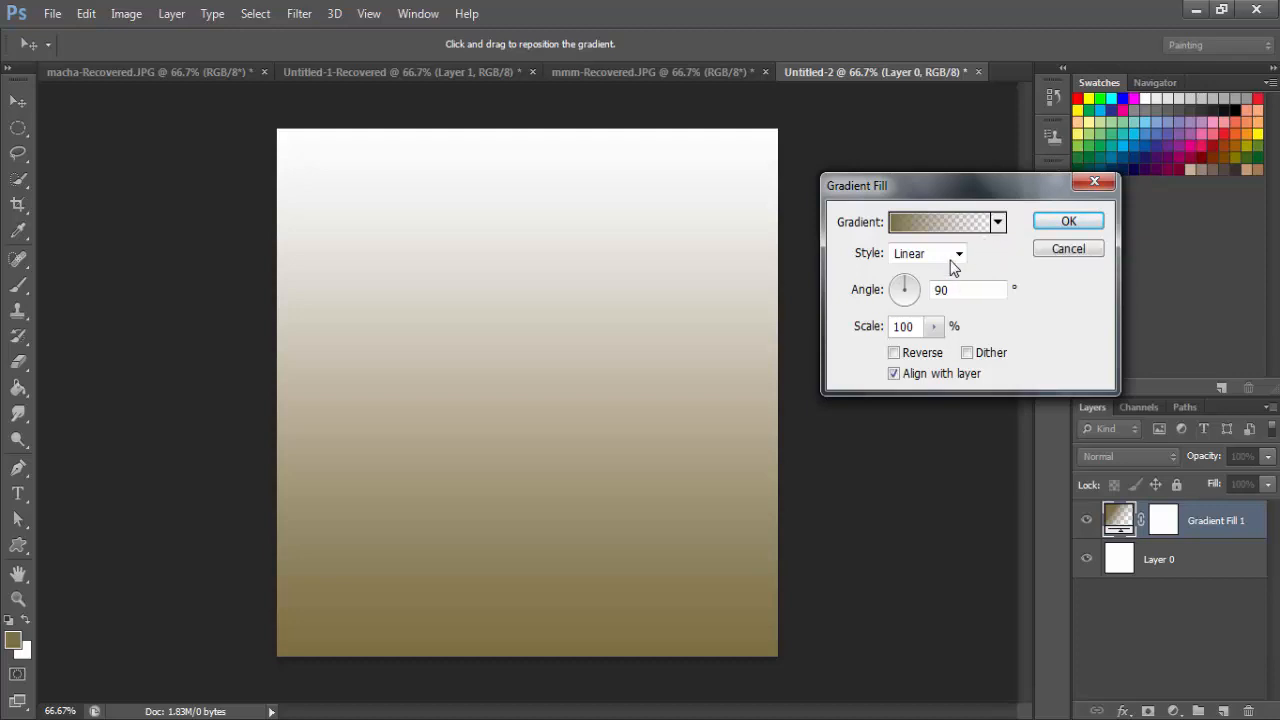
left_click(998, 223)
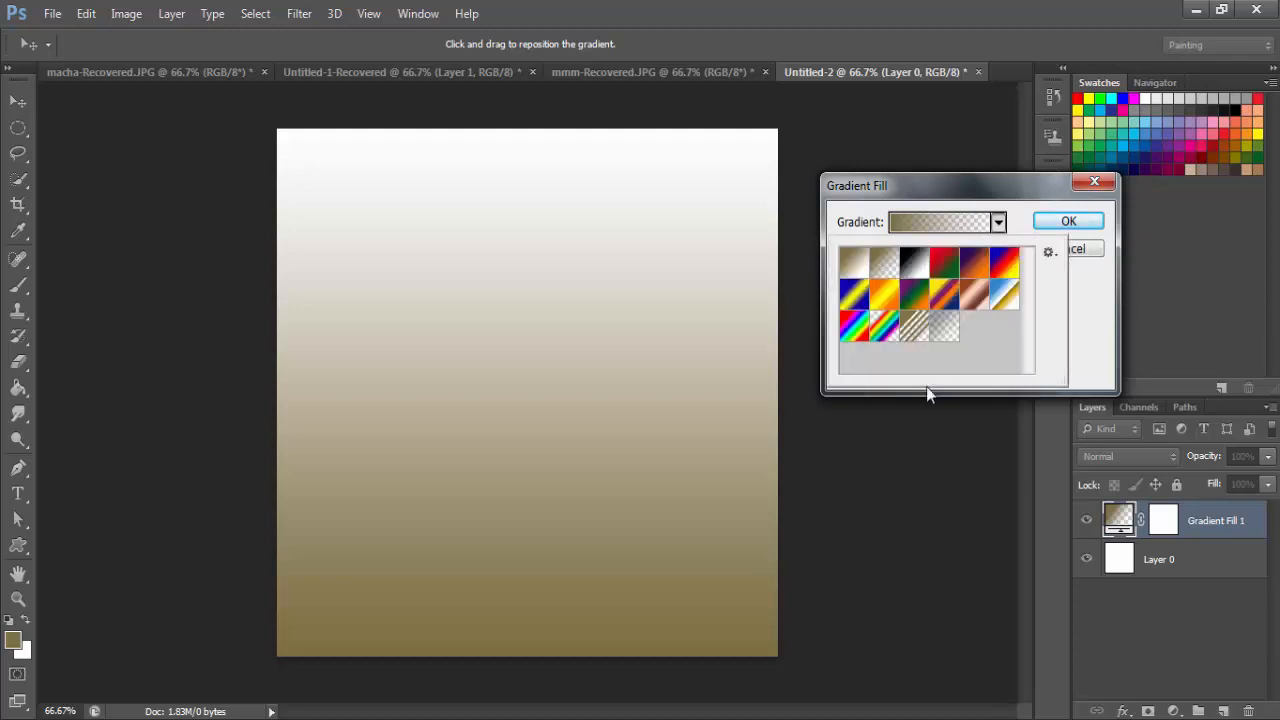
left_click(944, 328)
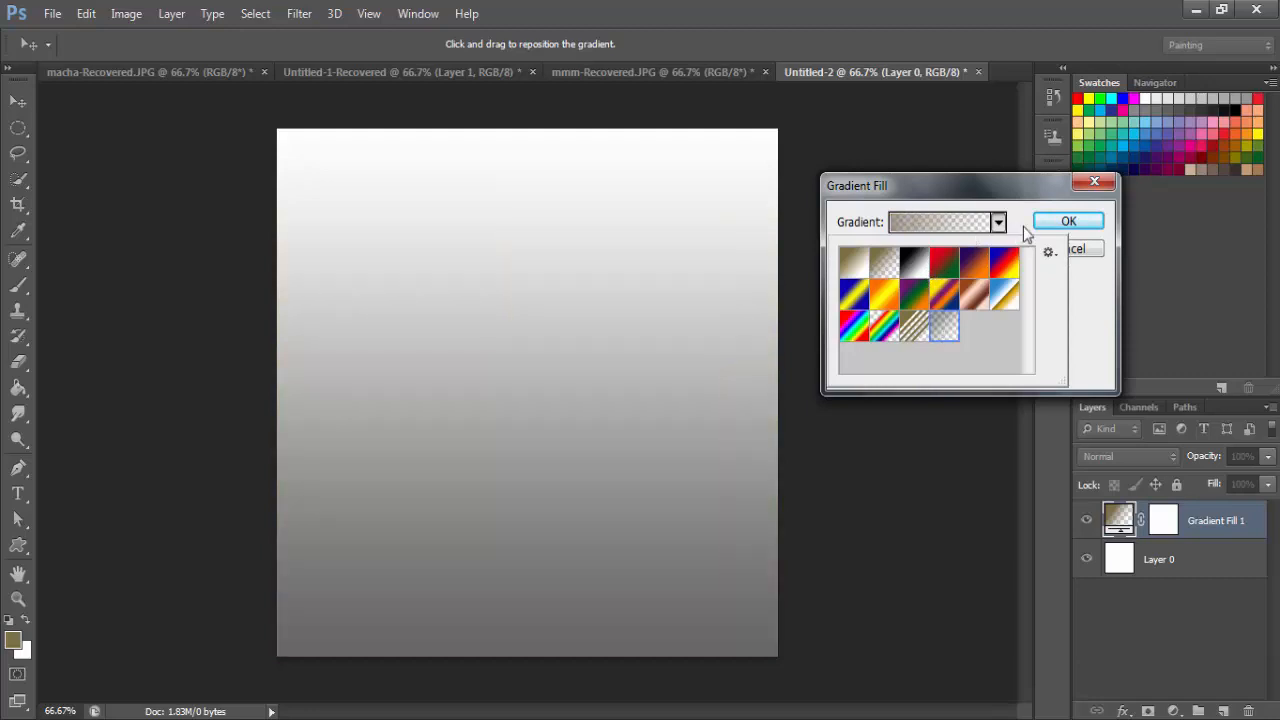
left_click(1082, 297)
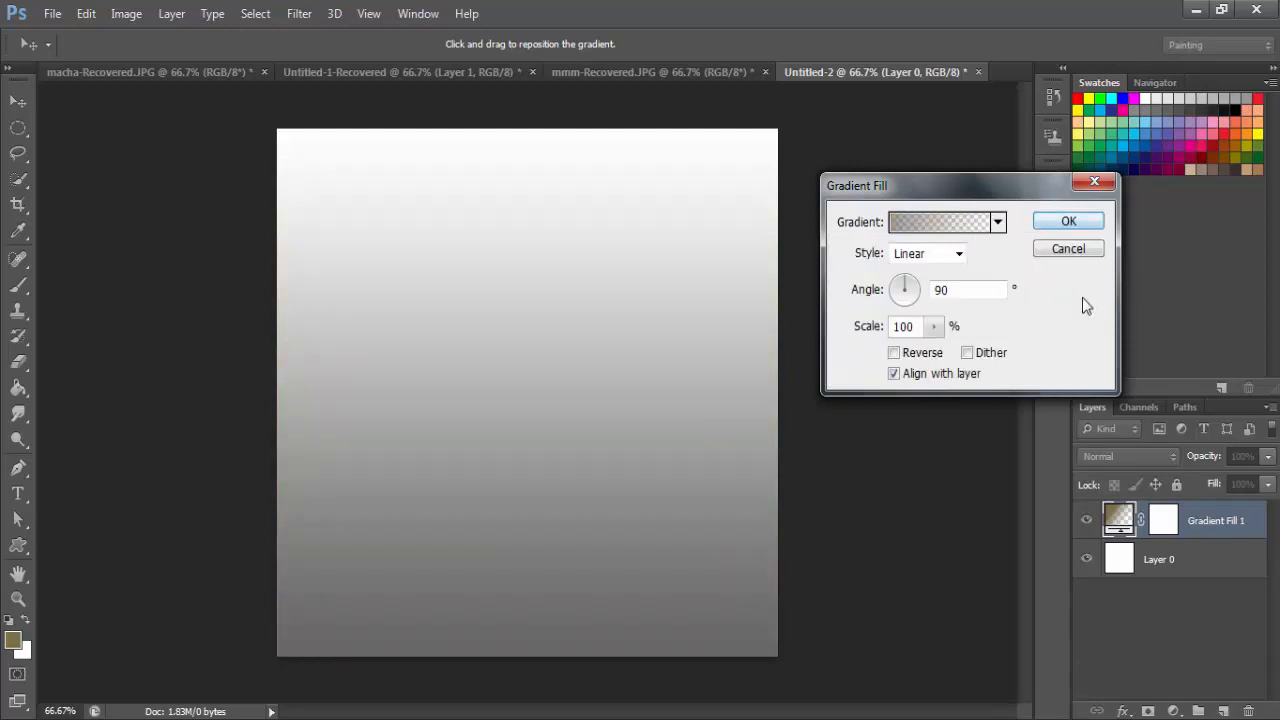
Make the gradient fill Radial, reverse it, set its scale to 219% and apply it
left_click(946, 256)
left_click(926, 290)
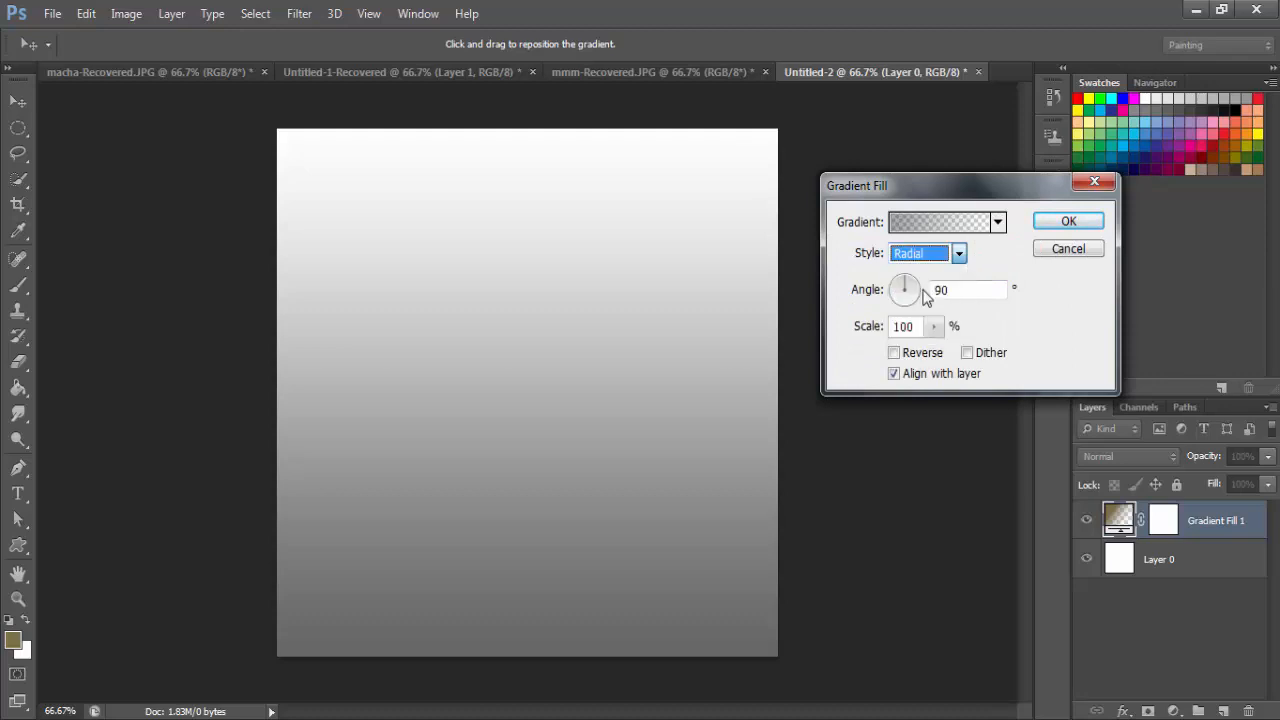
left_click(936, 350)
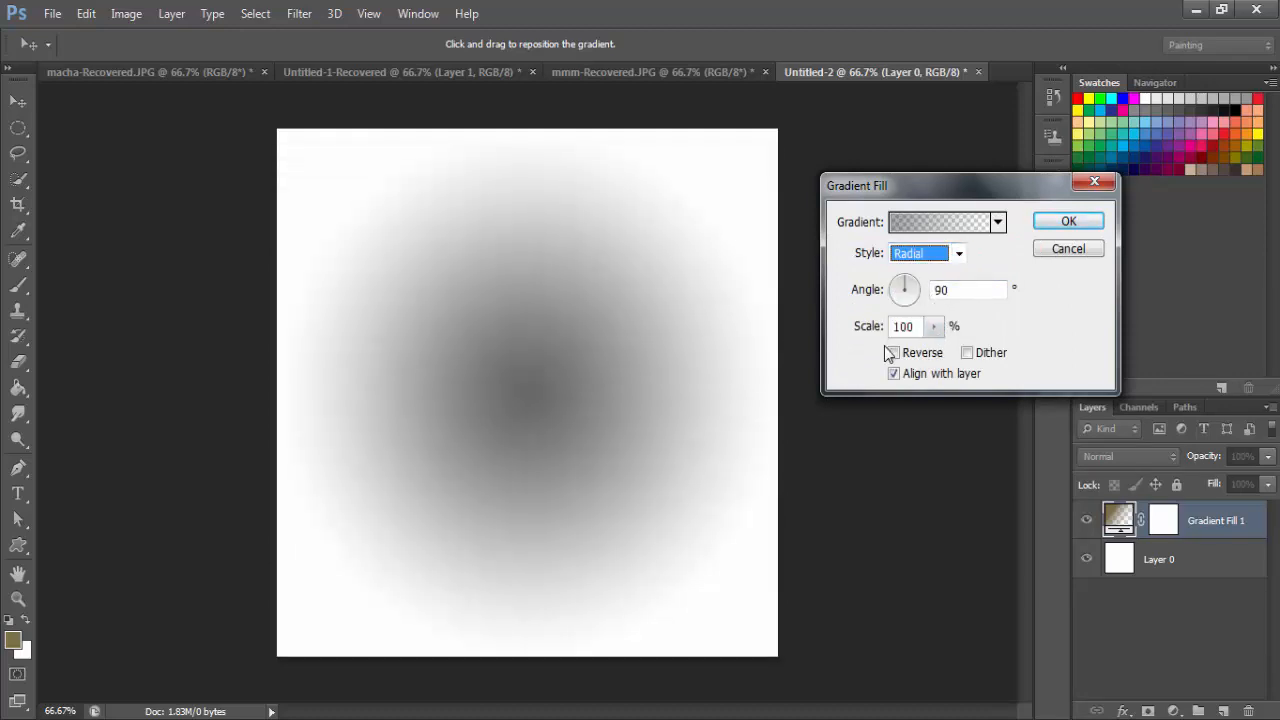
left_click(934, 327)
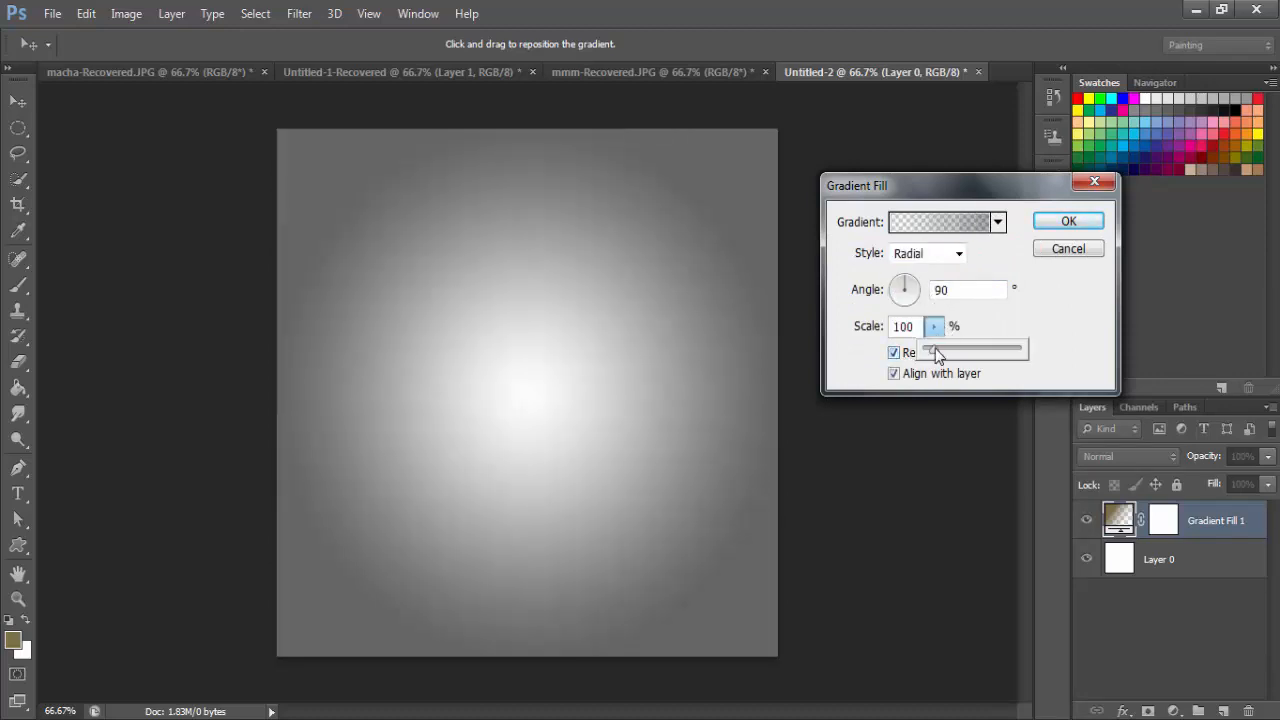
left_click_drag(935, 348, 948, 358)
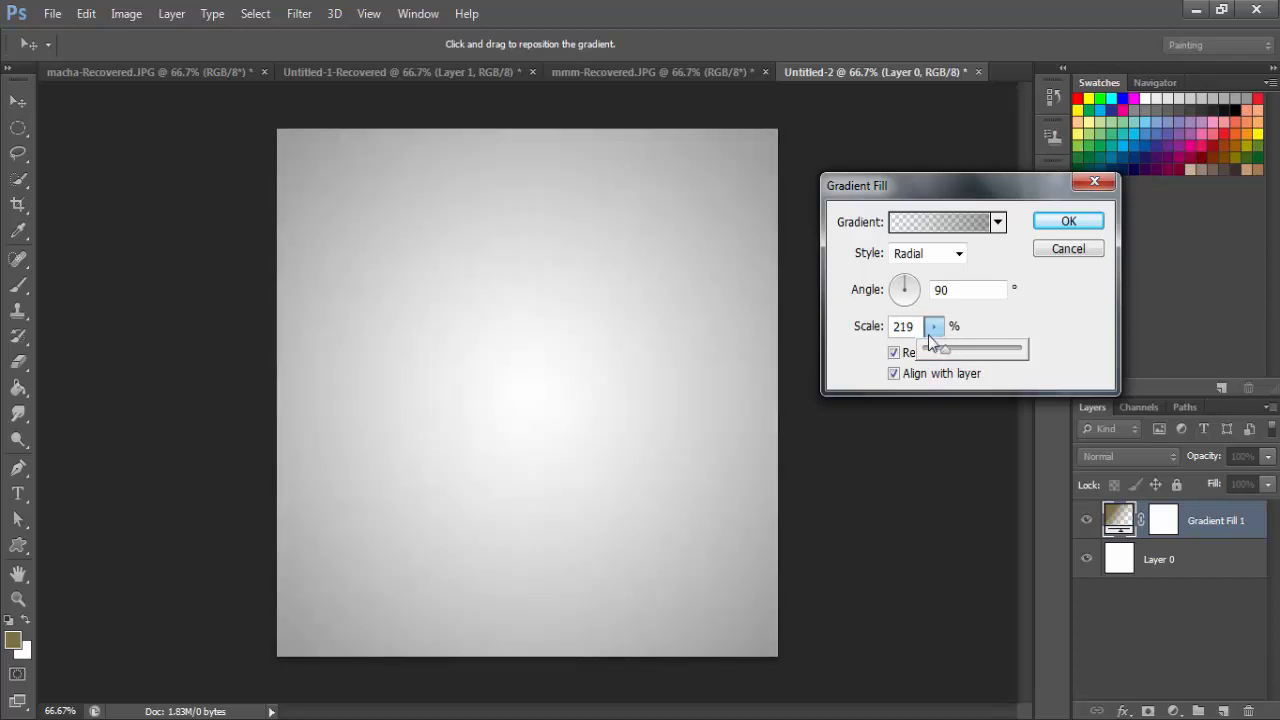
left_click(1069, 217)
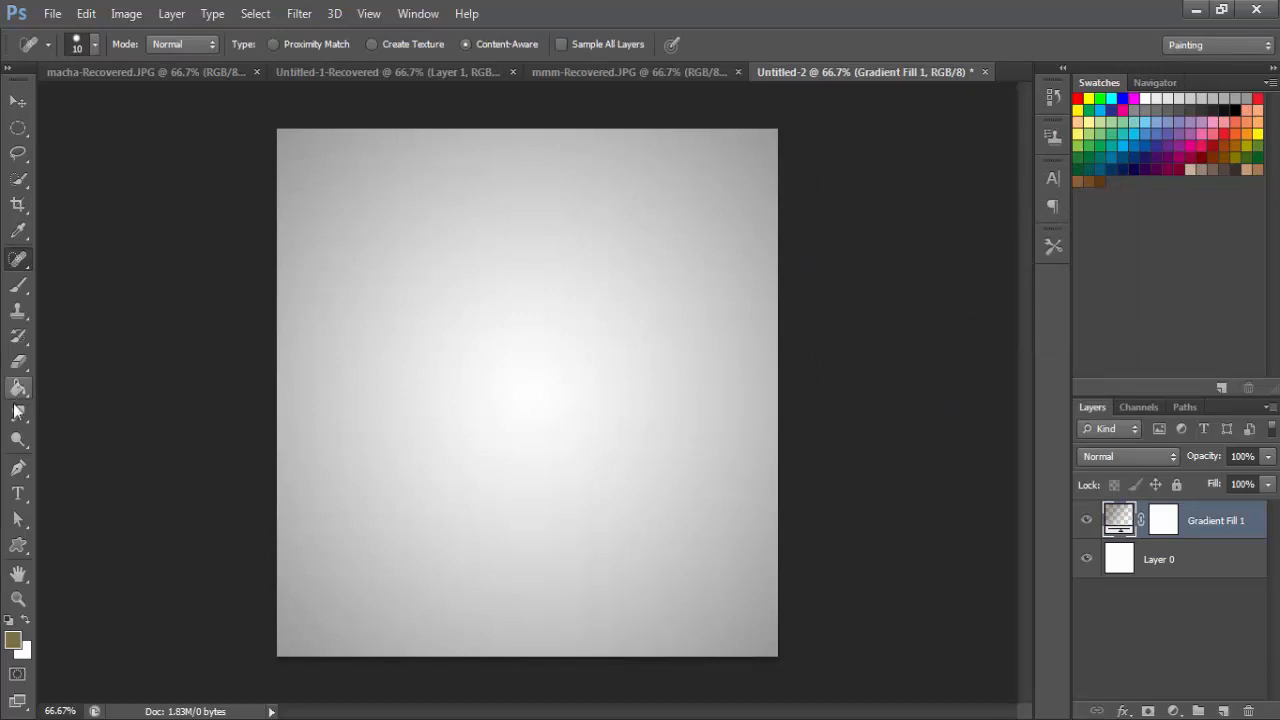
Add the letter R as black 72 pt text near the middle of the canvas
left_click(19, 495)
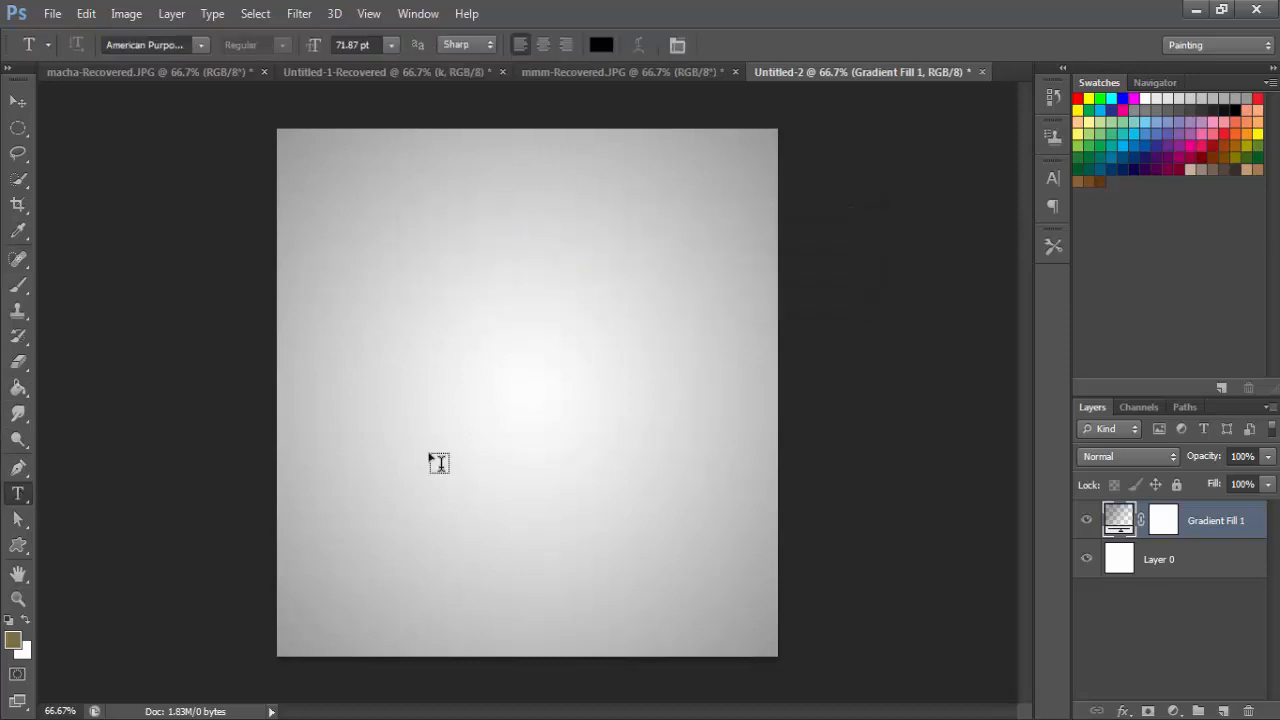
left_click(431, 452)
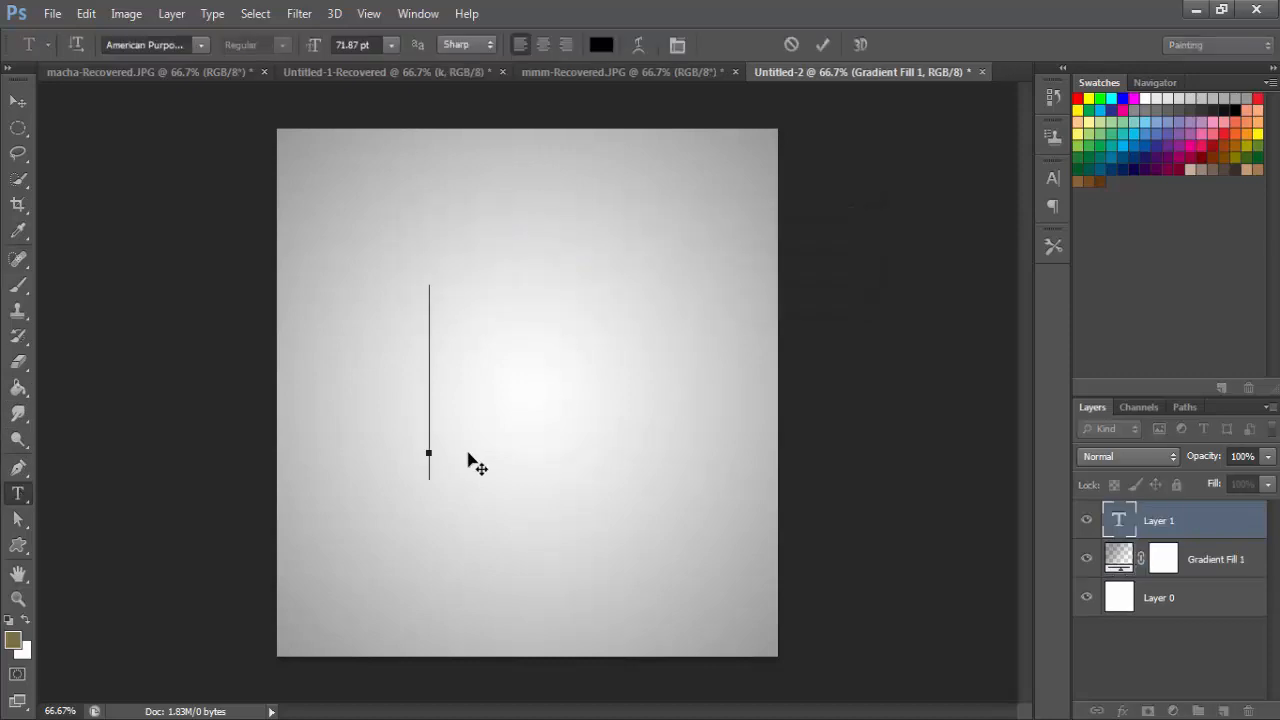
left_click(394, 48)
left_click(379, 377)
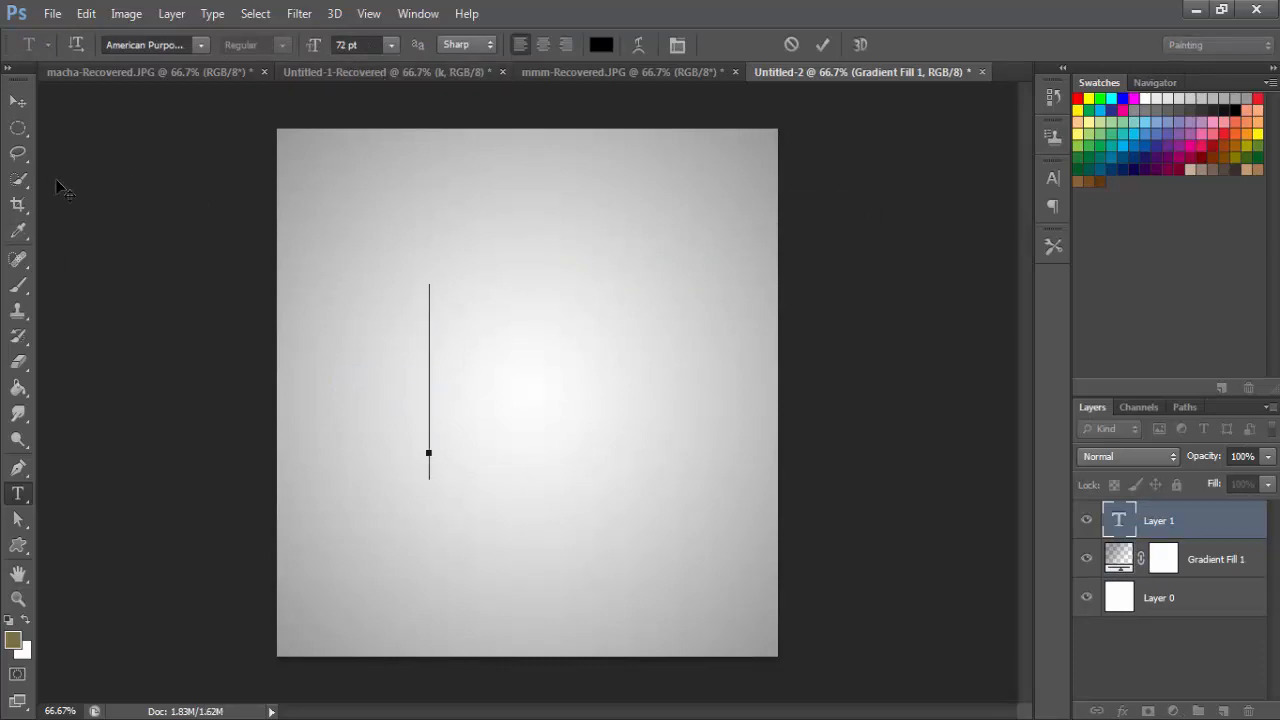
type("R")
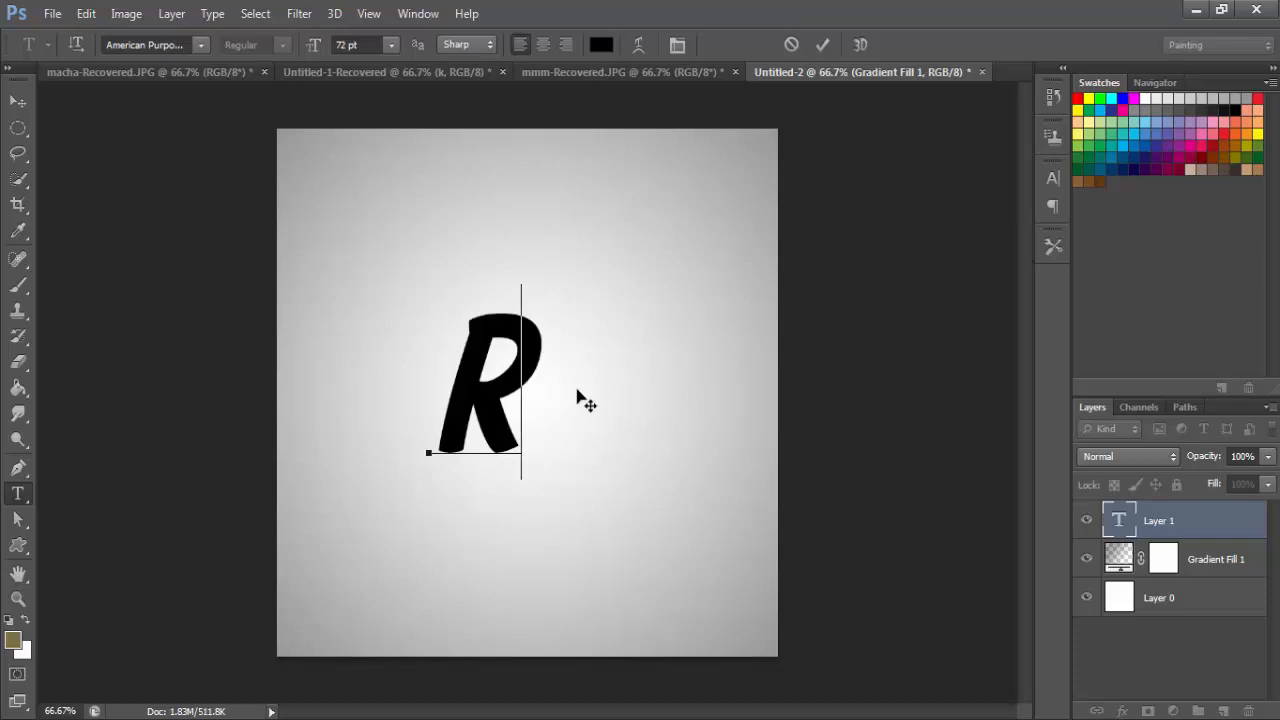
left_click(825, 44)
Move the R slightly up and to the right so it sits horizontally centred on the canvas
left_click(505, 397)
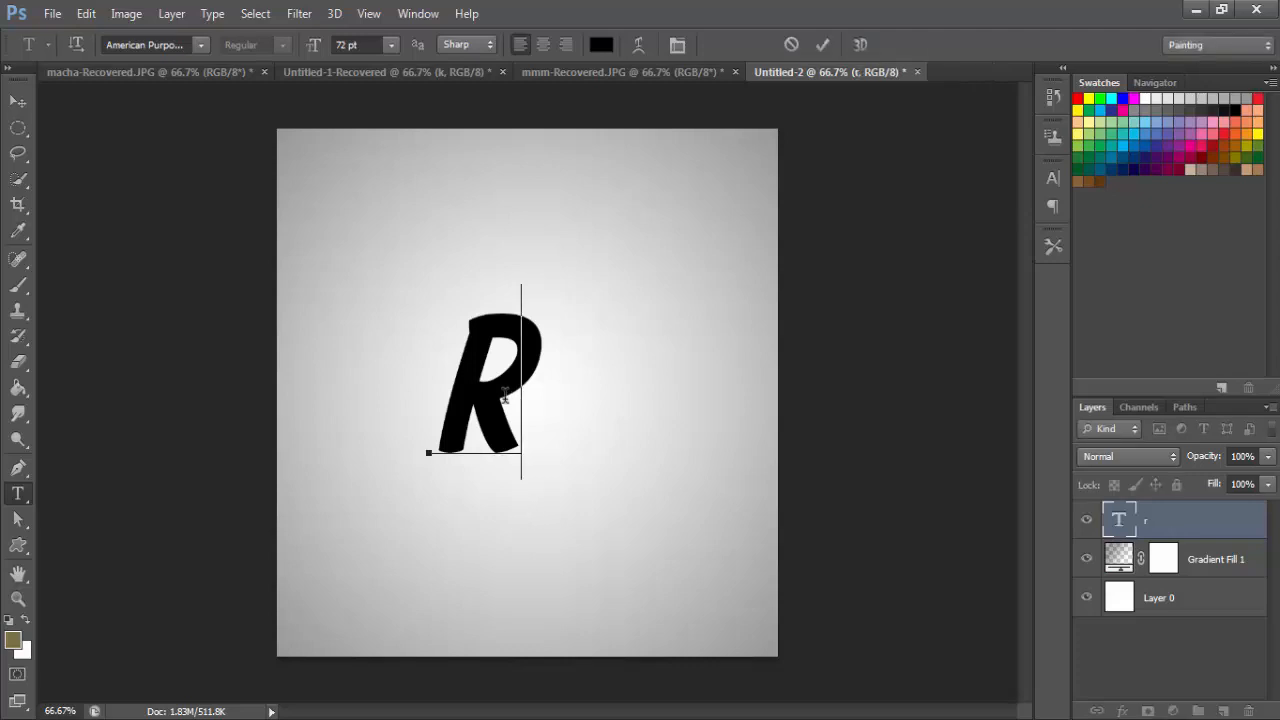
left_click(18, 102)
left_click_drag(504, 414, 541, 404)
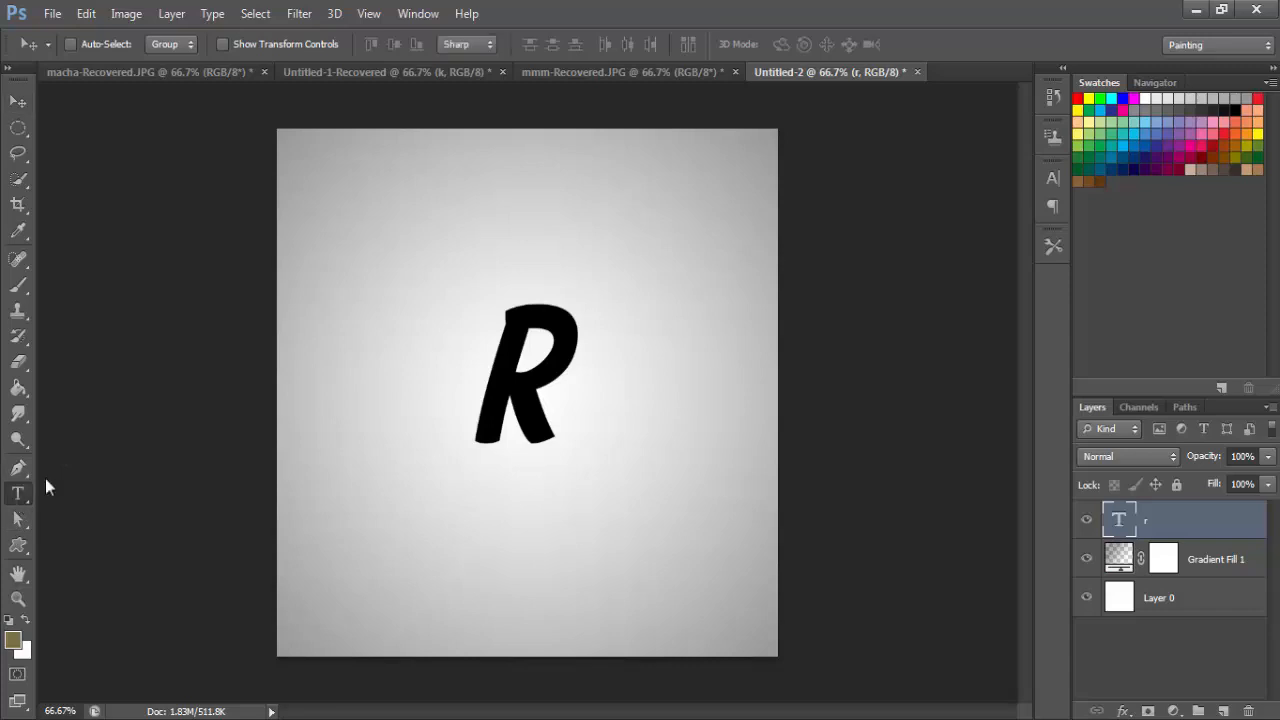
Add the letter K as a separate 72 pt text layer and place it directly left of the R at the same height
left_click(18, 493)
left_click(419, 354)
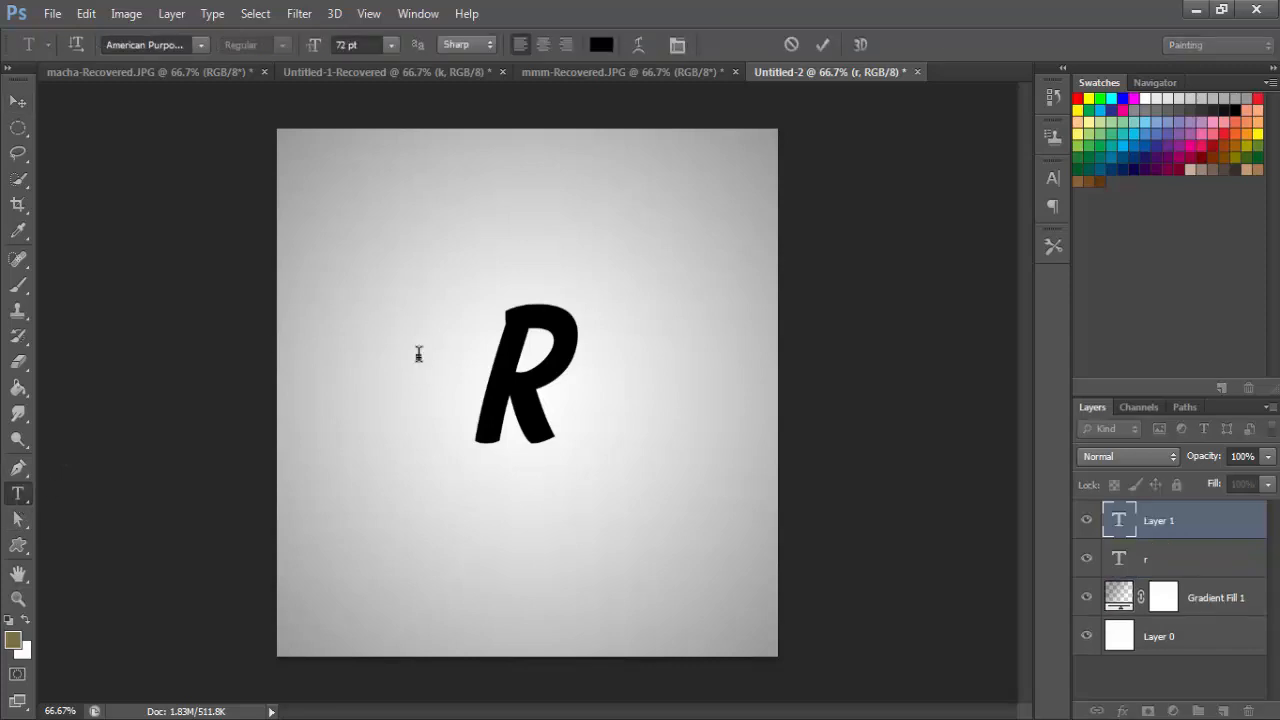
type("k")
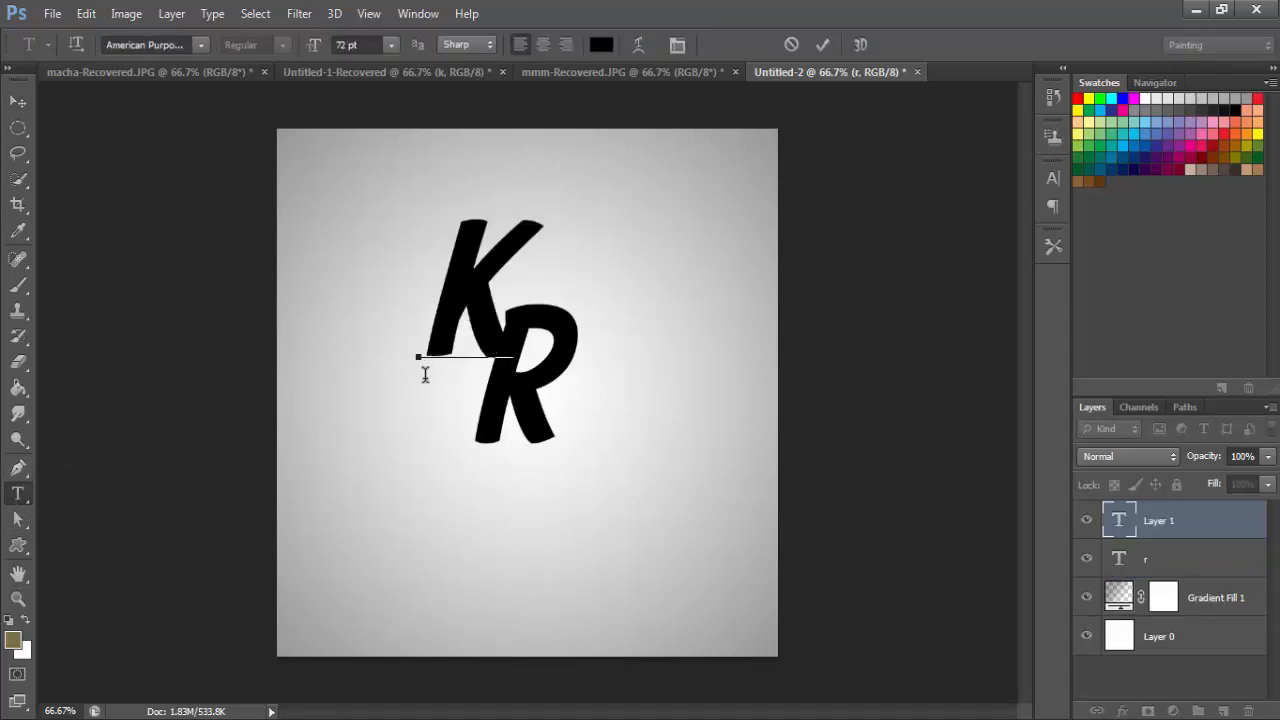
left_click(17, 101)
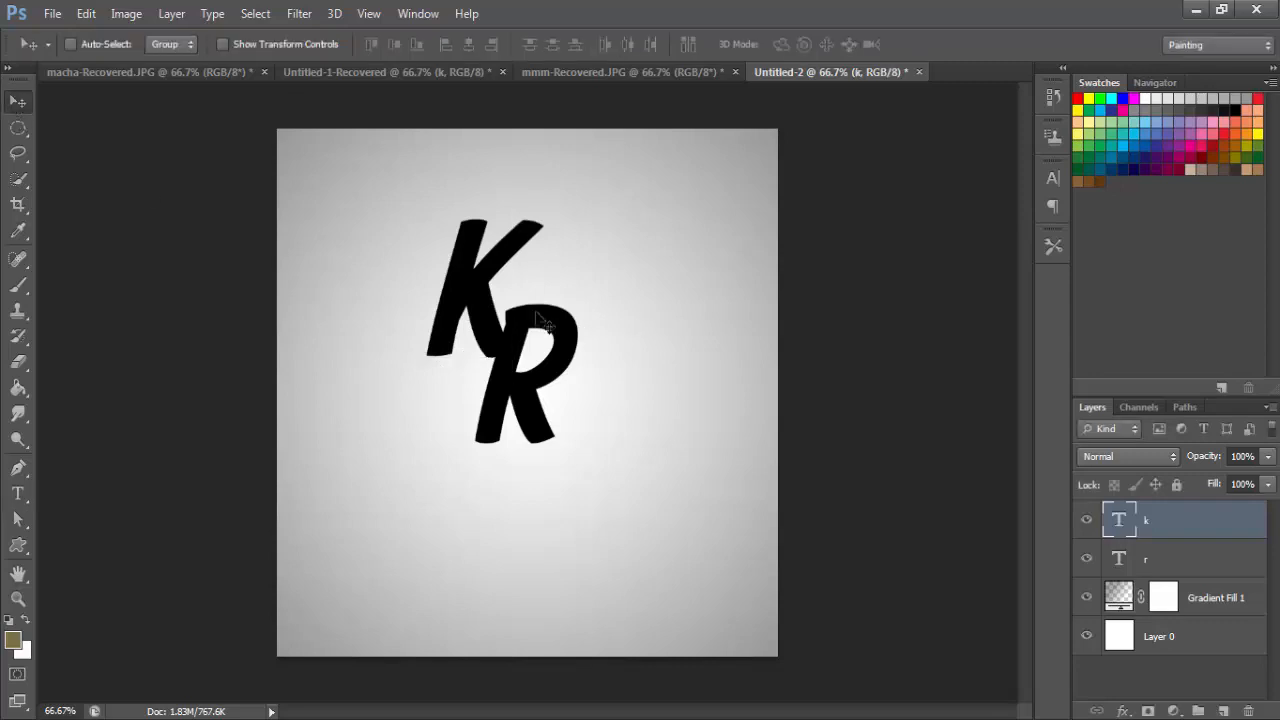
left_click_drag(524, 343, 487, 430)
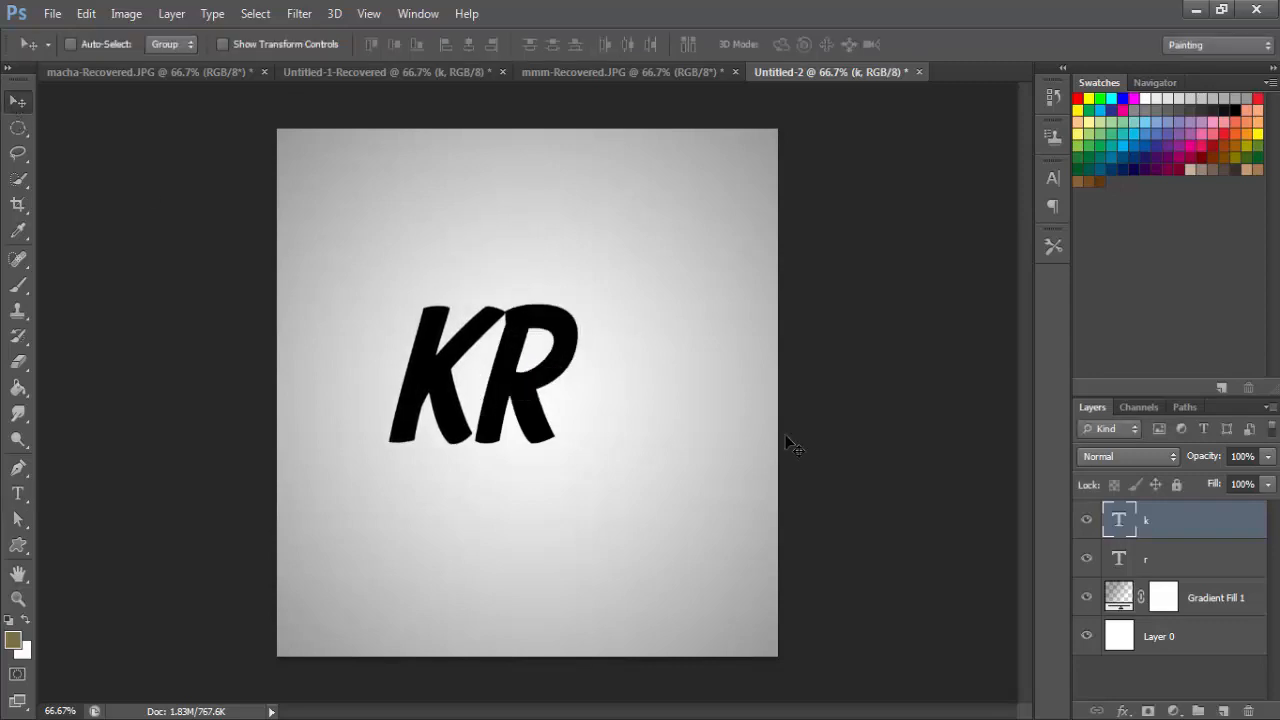
Open a small gap between the K and the R, and show the rulers
left_click(1158, 568)
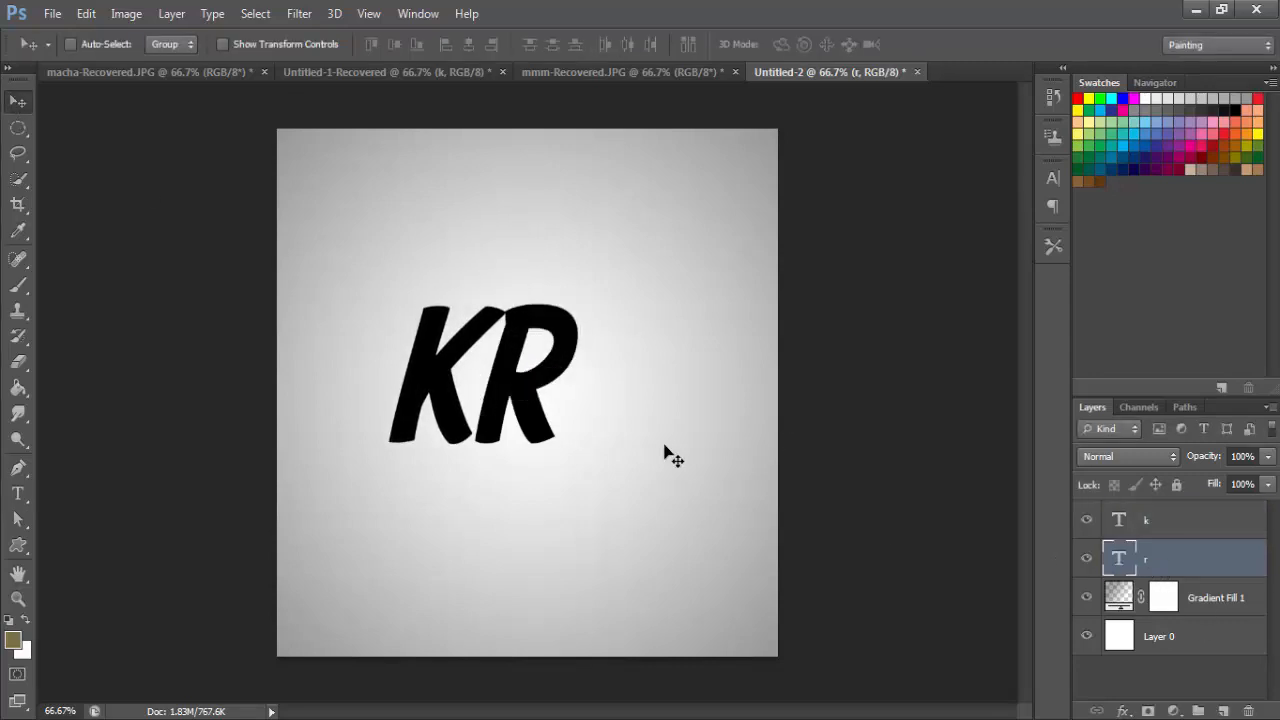
left_click_drag(470, 345, 503, 393)
key("ctrl+r")
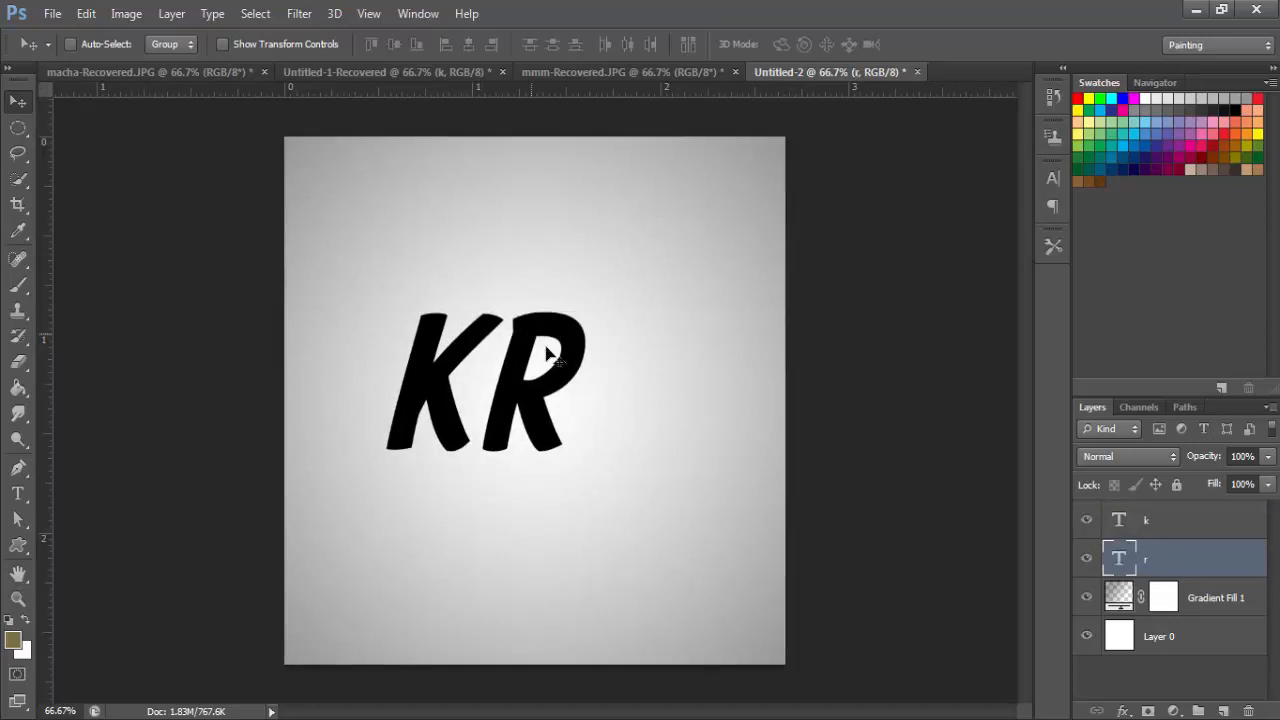
Rotate the R about 14.6° counterclockwise so its stem stands upright, and shift it slightly to the right
key("ctrl+t")
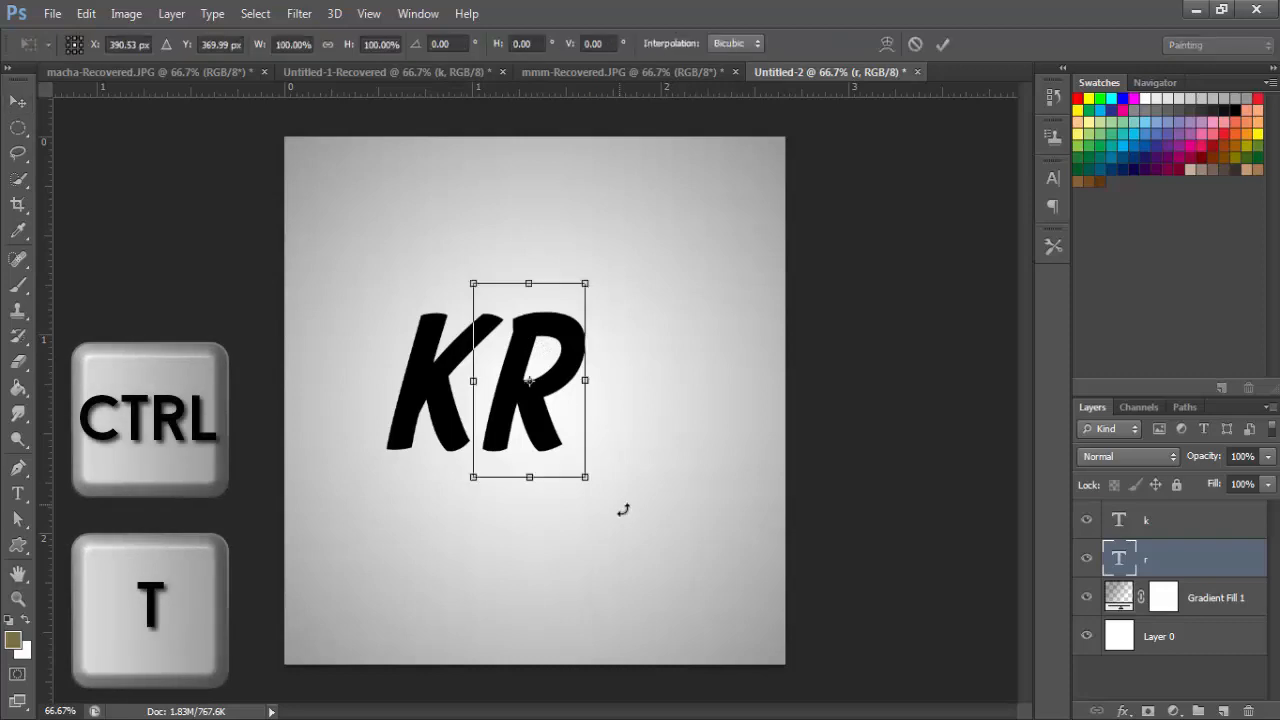
left_click_drag(628, 507, 651, 483)
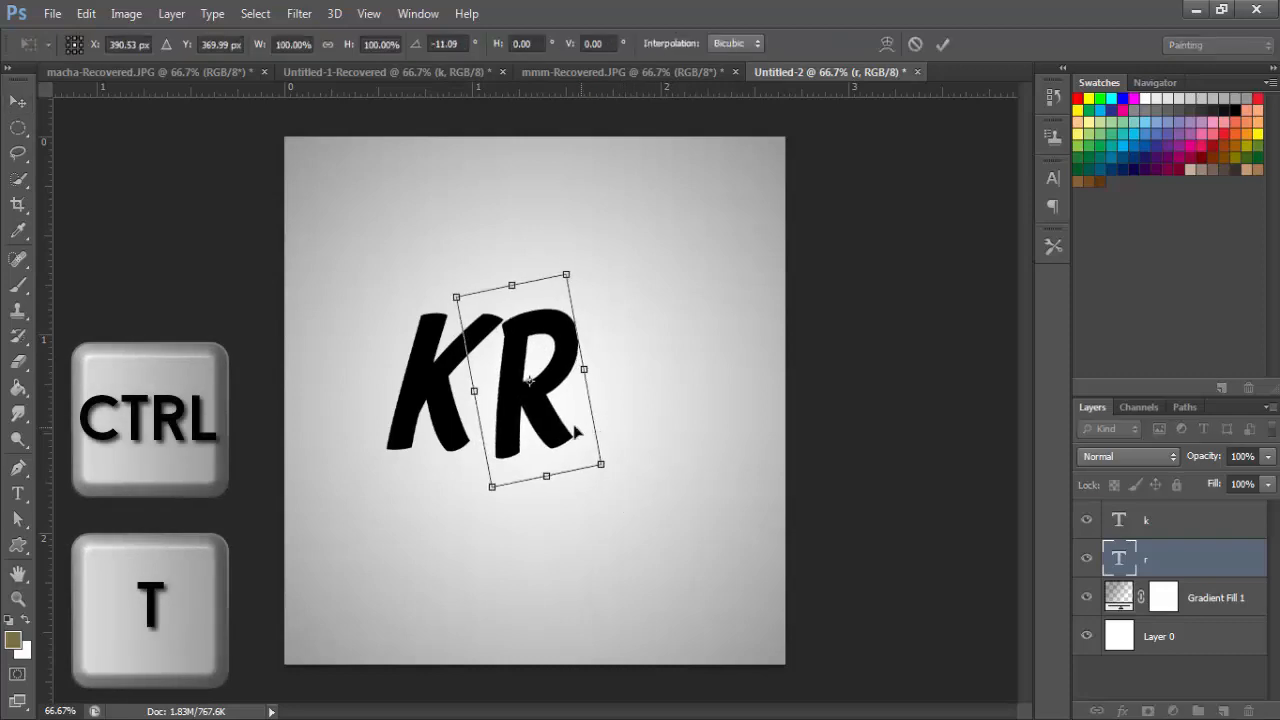
left_click_drag(574, 429, 596, 431)
left_click_drag(660, 489, 663, 485)
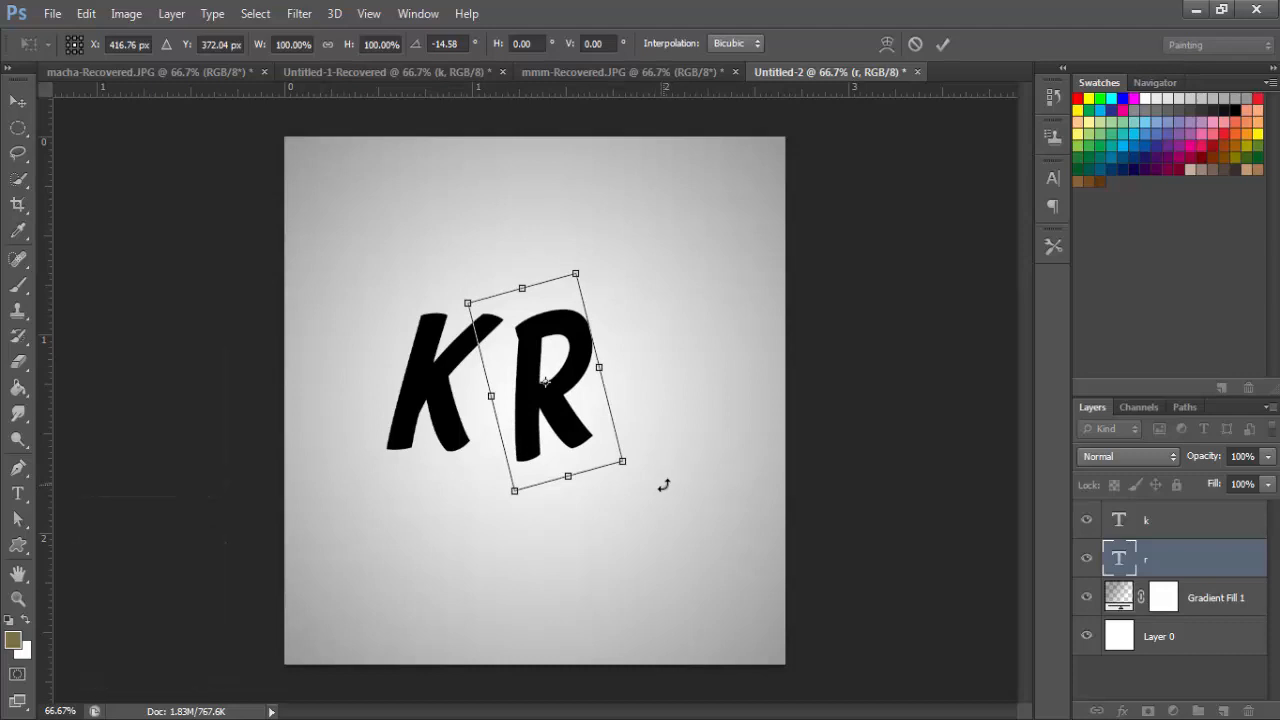
left_click(940, 44)
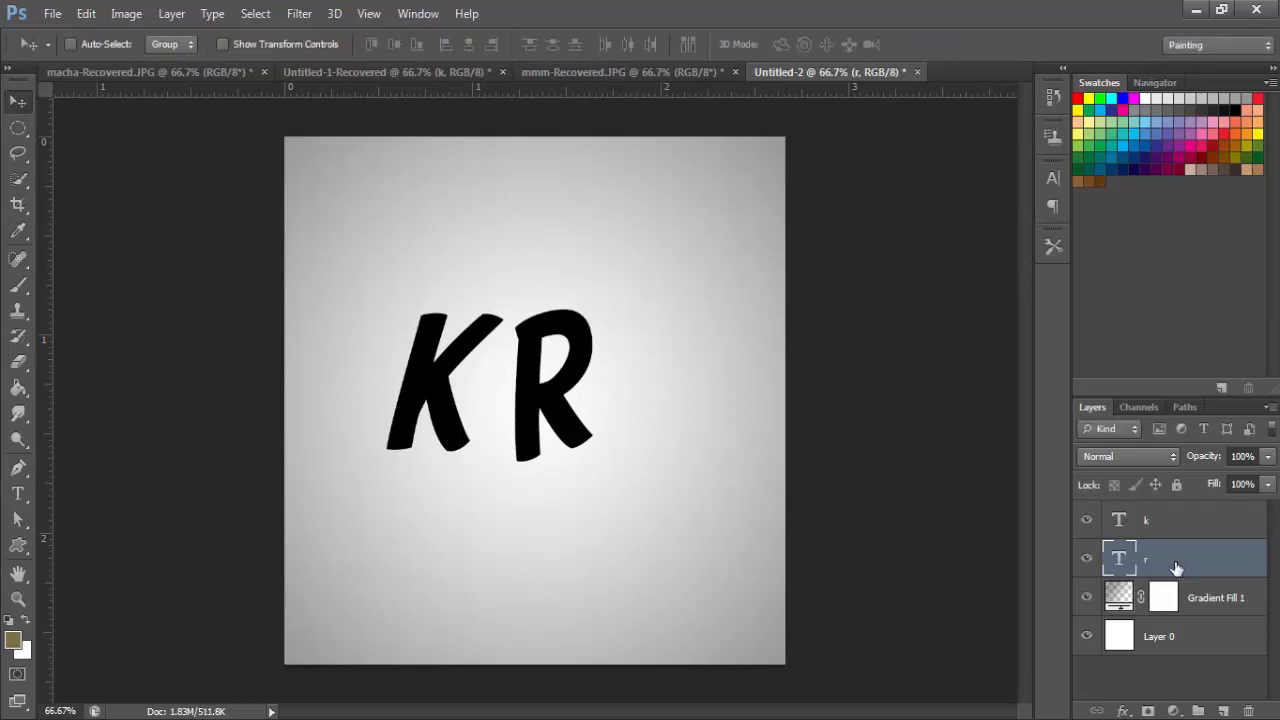
Mirror the K to face left, scale its width to about 86%, rotate it about 11° and overlap its stem with the R's stem
left_click(1172, 522)
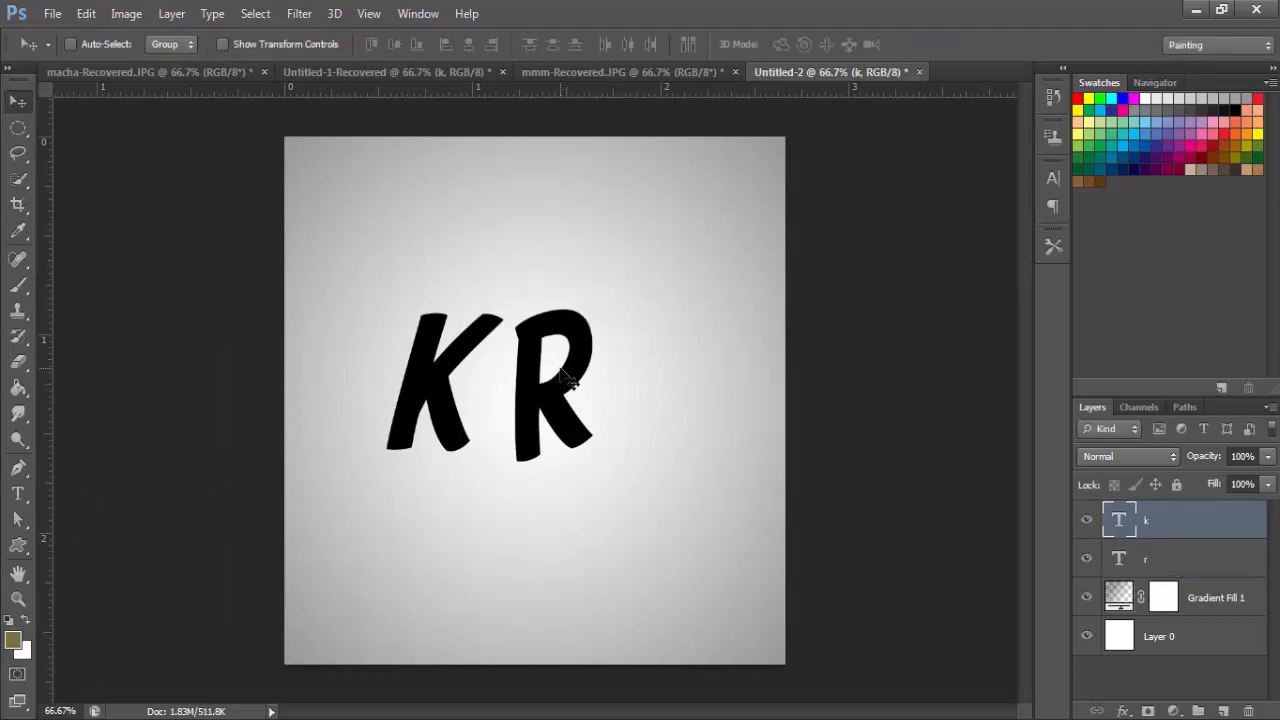
key("ctrl+t")
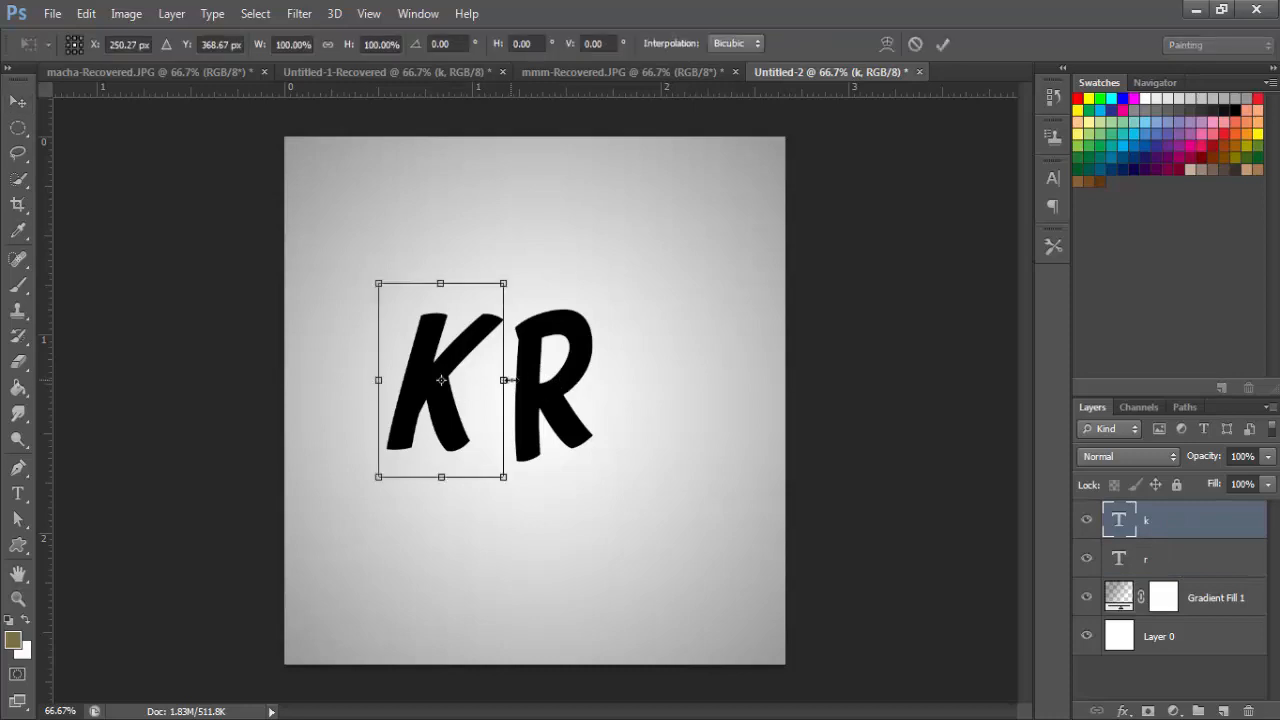
left_click_drag(508, 380, 506, 431)
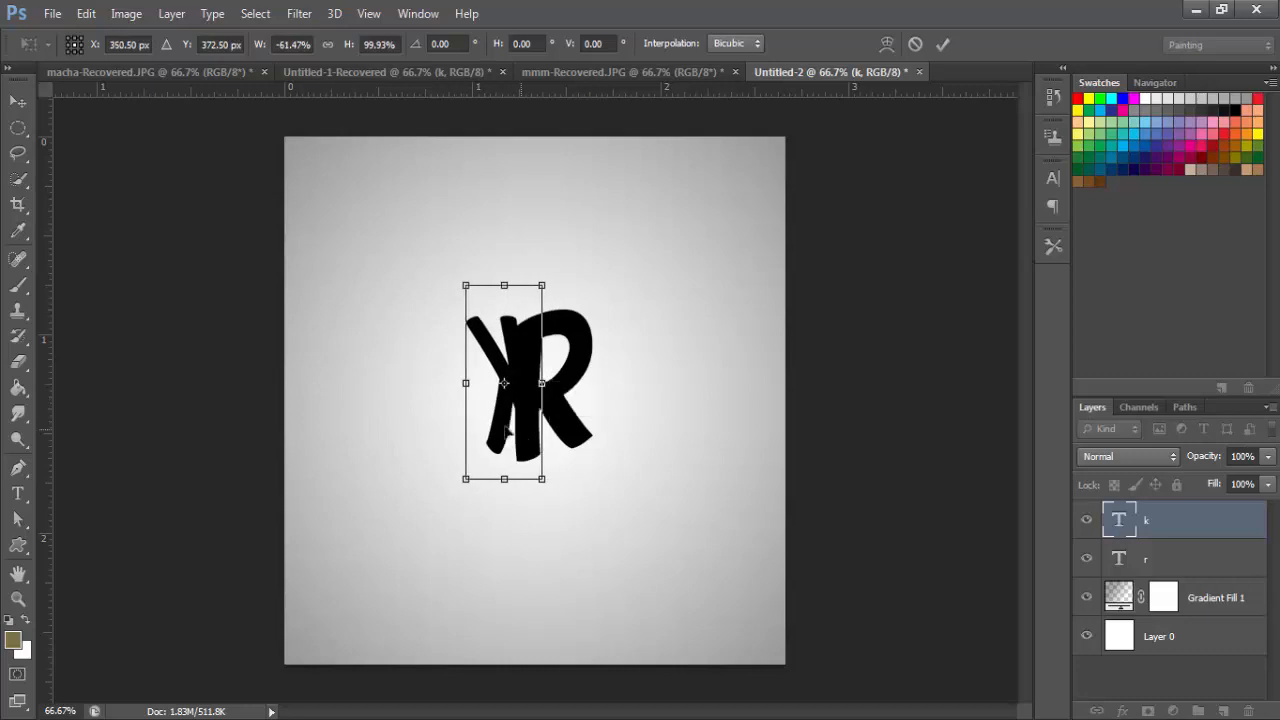
left_click_drag(448, 389, 437, 384)
left_click_drag(580, 506, 554, 517)
left_click_drag(526, 444, 539, 446)
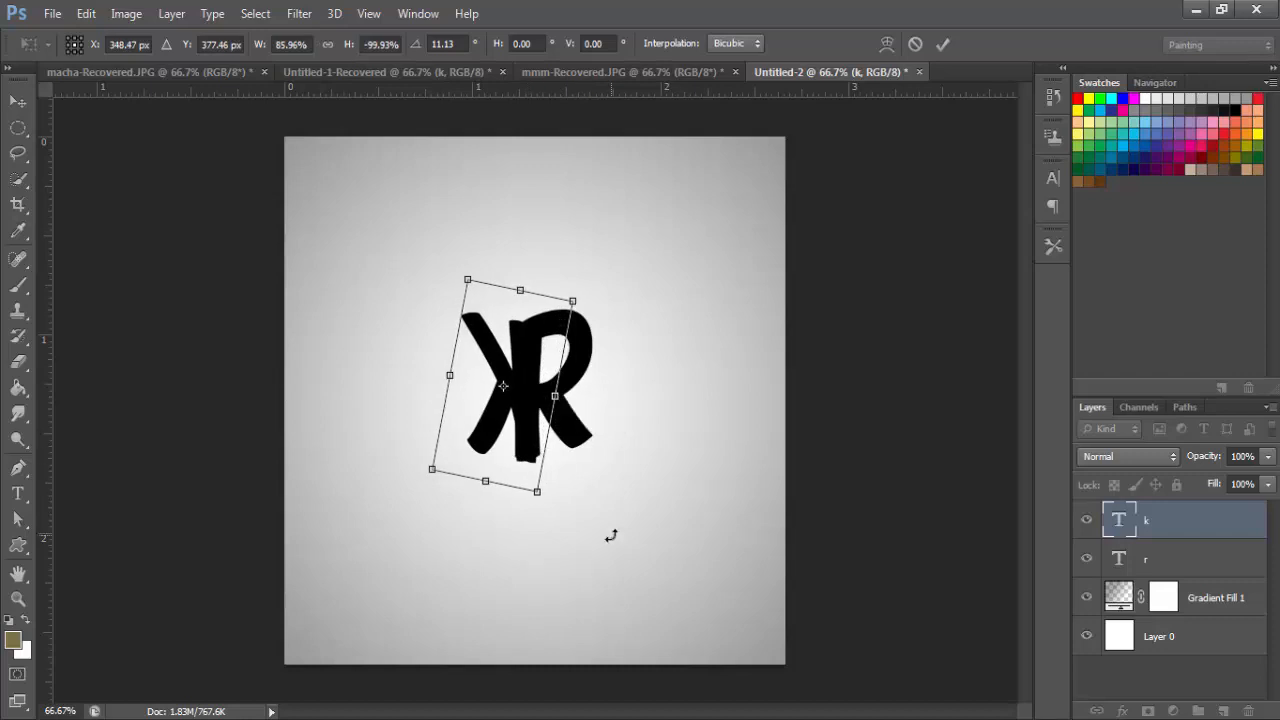
left_click(943, 44)
Apply the K's transform and move the R layer above the K layer in the stack
double_click(1142, 557)
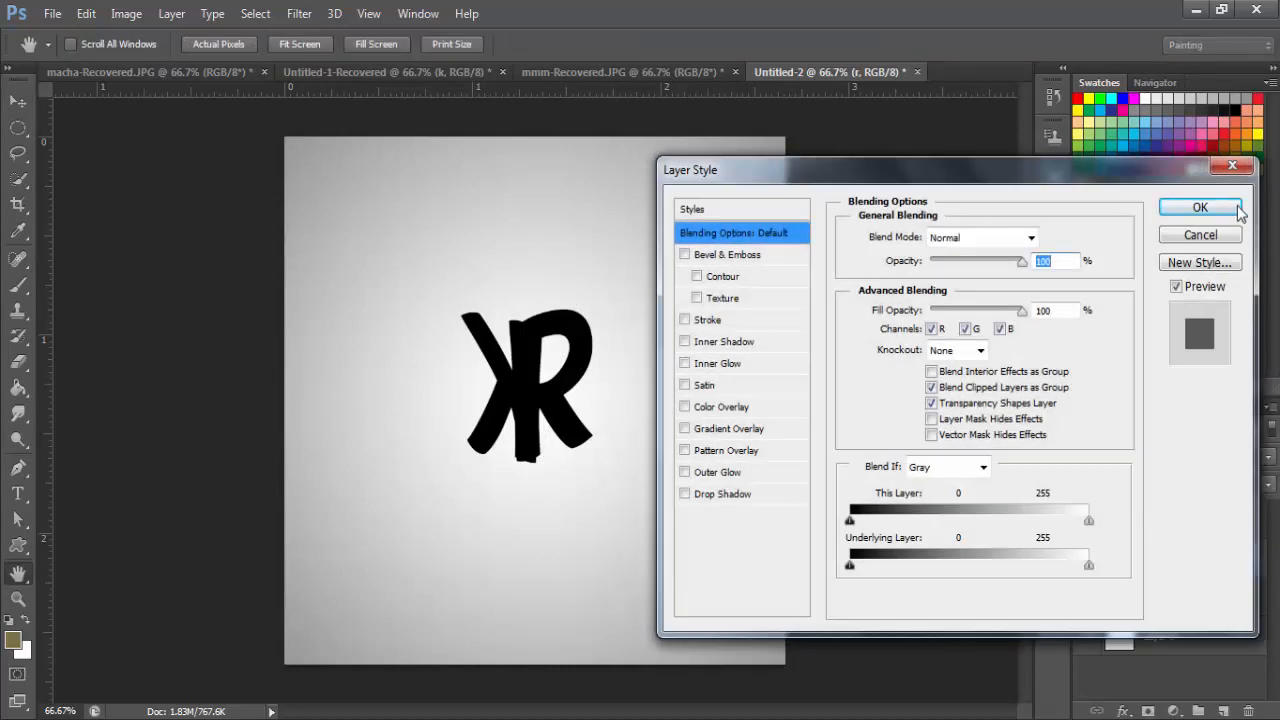
left_click(1205, 208)
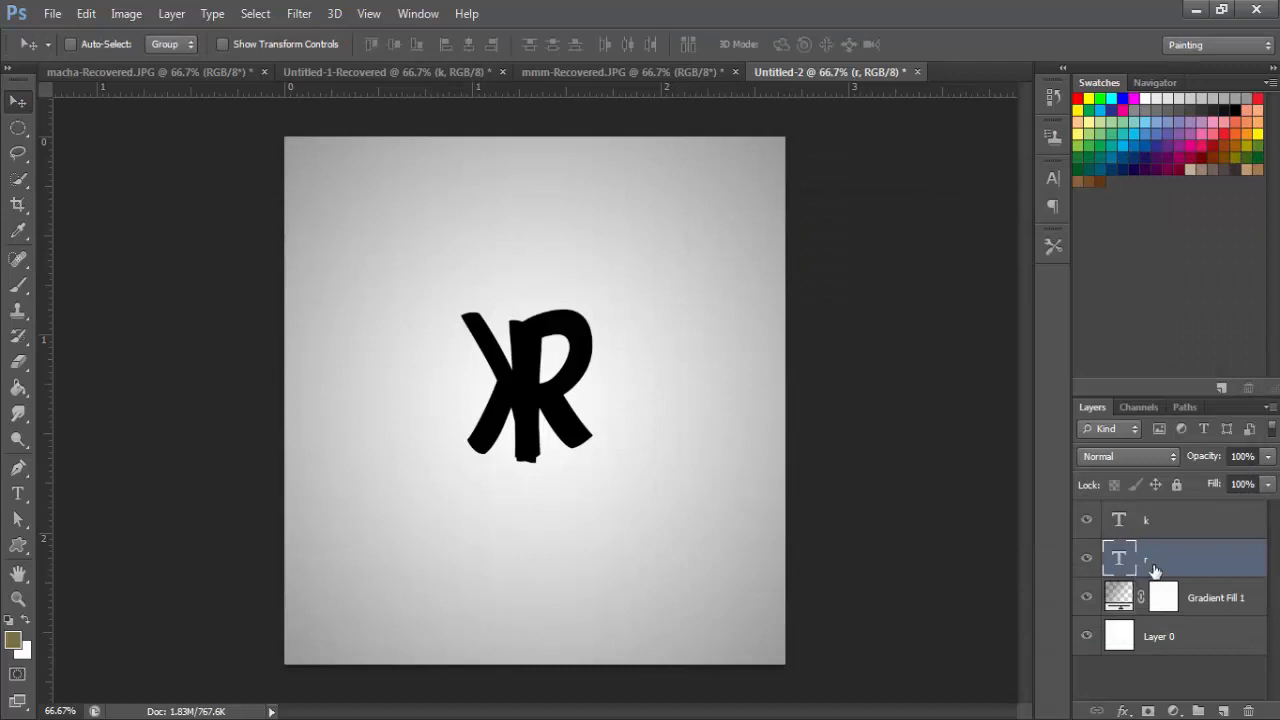
left_click_drag(1154, 571, 1148, 516)
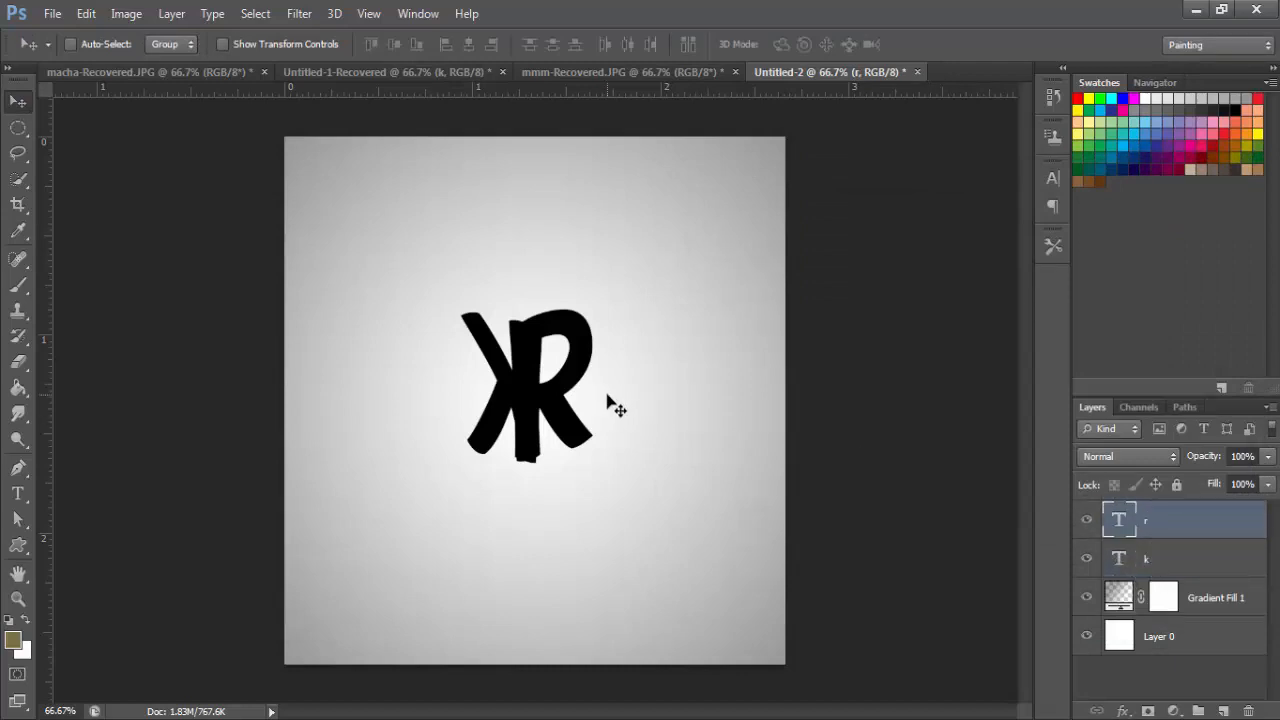
Reposition the R so its stem closely covers the mirrored K's stem
mouse_move(518, 399)
left_mouse_down()
mouse_move(504, 401)
mouse_move(528, 390)
left_mouse_up()
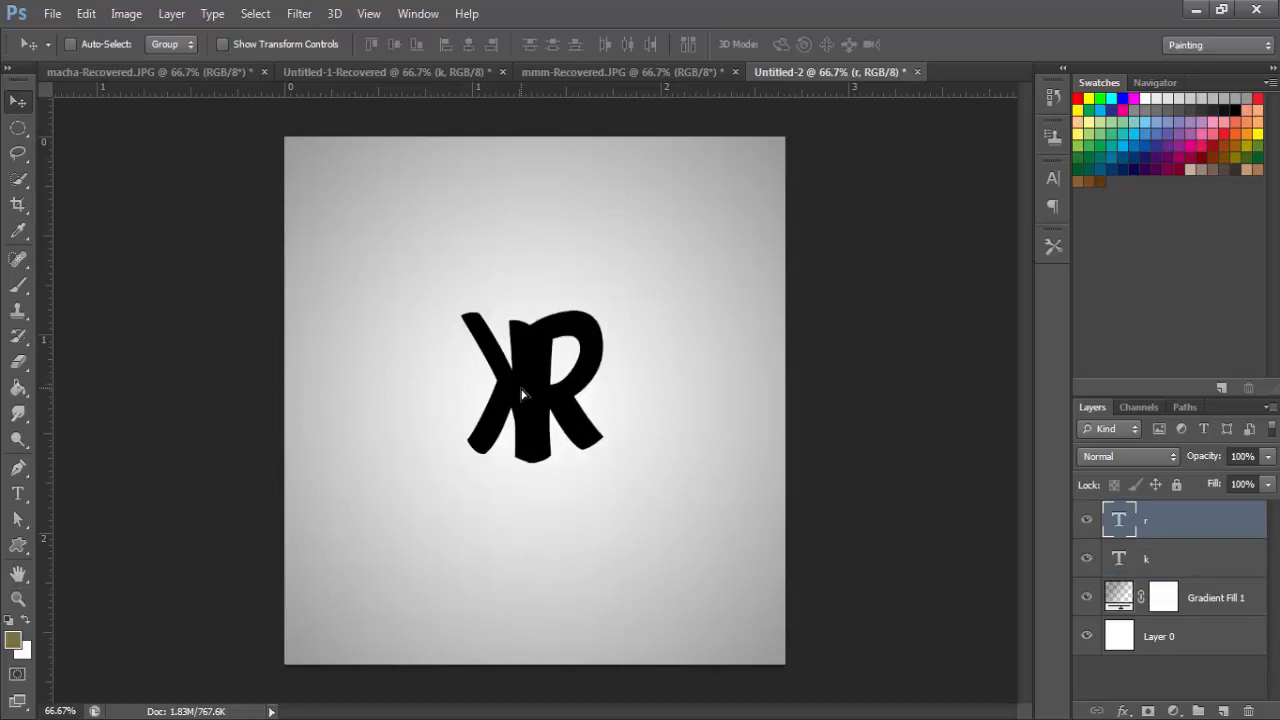
key("ctrl+plus")
key("ctrl+plus")
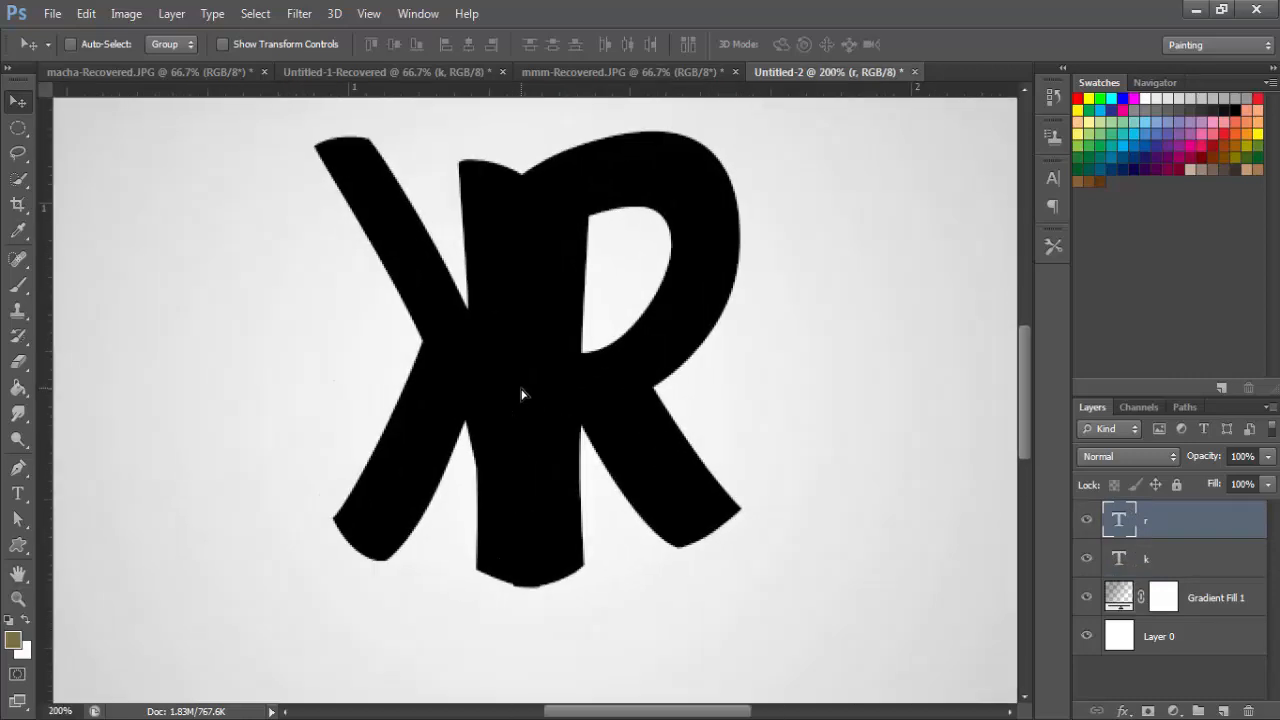
scroll(568, 428, "up", 1)
left_click_drag(563, 417, 537, 420)
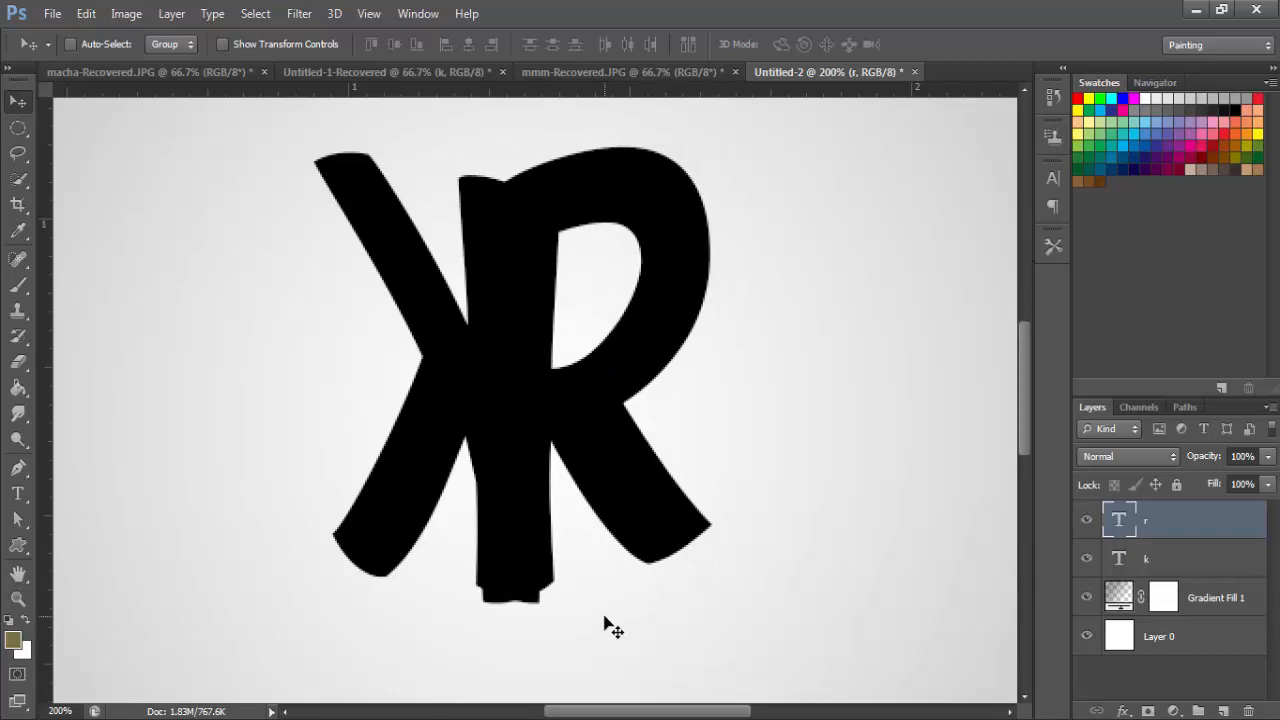
Enlarge the R and K layers together to about 176% width and 188% height, centred at 390 px by 390 px
key("ctrl+minus")
key("ctrl+minus")
key("ctrl+minus")
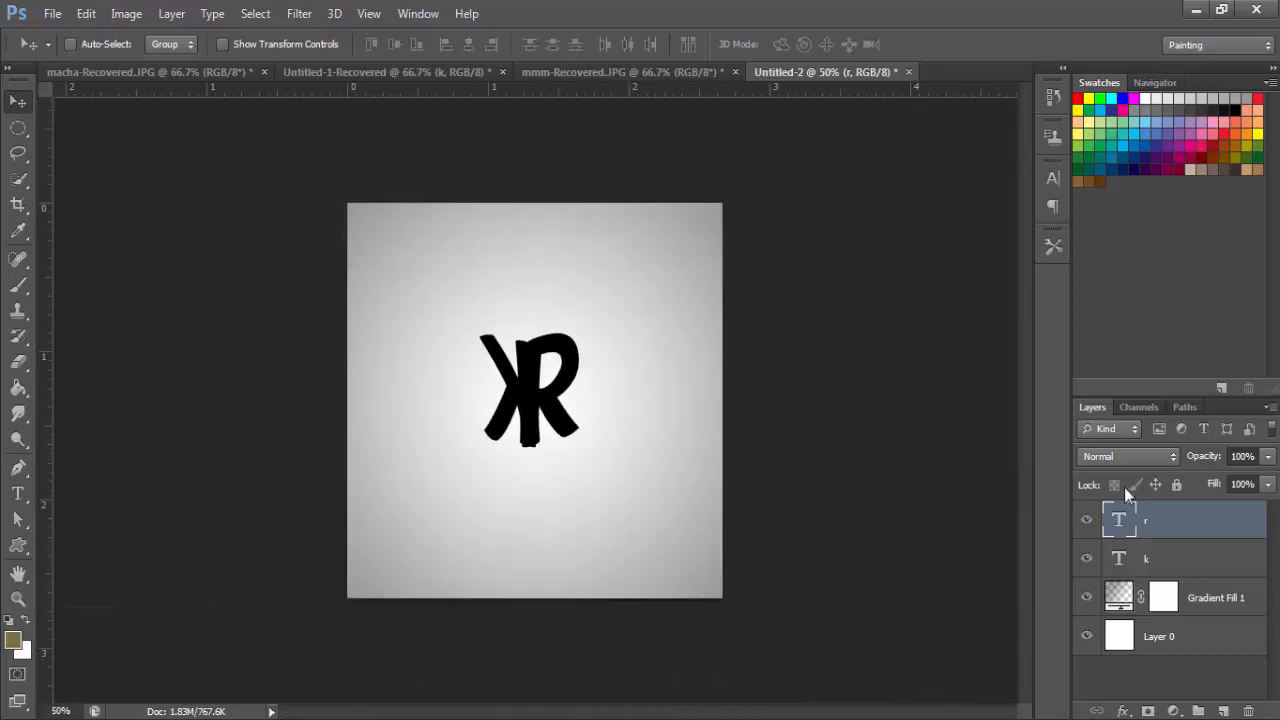
left_click(1156, 563, "shift")
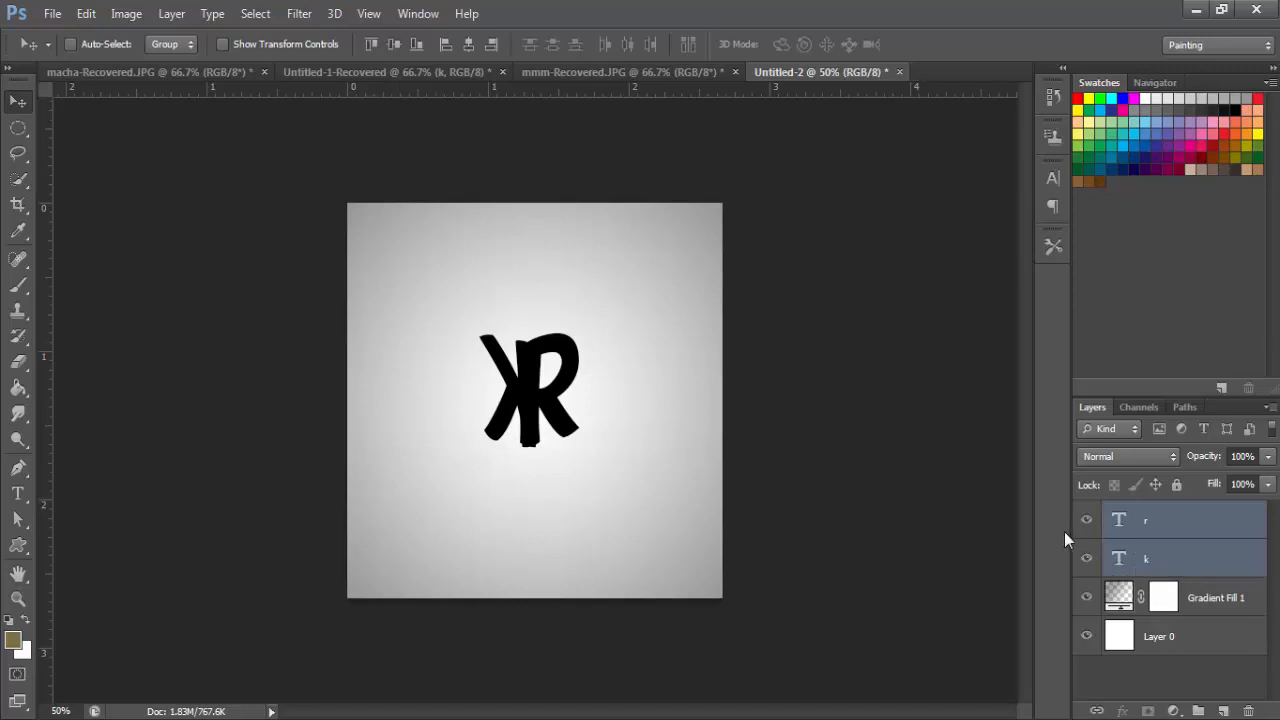
key("ctrl+t")
left_click_drag(596, 447, 660, 531)
left_click_drag(461, 328, 424, 307)
left_click_drag(598, 451, 580, 425)
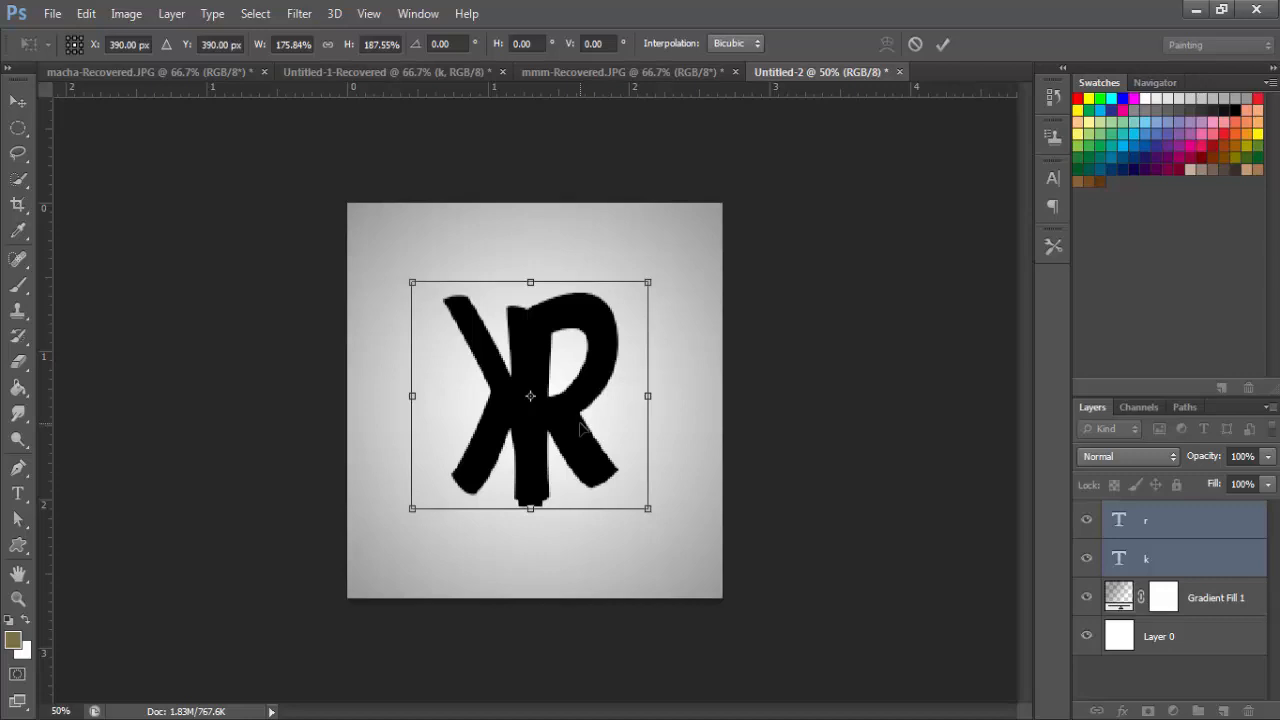
left_click(943, 43)
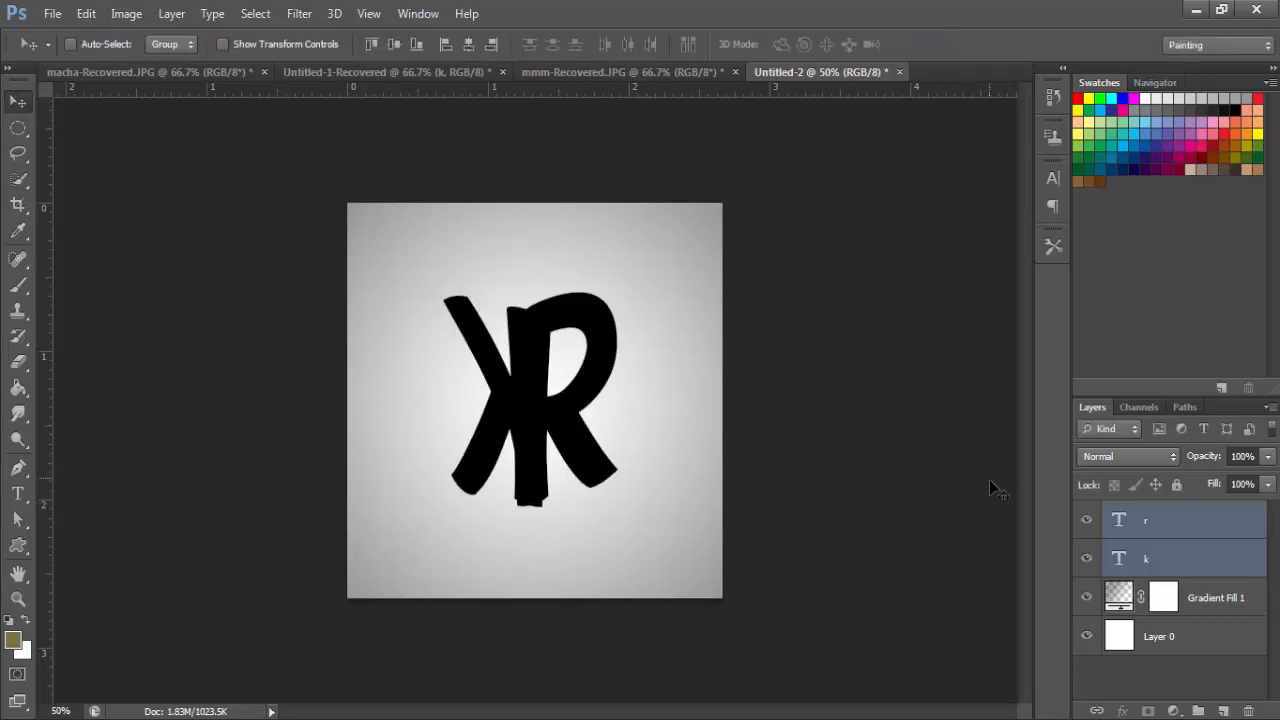
Add a Color Overlay to the R layer in the softer red d62e2e
left_click(1193, 555)
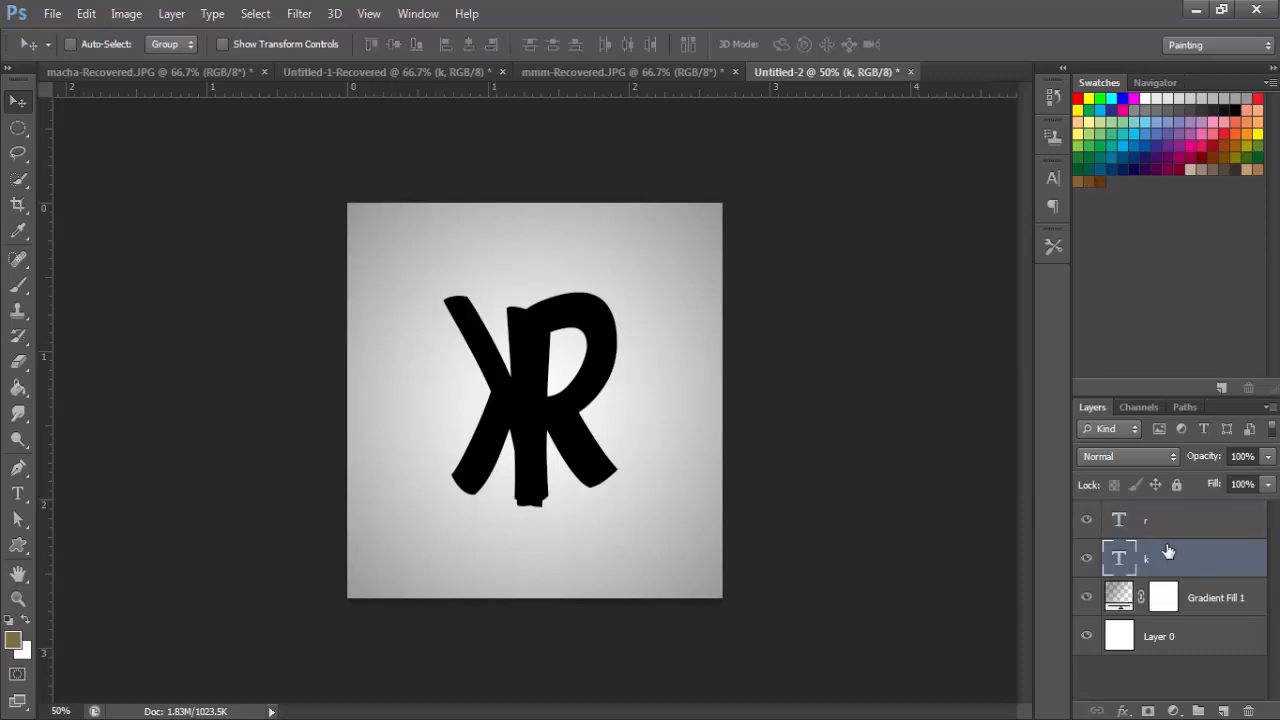
right_click(1166, 525)
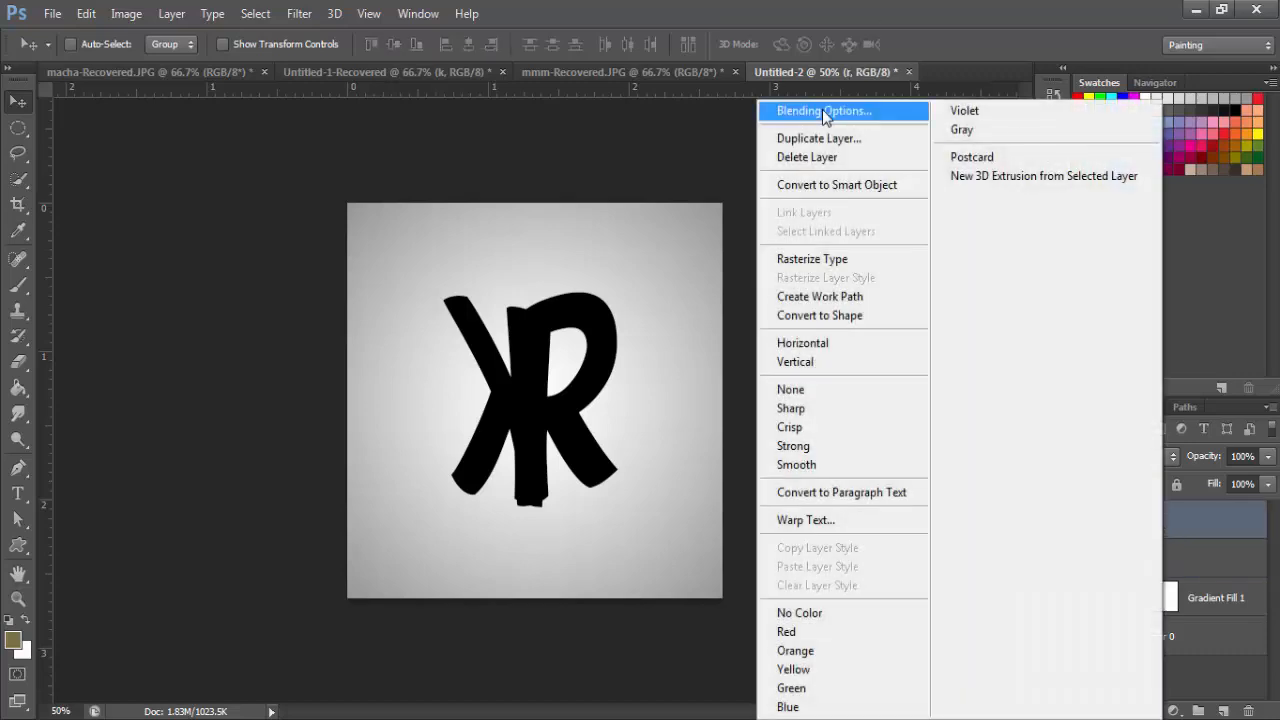
left_click(822, 110)
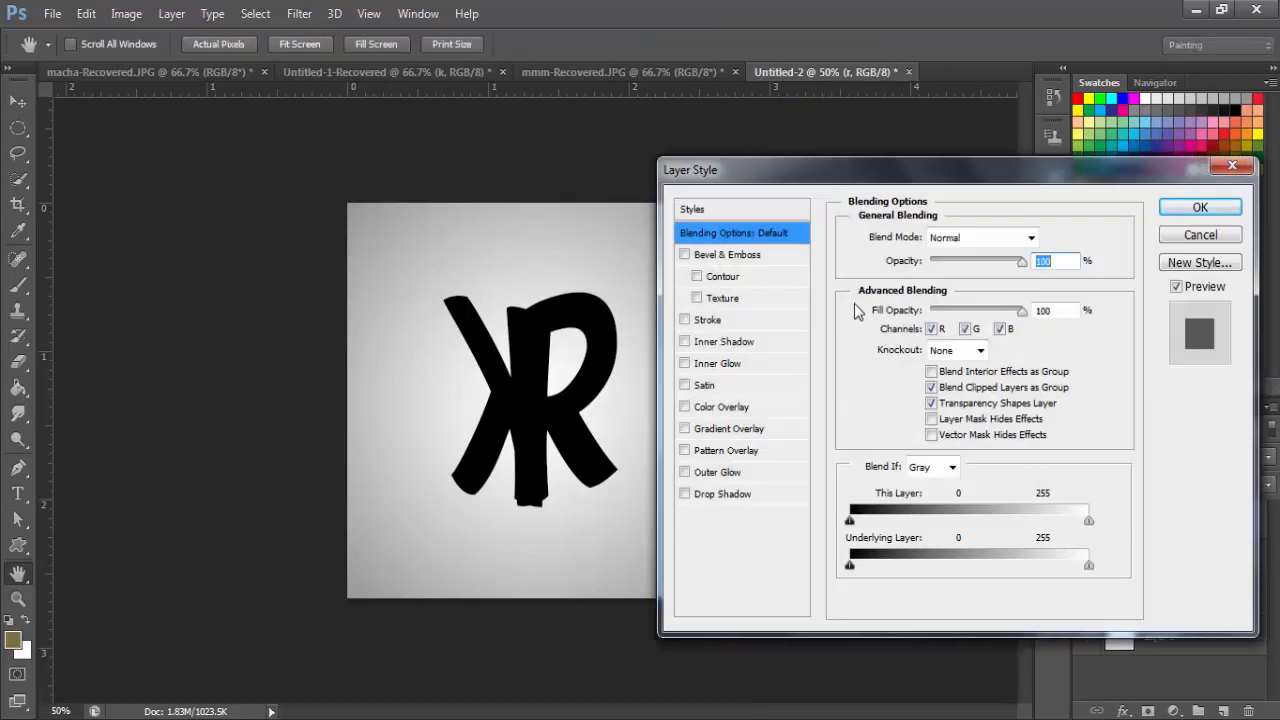
left_click(760, 408)
left_click(1050, 243)
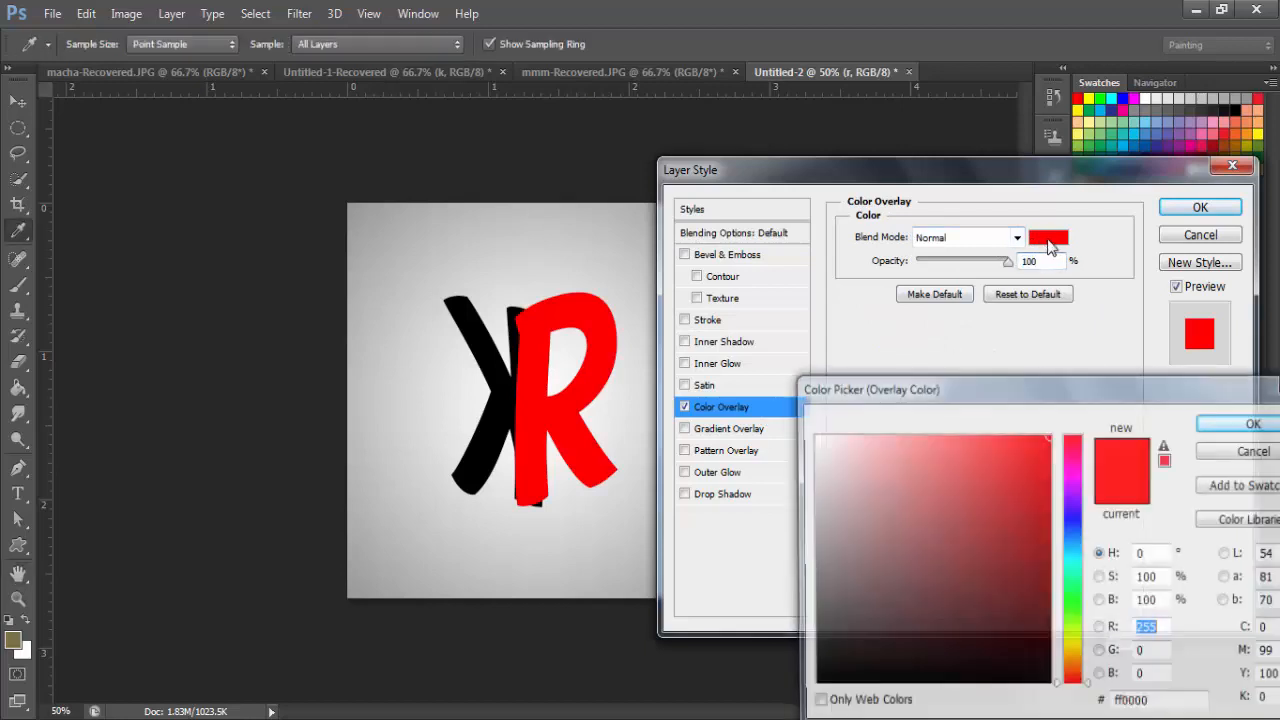
left_click(999, 491)
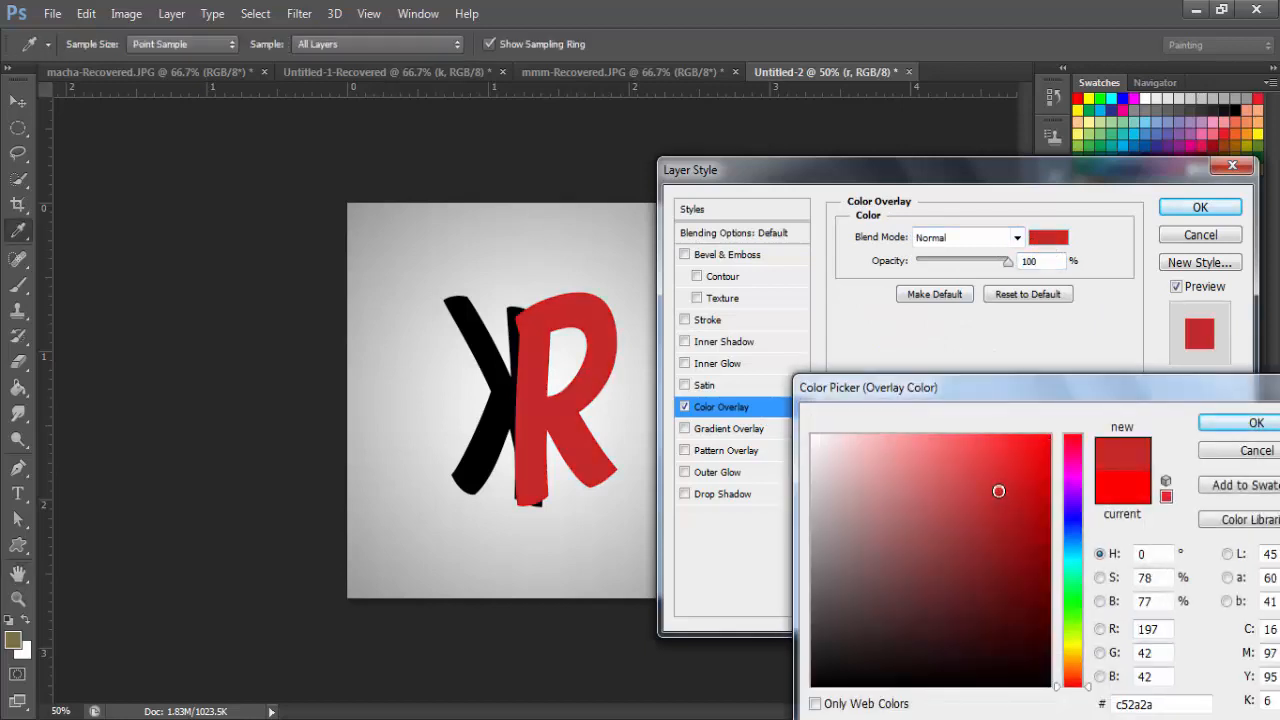
left_click(998, 481)
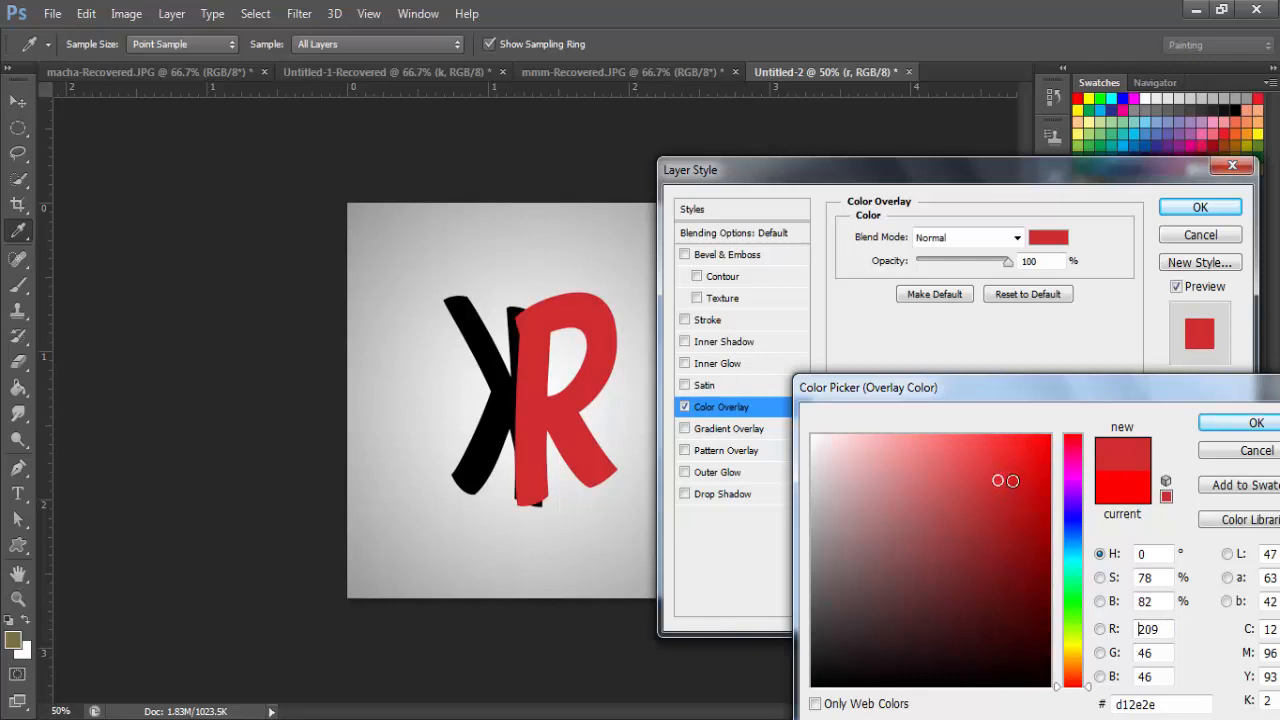
mouse_move(979, 479)
left_mouse_down()
mouse_move(1012, 480)
mouse_move(998, 475)
left_mouse_up()
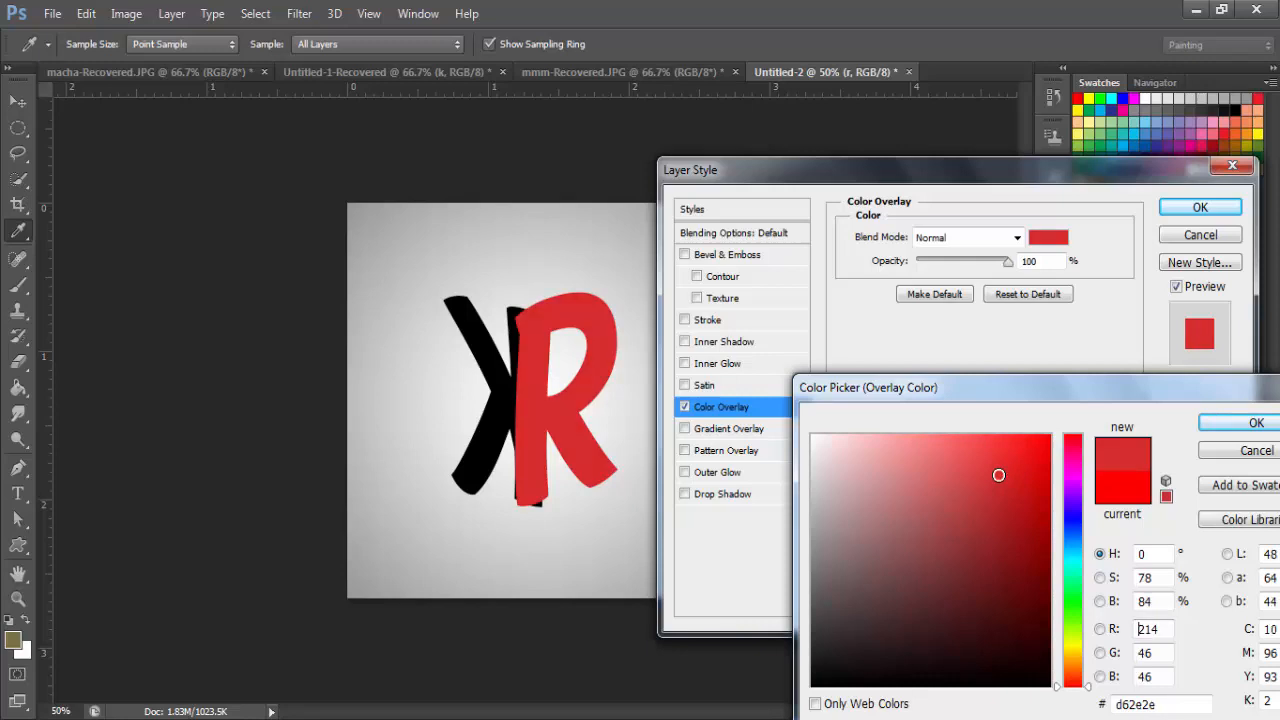
Copy the overlay colour's hex code d62e2e and accept the colour for the R
left_click_drag(1166, 704, 1116, 704)
right_click(1136, 706)
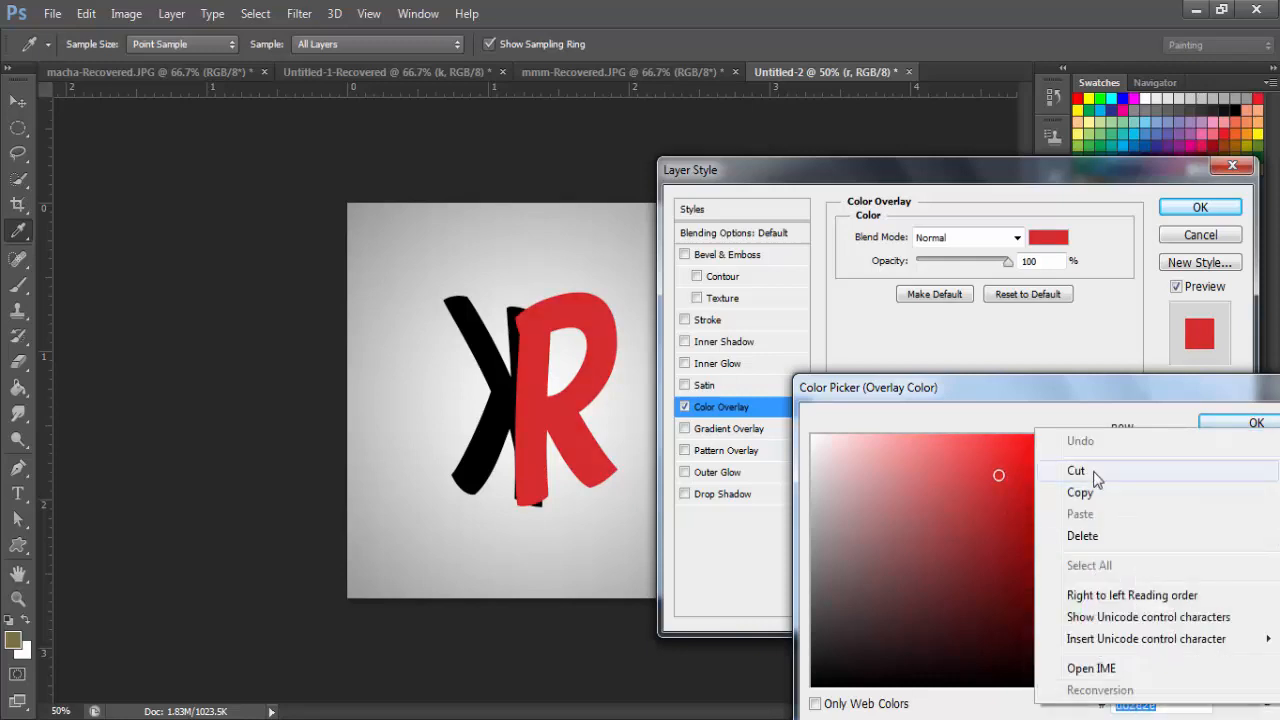
left_click(1098, 494)
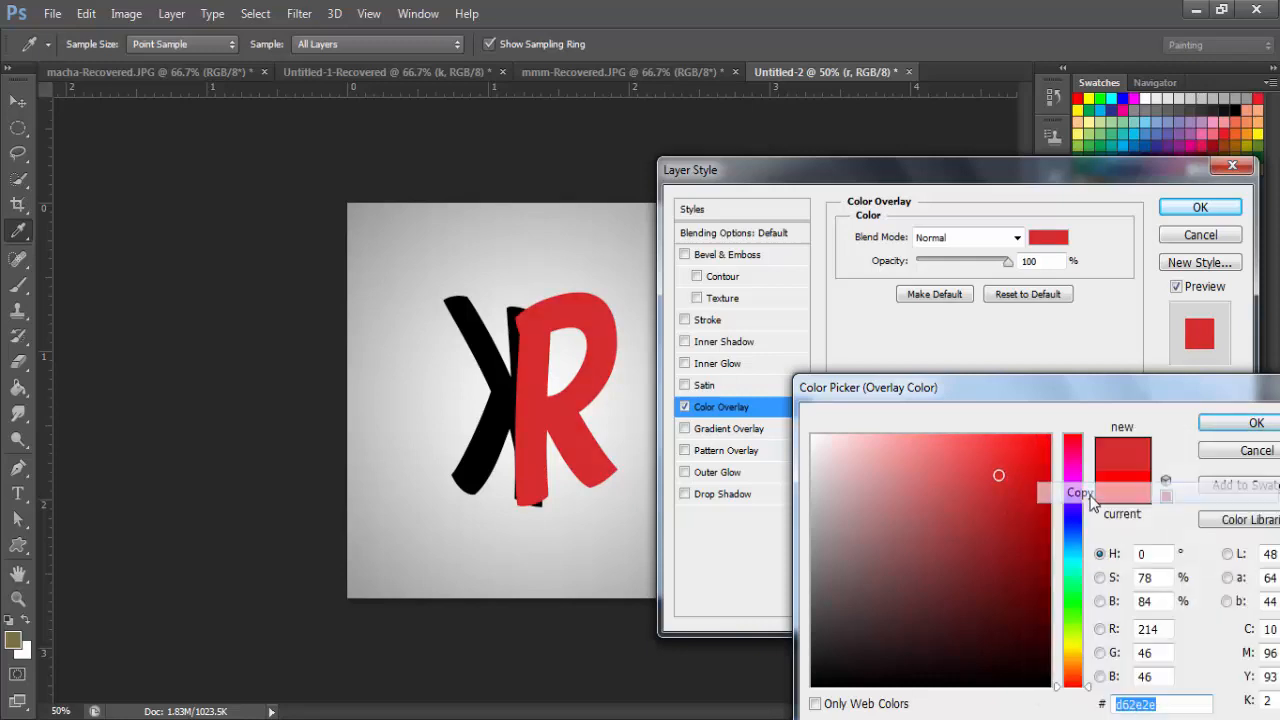
left_click(1254, 424)
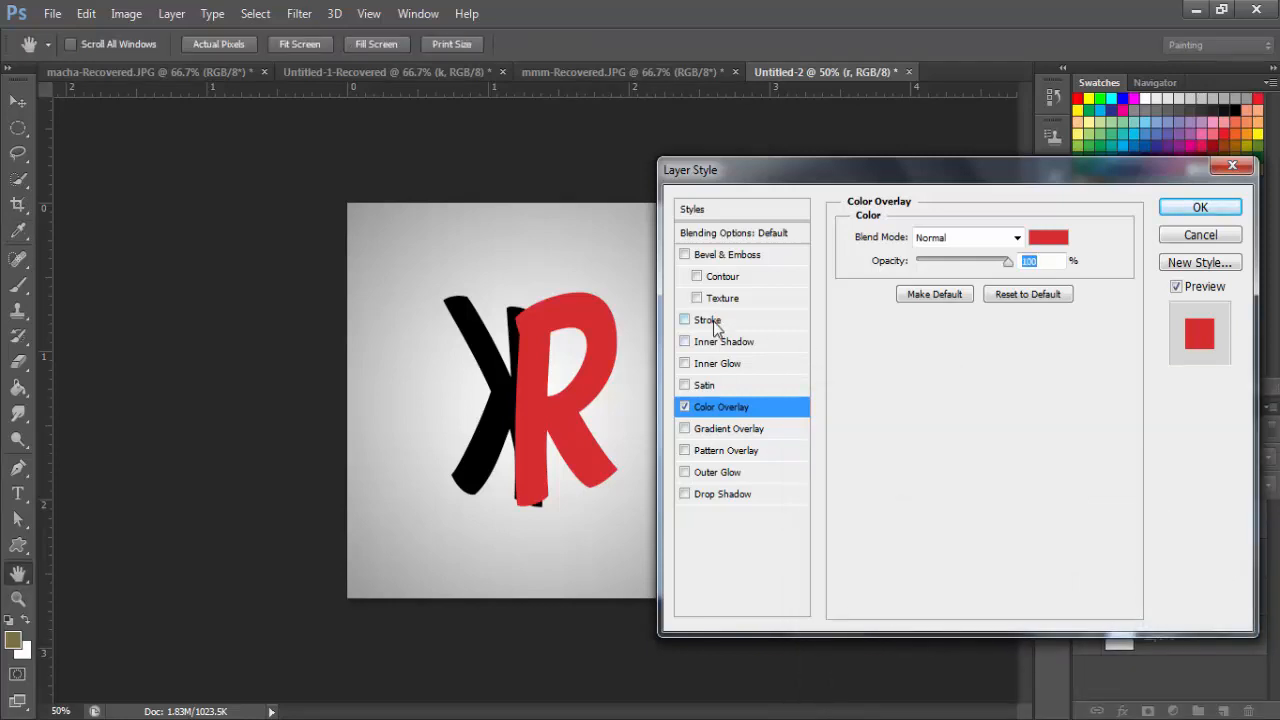
Add an Outer Glow and a Drop Shadow with a slightly increased distance to the R layer, leaving Stroke off
left_click(712, 321)
left_click(684, 320)
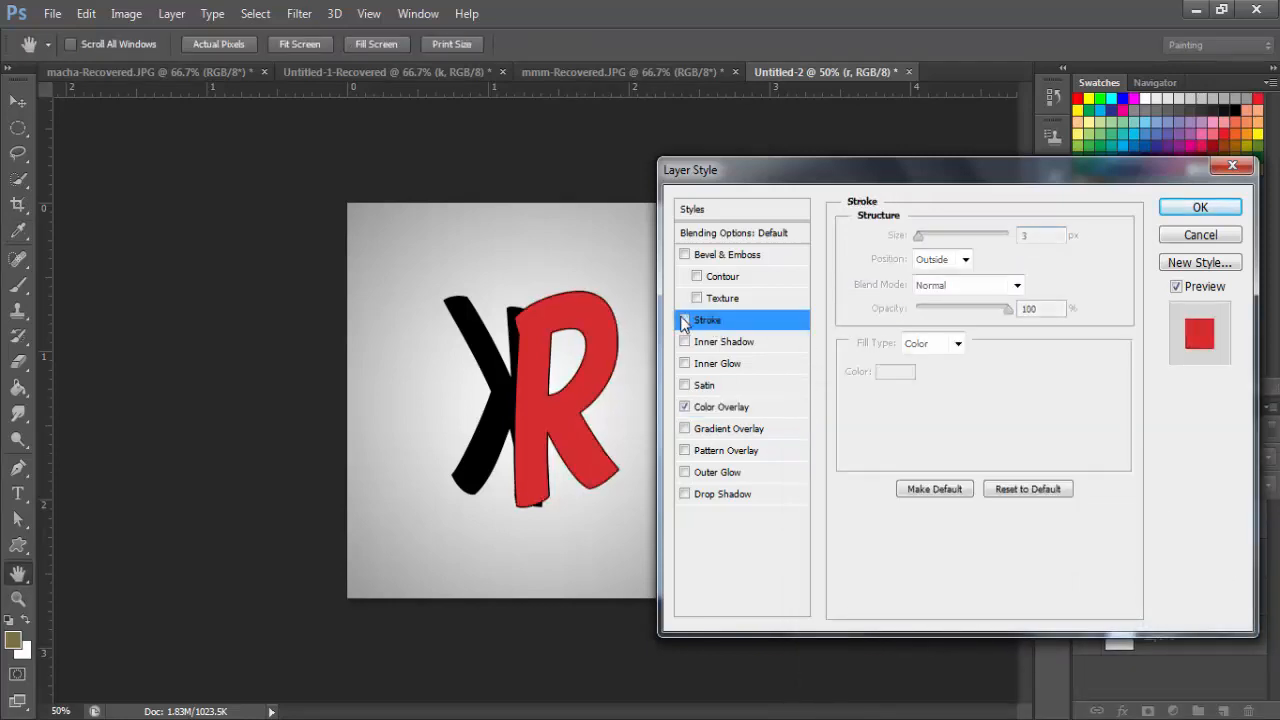
left_click(708, 477)
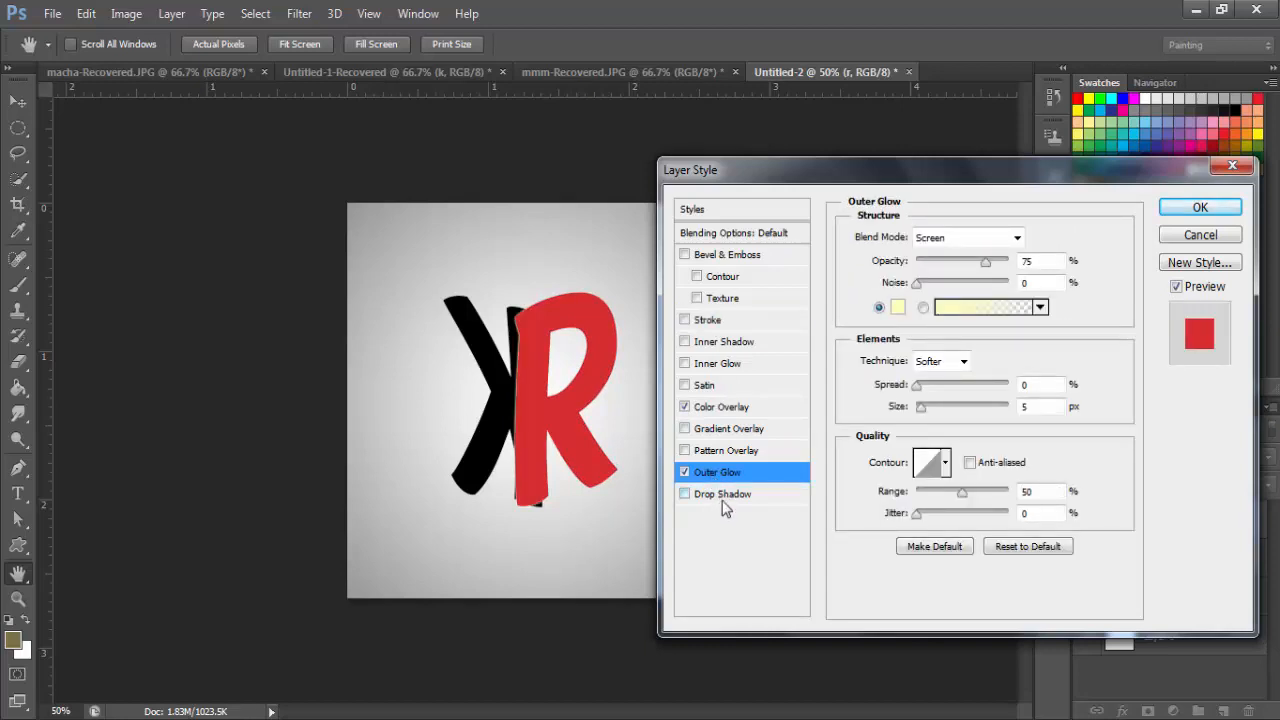
left_click(724, 494)
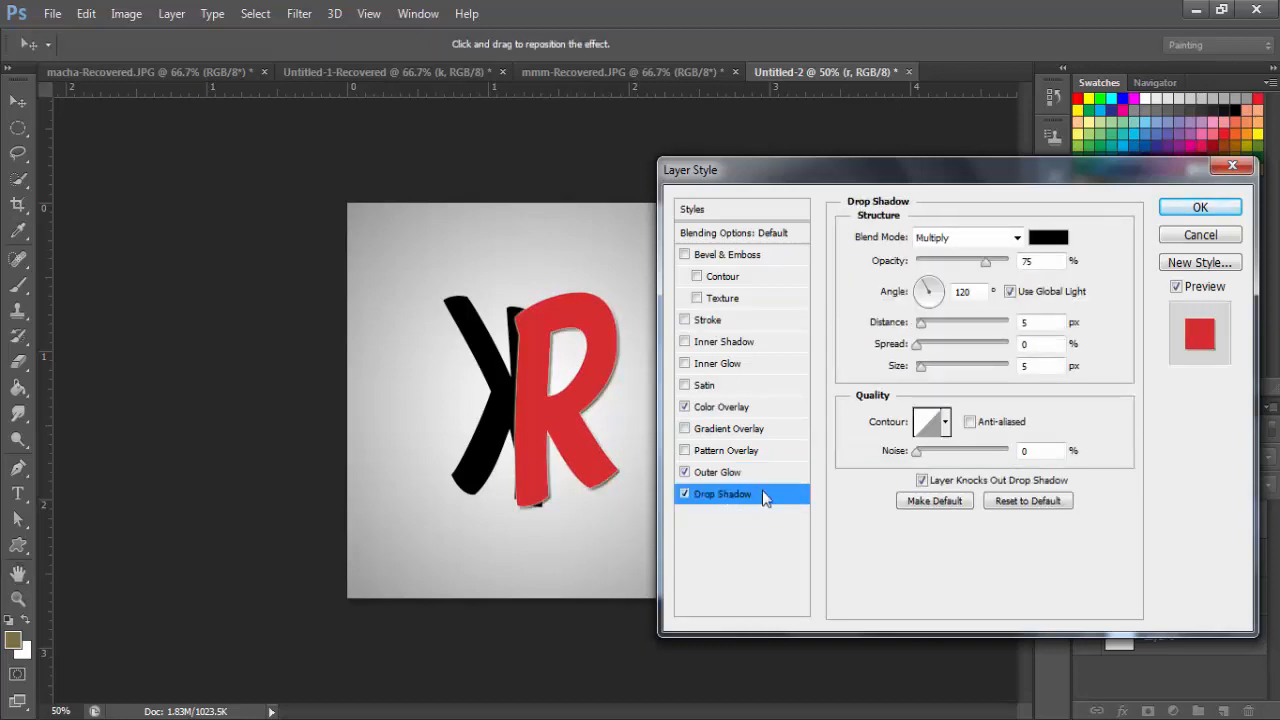
left_click_drag(924, 324, 927, 323)
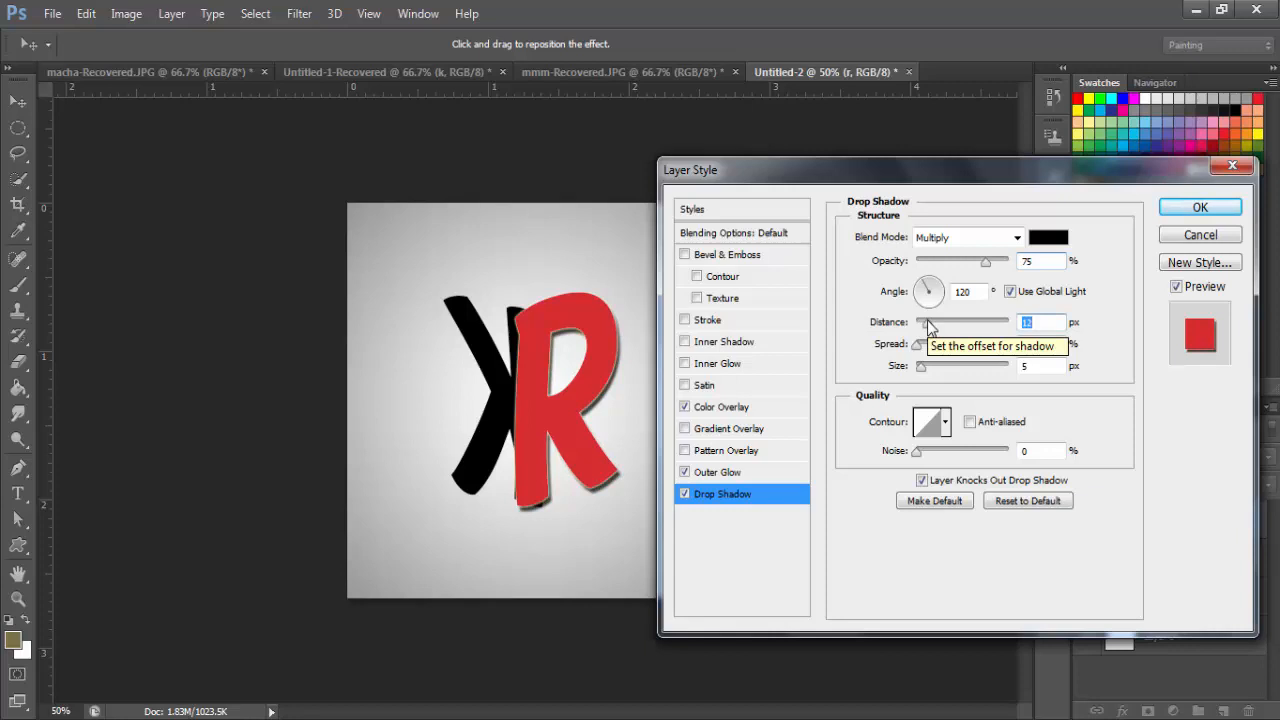
left_click_drag(928, 326, 925, 330)
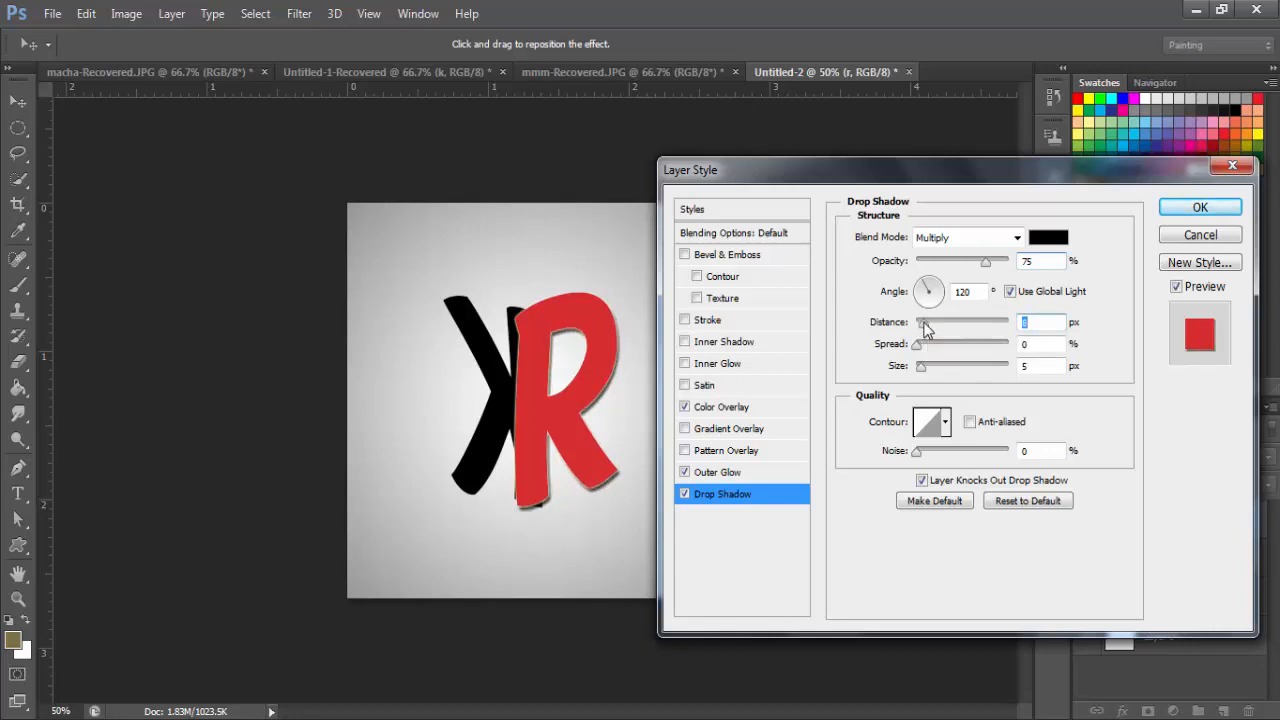
left_click(1203, 208)
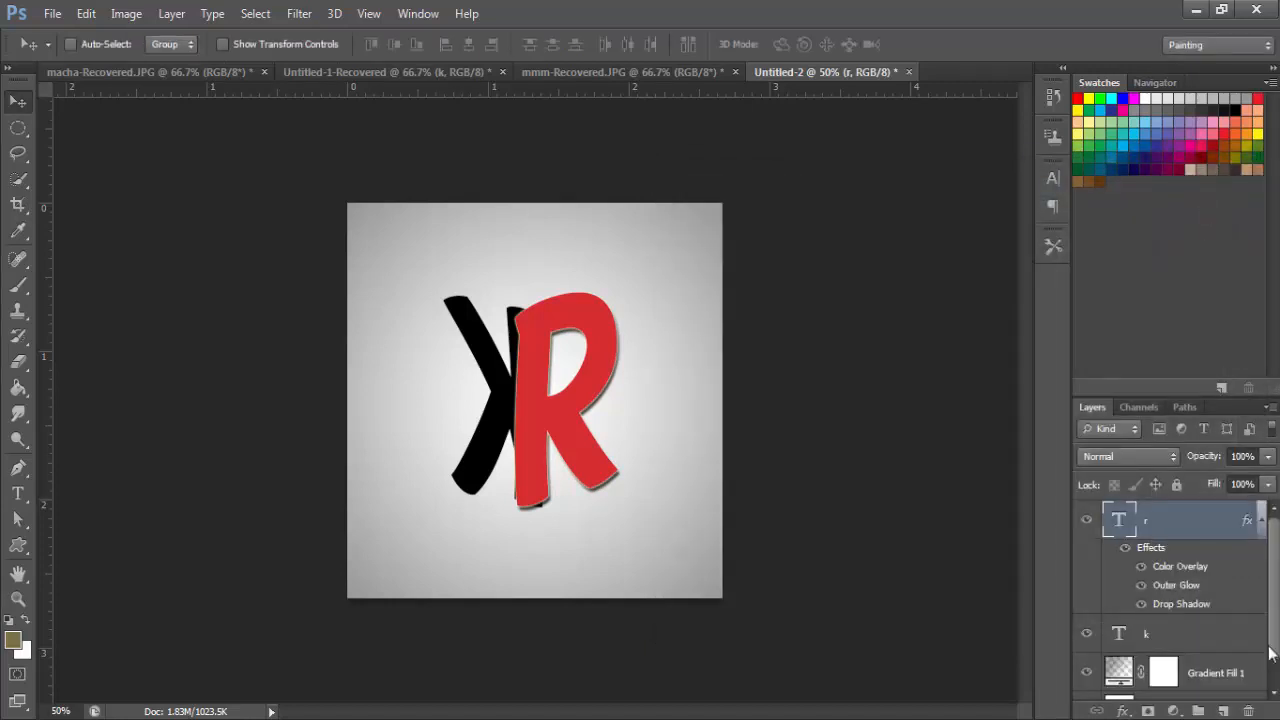
Add a Color Overlay to the K layer using the copied hex code d62e2e
left_click(1170, 640)
right_click(1170, 640)
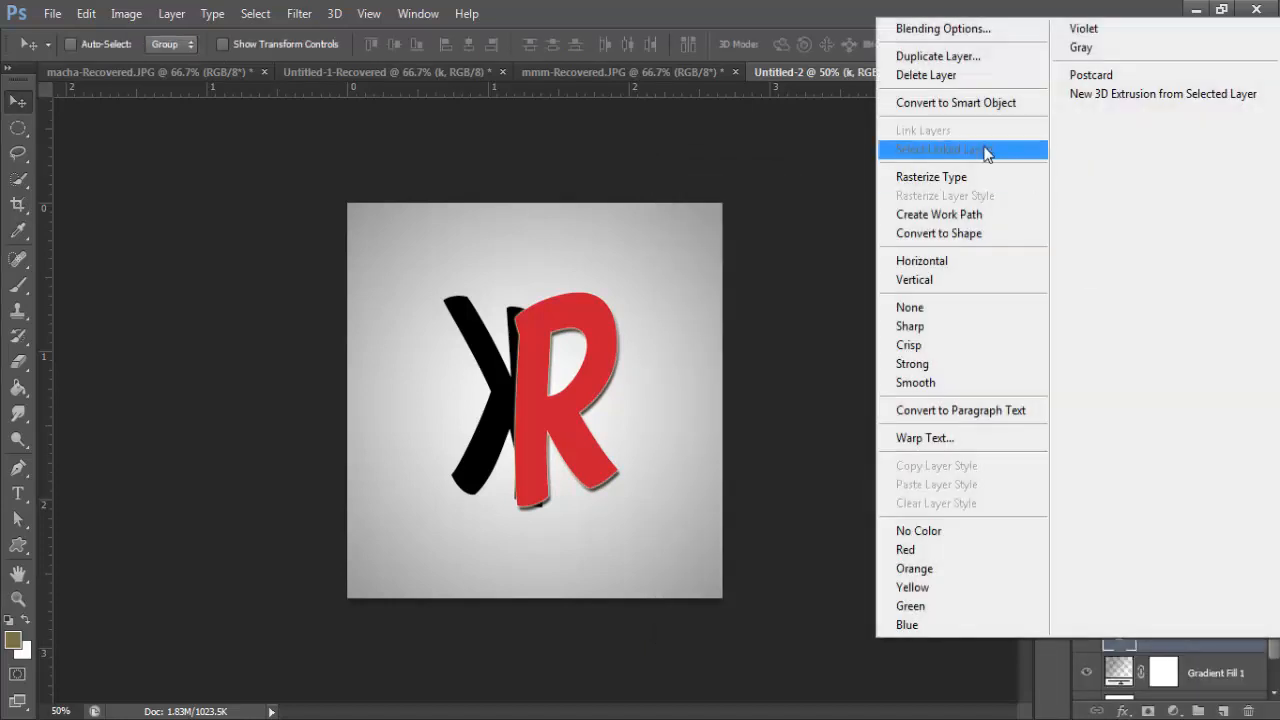
left_click(912, 30)
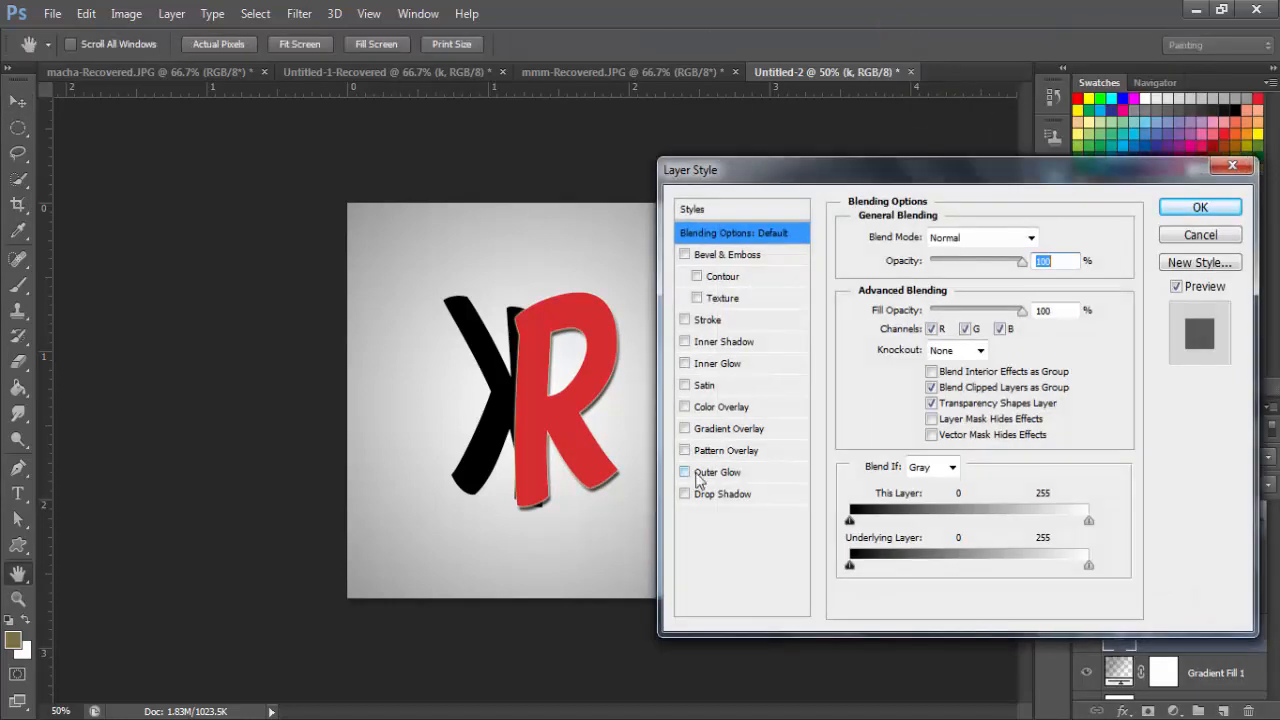
left_click(720, 408)
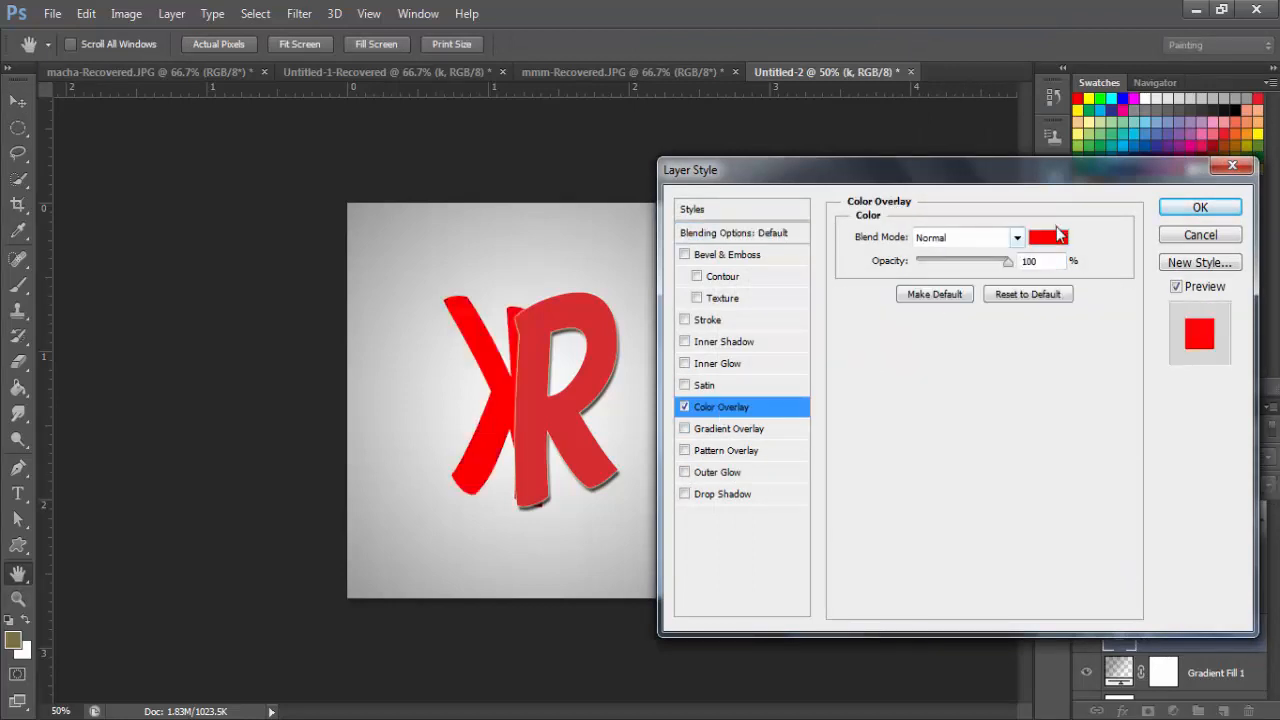
left_click(1052, 237)
double_click(1150, 704)
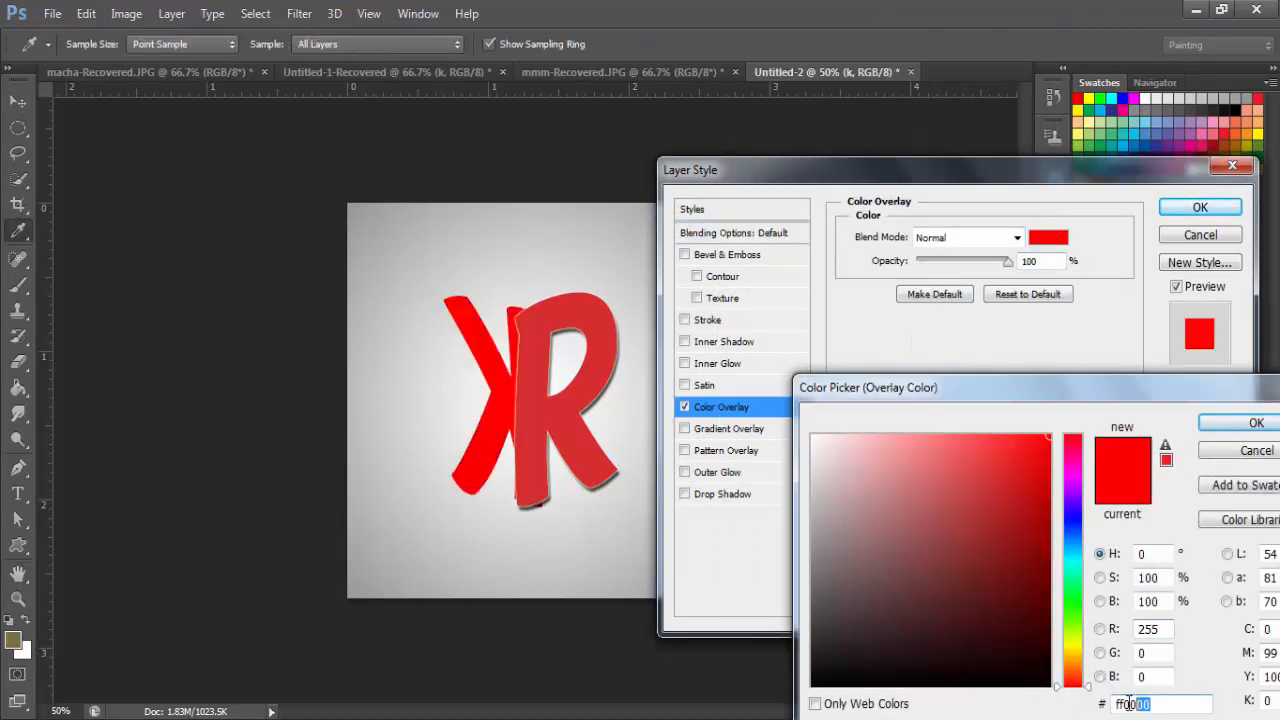
right_click(1128, 700)
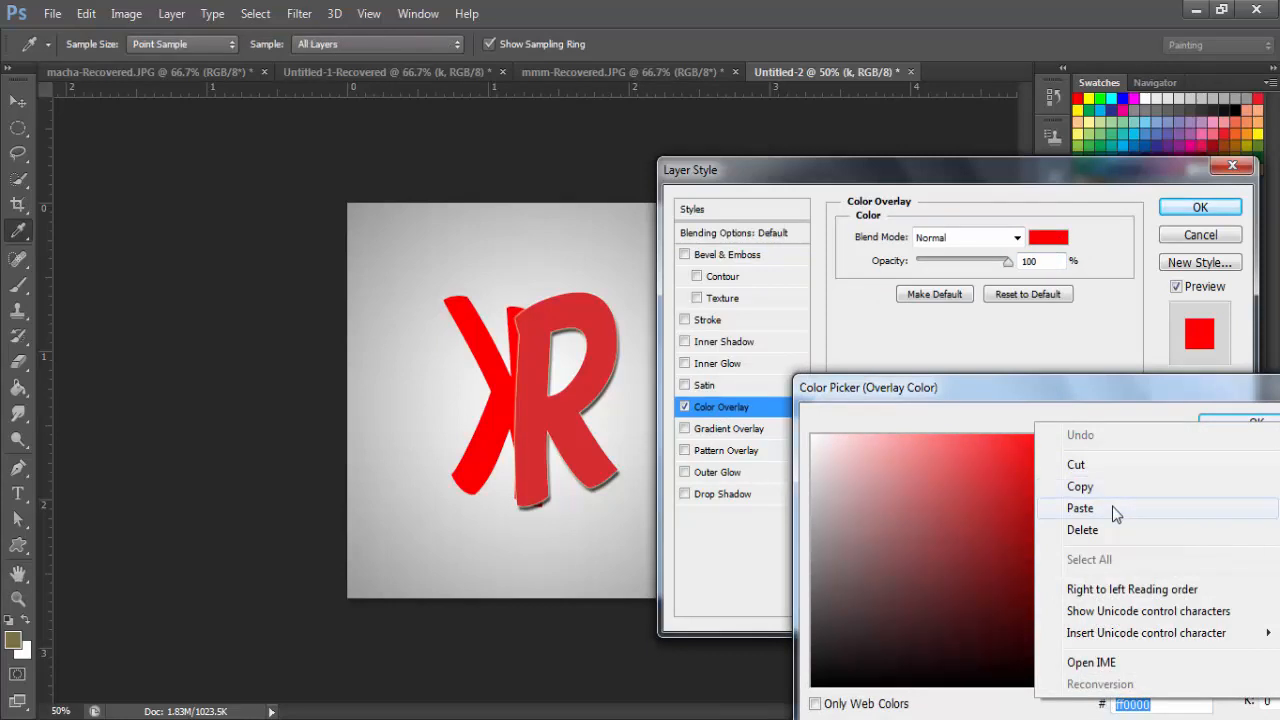
left_click(1112, 506)
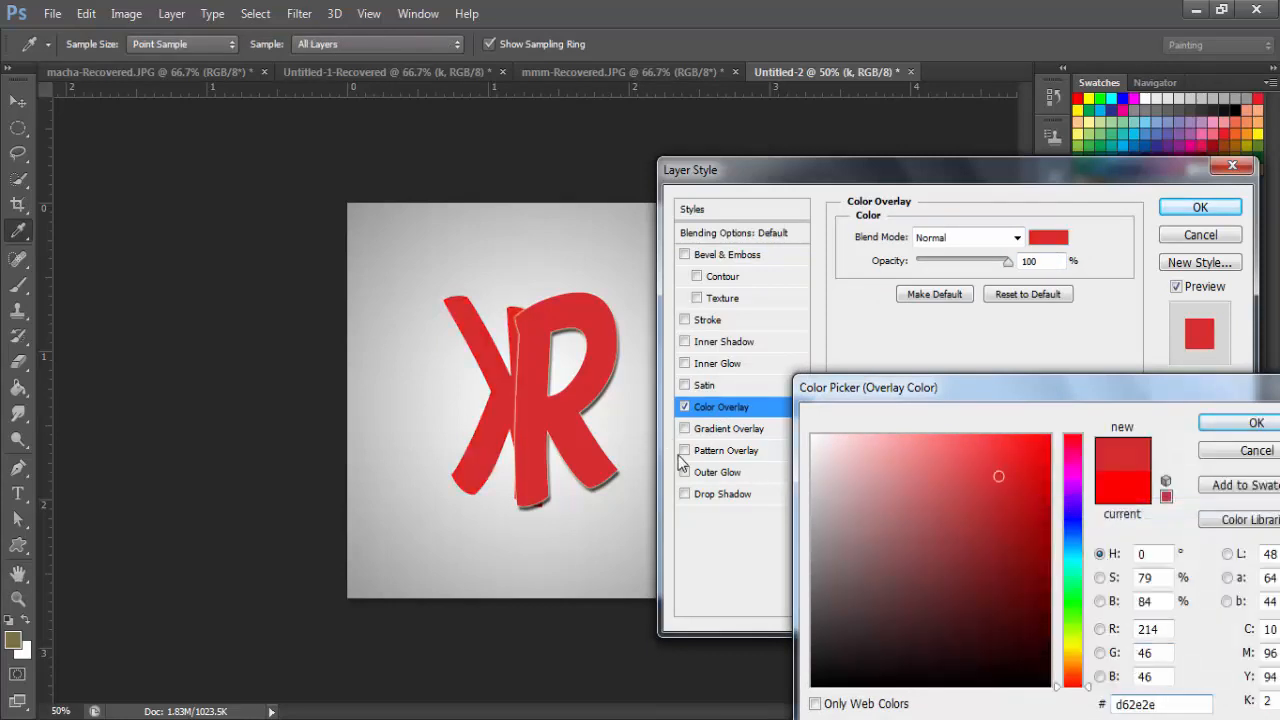
left_click(1255, 425)
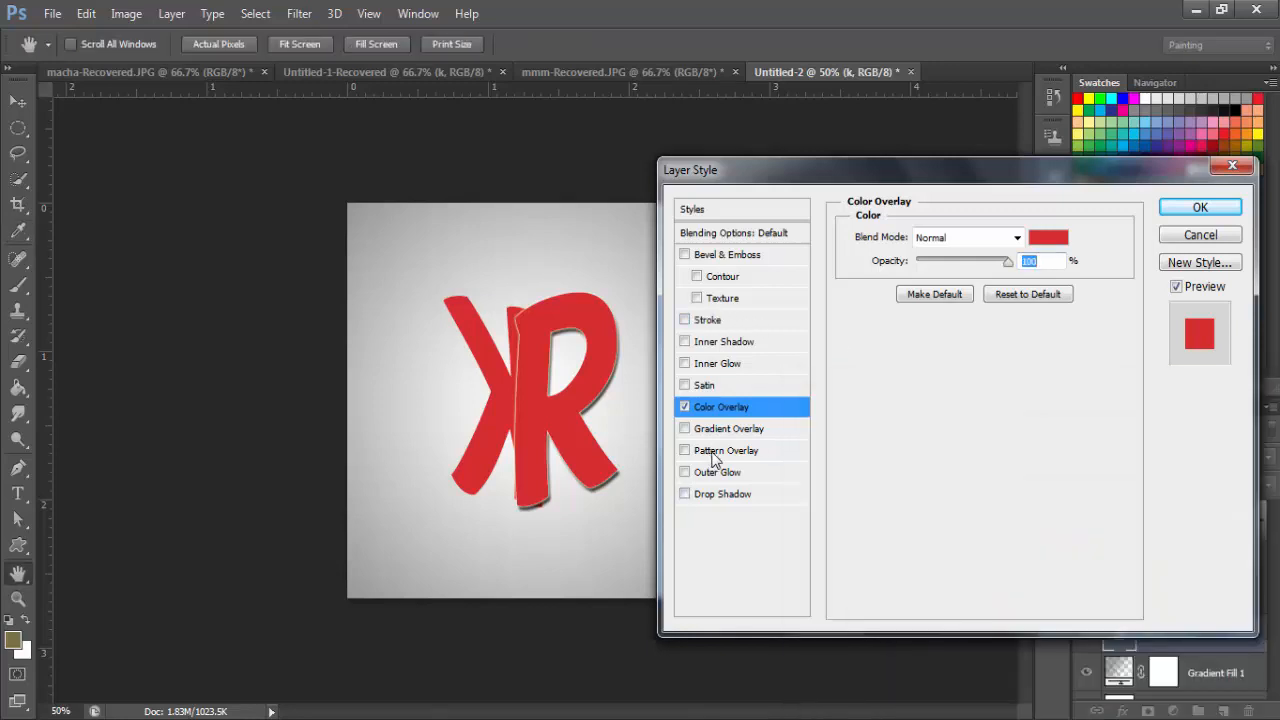
Add an Outer Glow to the K layer with 75% opacity, no noise or spread, and a 5 px size
left_click(717, 473)
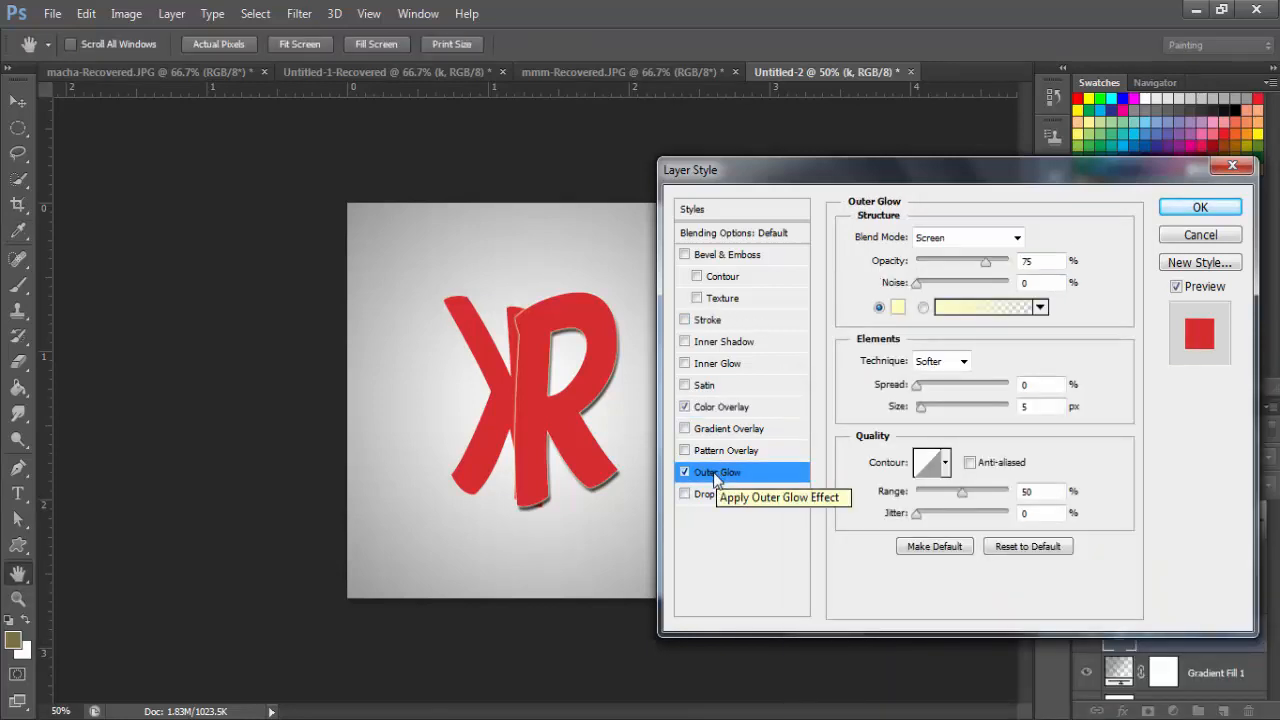
mouse_move(917, 284)
left_mouse_down()
mouse_move(929, 284)
mouse_move(915, 284)
left_mouse_up()
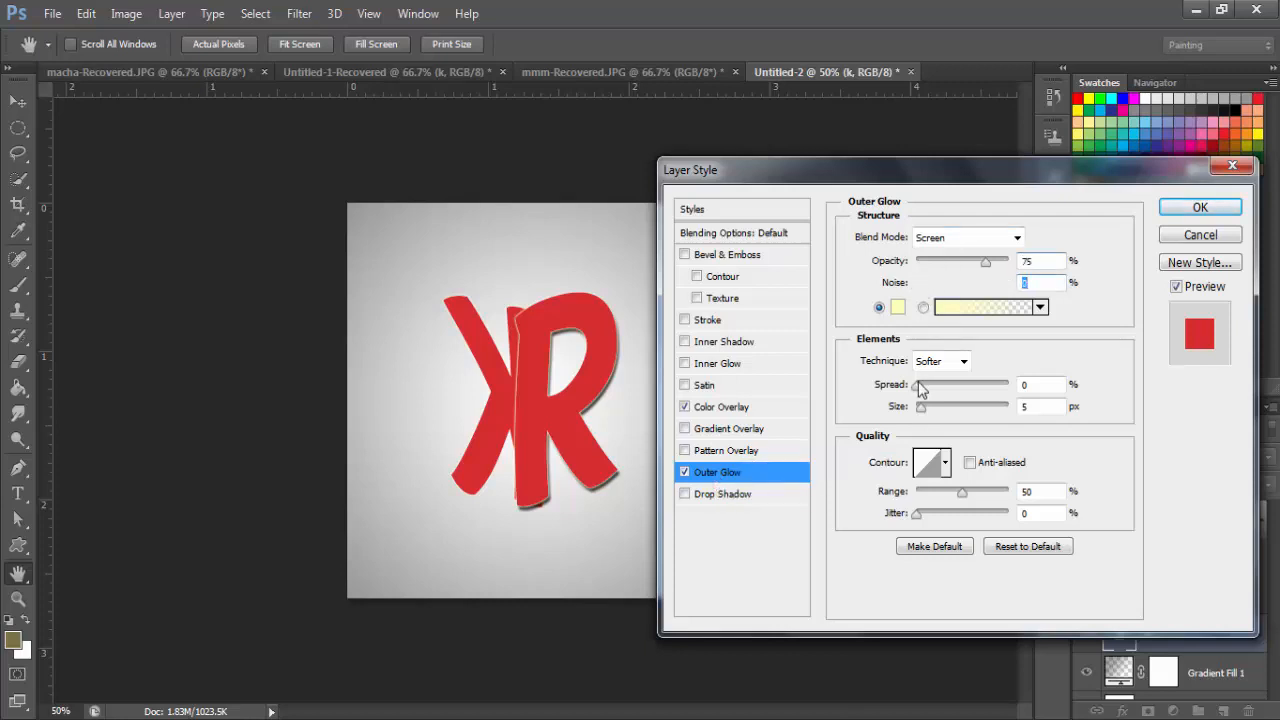
left_click(919, 385)
Add a Drop Shadow to the K layer with a 28° angle, 10 px size and slightly increased distance, and accept the layer style
left_click(720, 497)
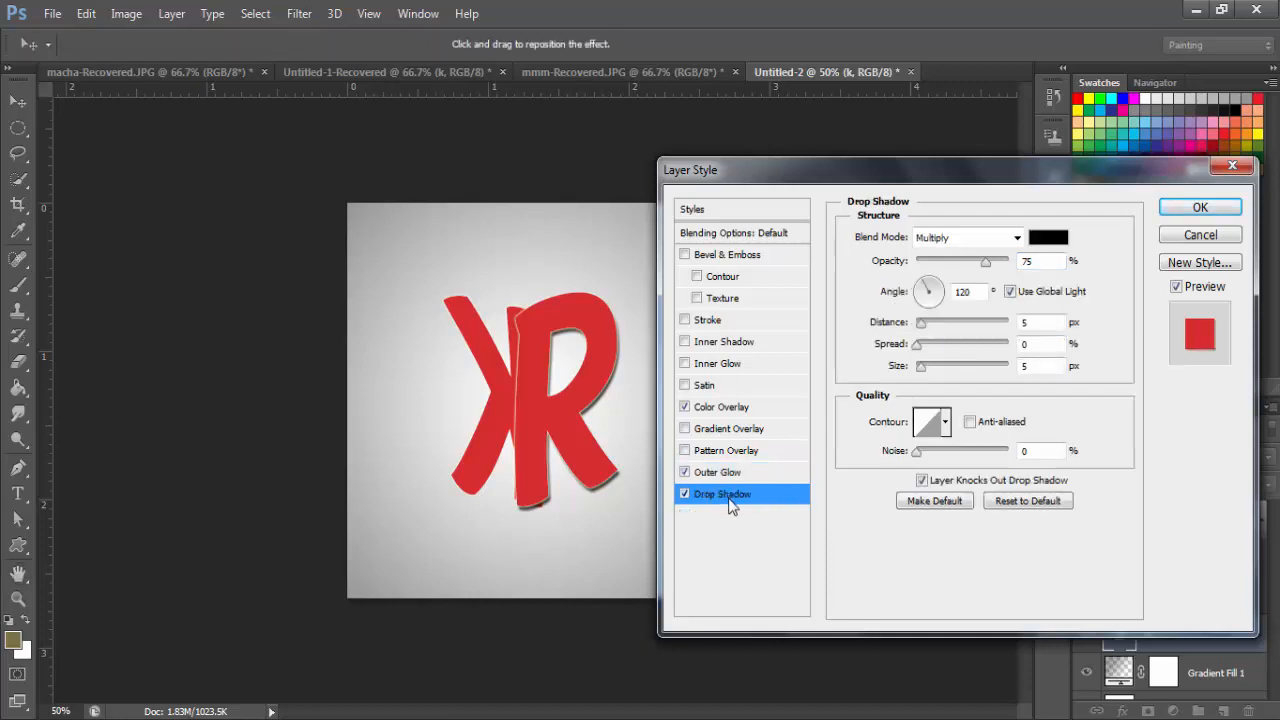
left_click_drag(926, 327, 933, 327)
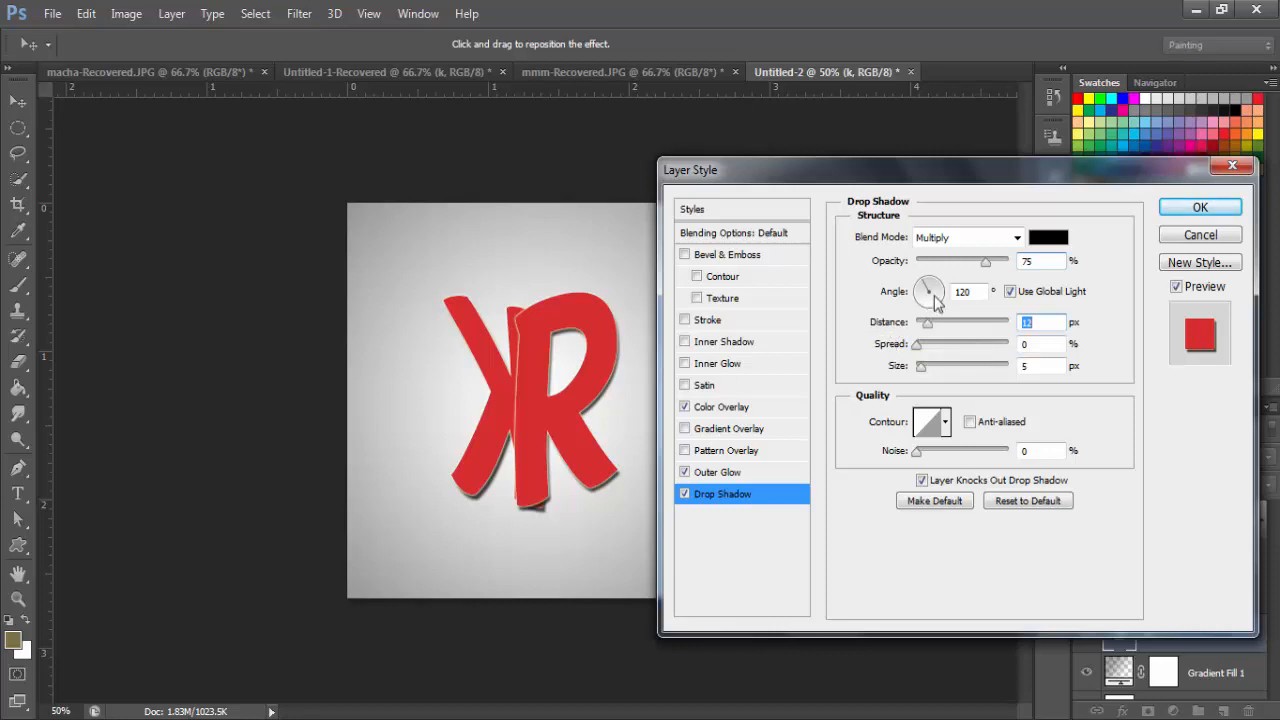
left_click_drag(928, 284, 948, 291)
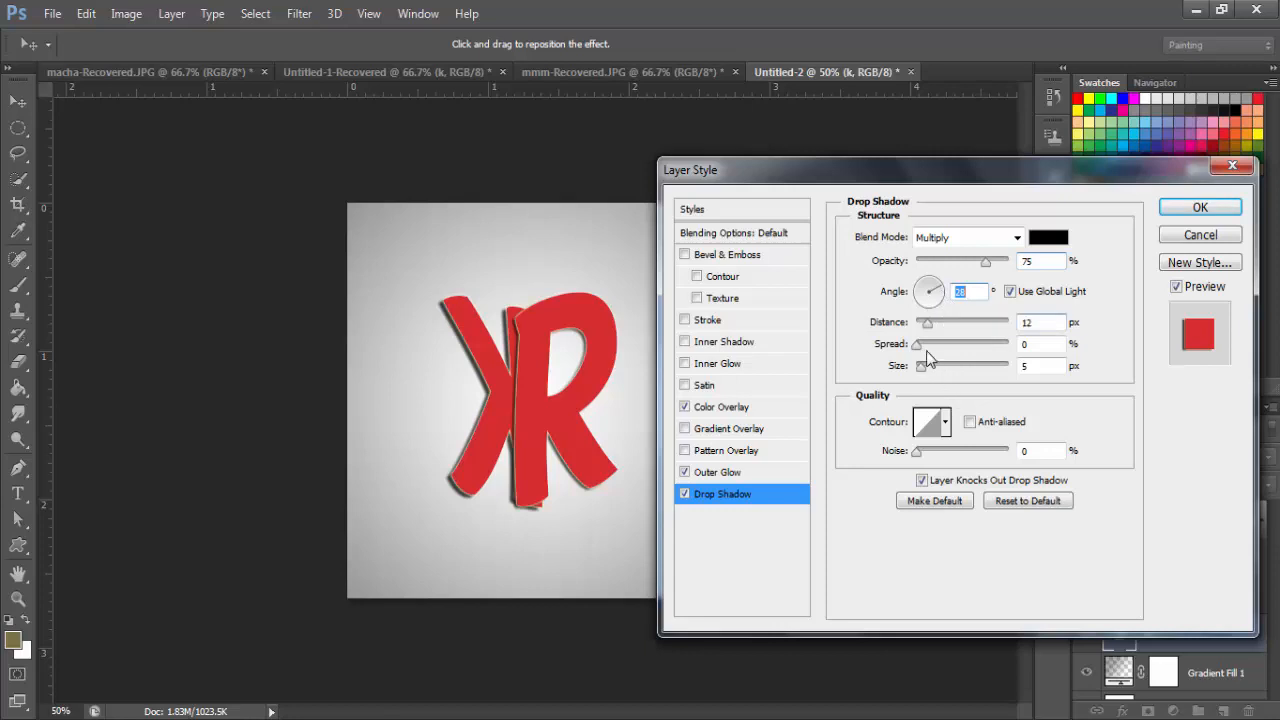
left_click_drag(922, 369, 928, 370)
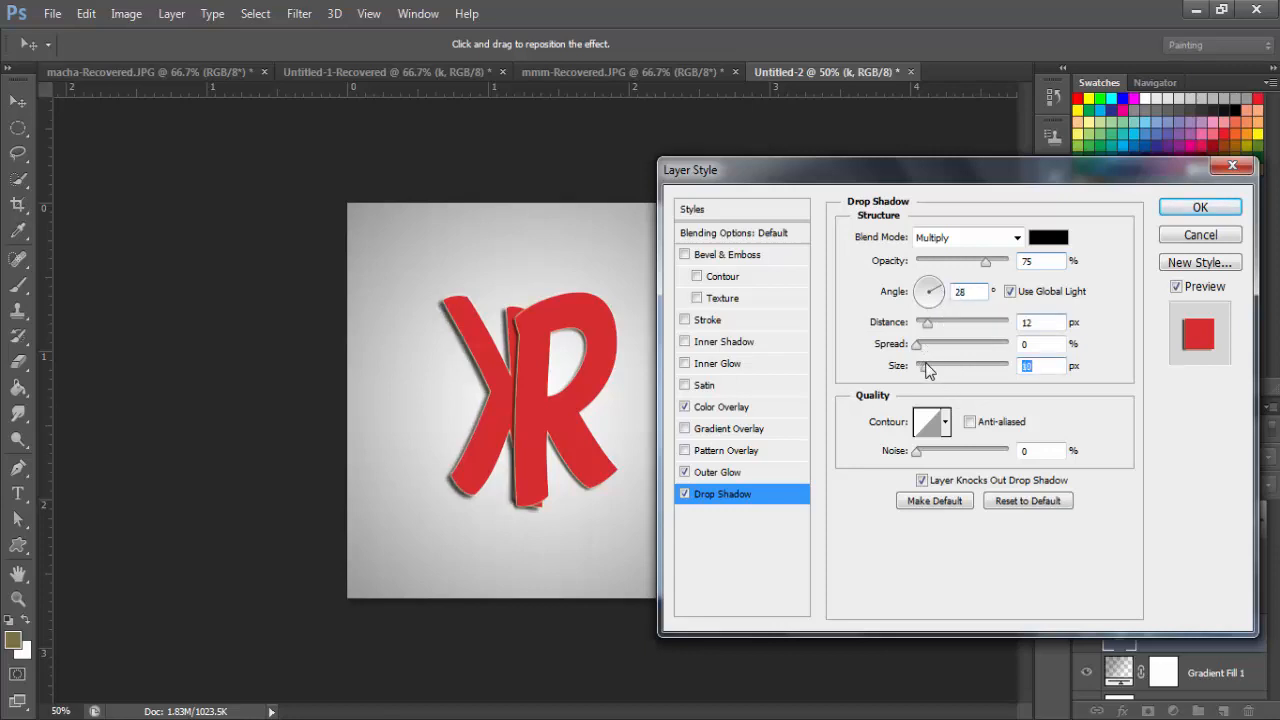
left_click_drag(927, 324, 926, 331)
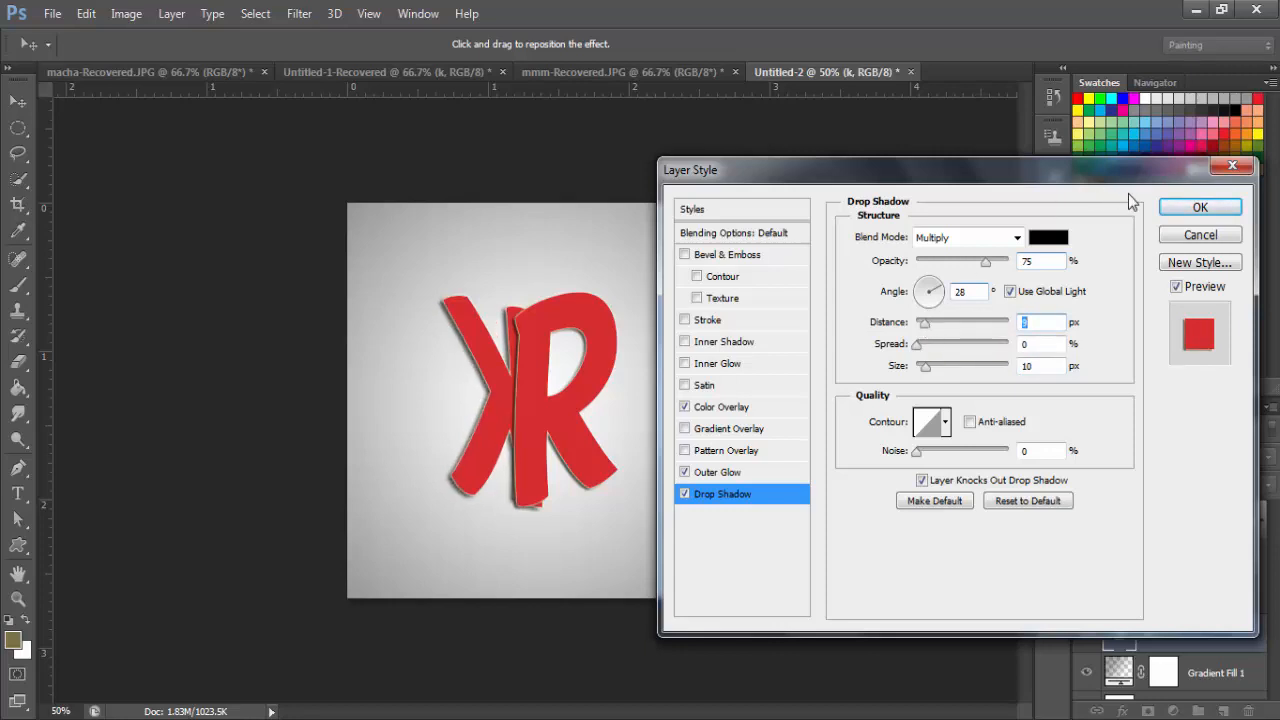
left_click(1200, 208)
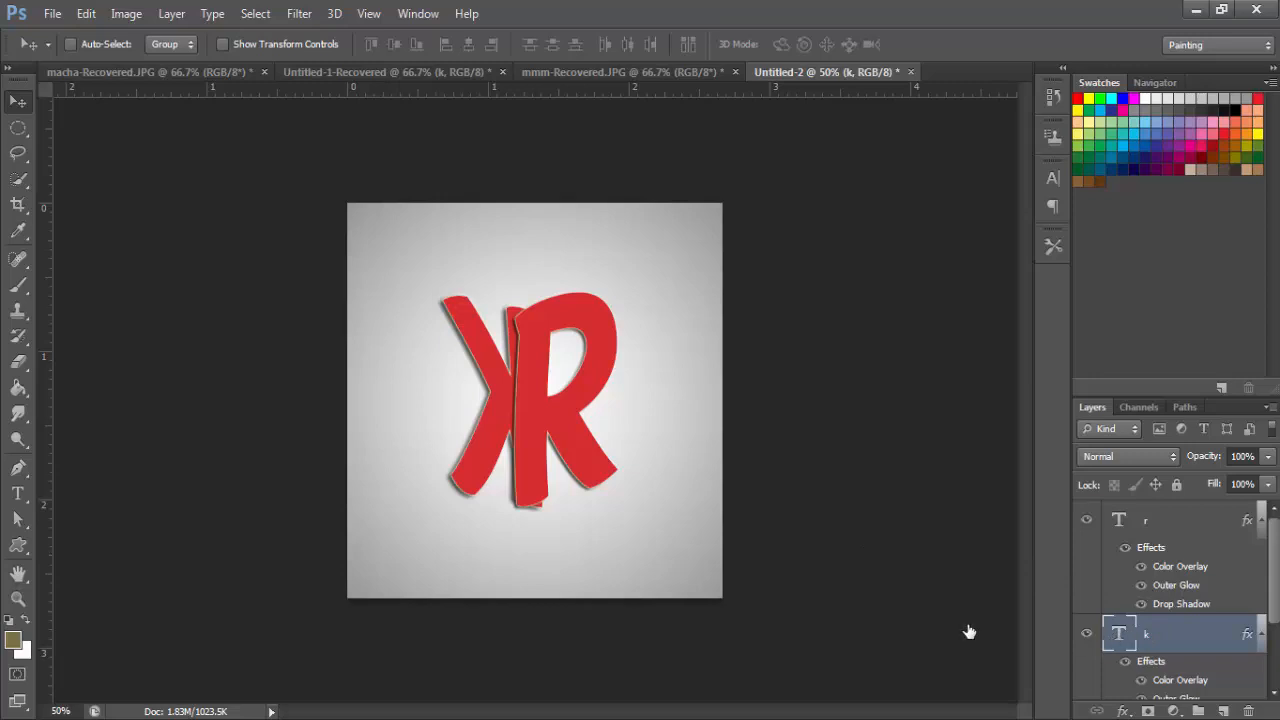
Rotate the K by about 2.61° and nudge it so its stem lines up behind the R's stem
key("ctrl+t")
left_click_drag(694, 537, 685, 569)
left_click_drag(543, 506, 542, 508)
left_click_drag(626, 594, 633, 594)
left_click_drag(541, 474, 541, 475)
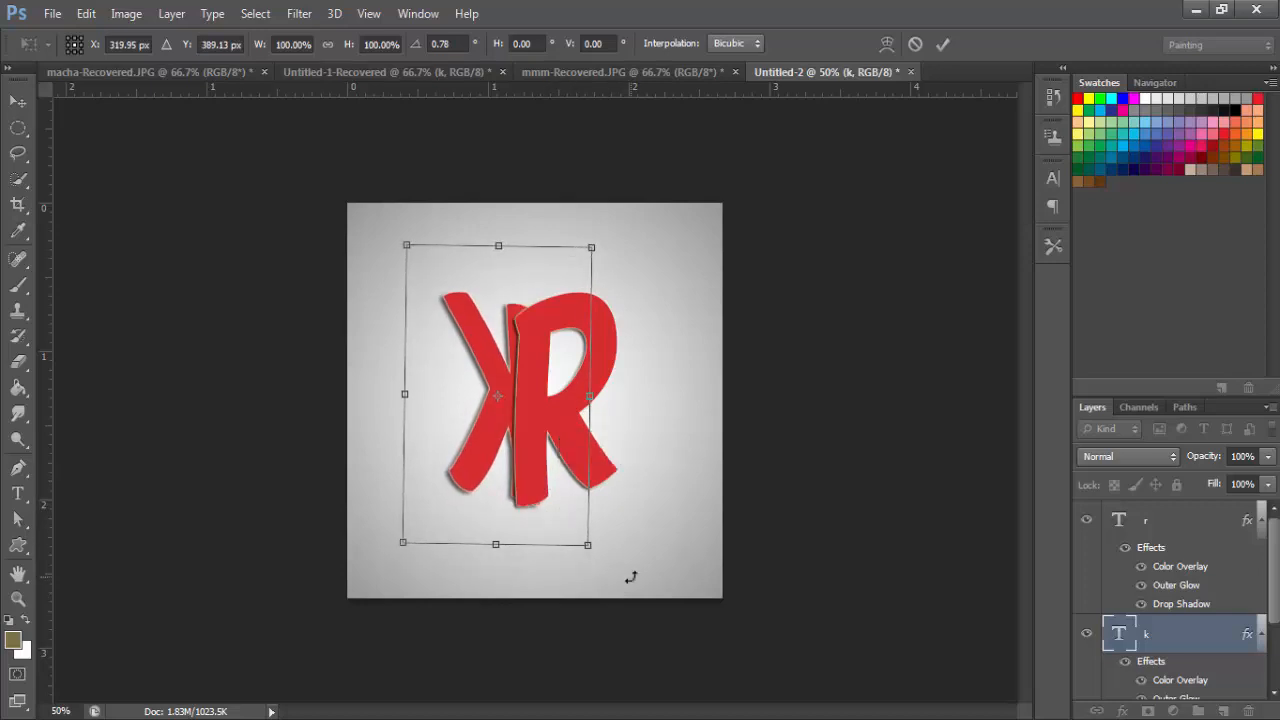
left_click_drag(623, 581, 624, 580)
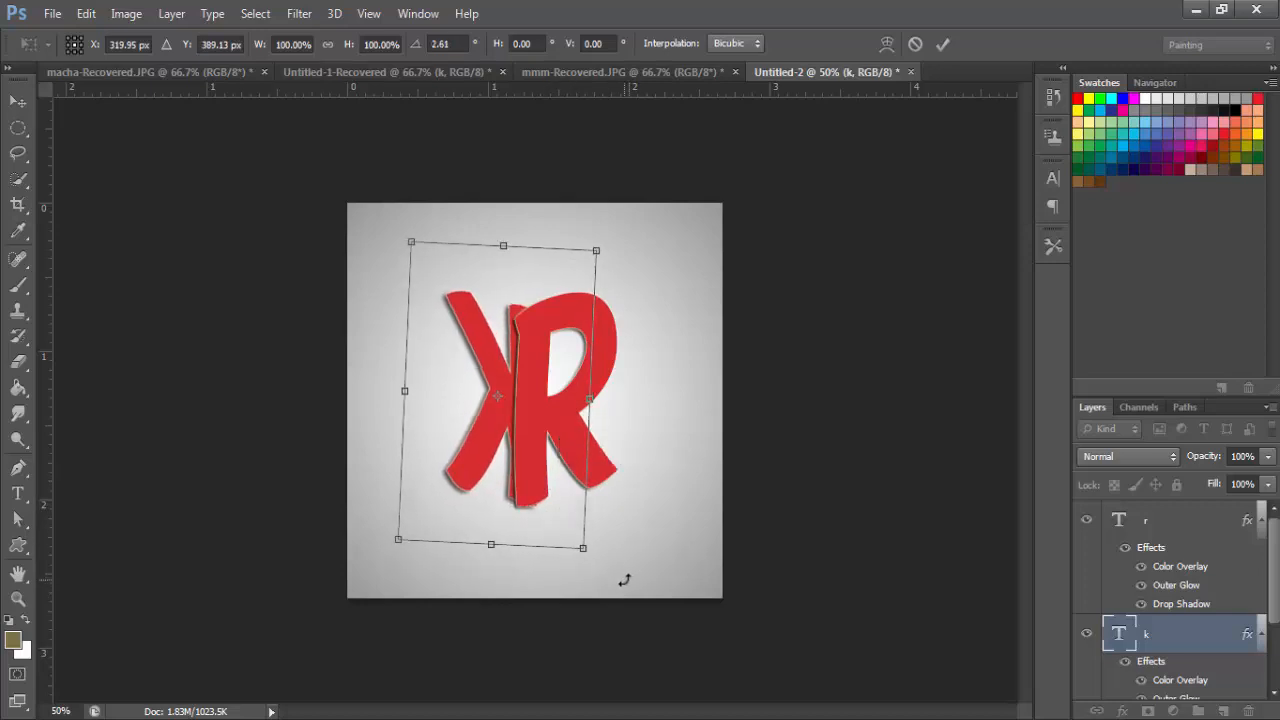
left_click(942, 44)
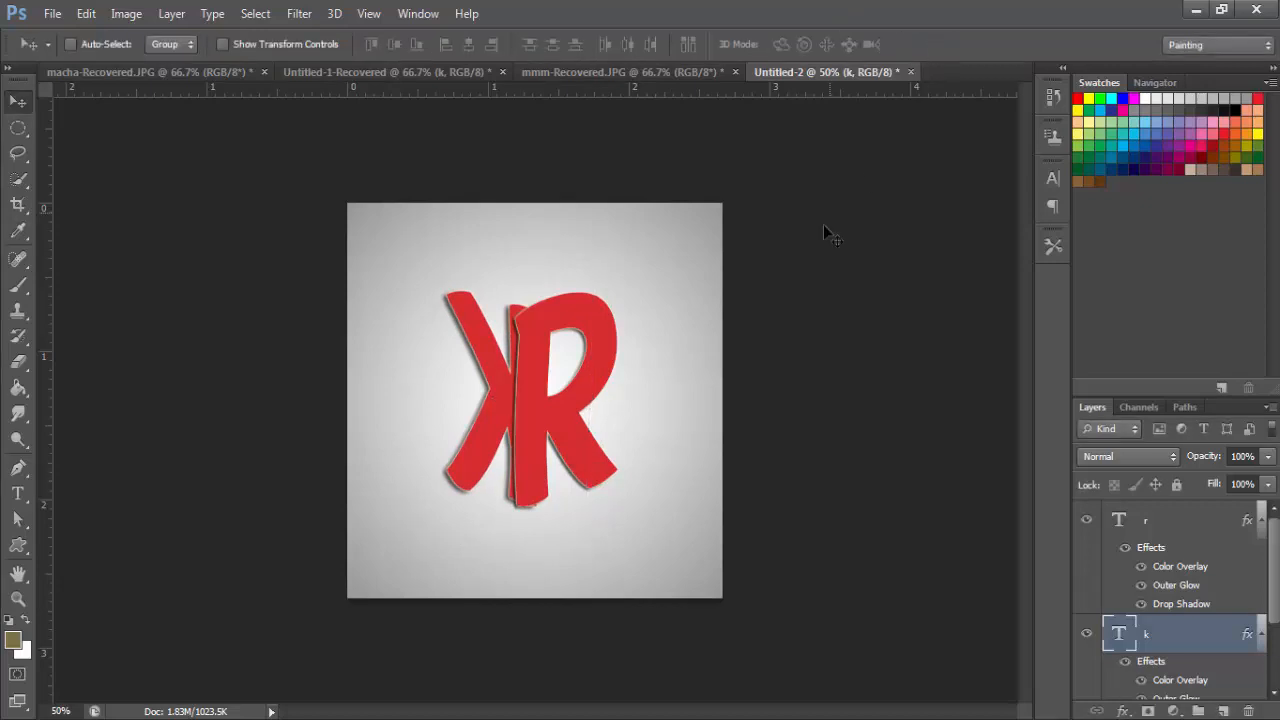
Examine the KR monogram at several zoom levels to judge how the two letters fit together
key("ctrl+minus")
key("ctrl+minus")
key("ctrl+minus")
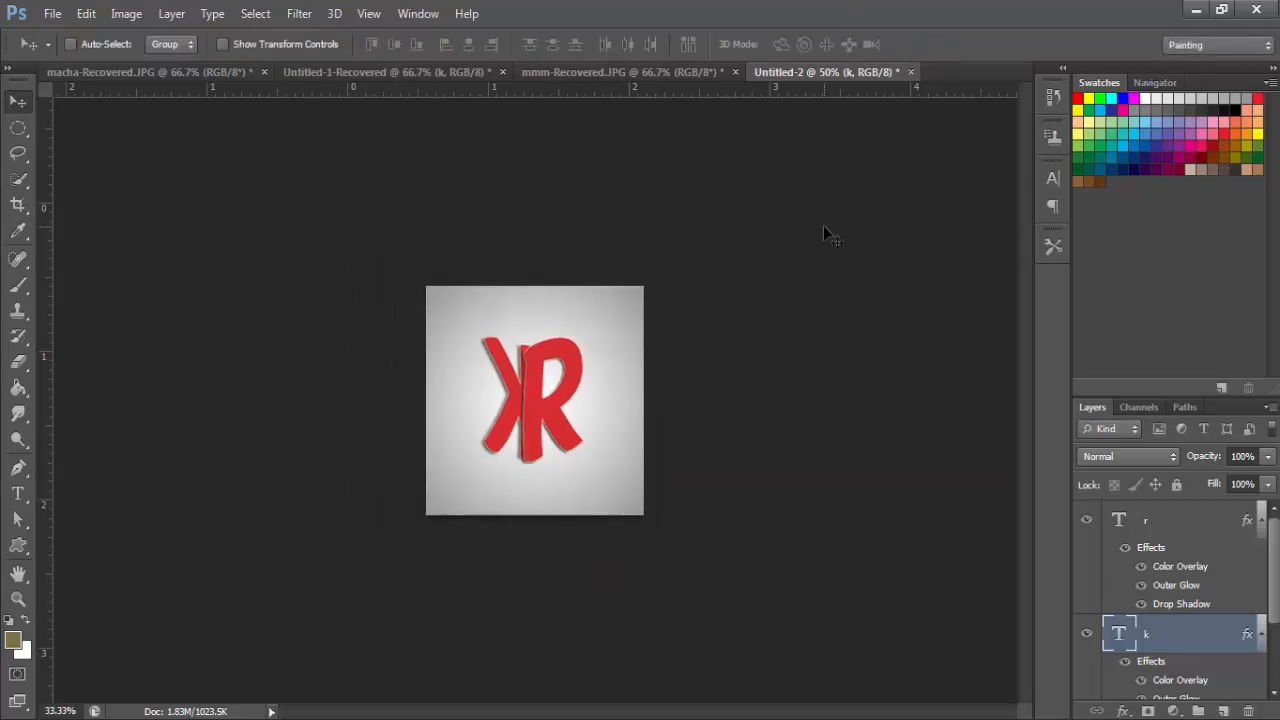
key("ctrl+plus")
key("ctrl+plus")
key("ctrl+plus")
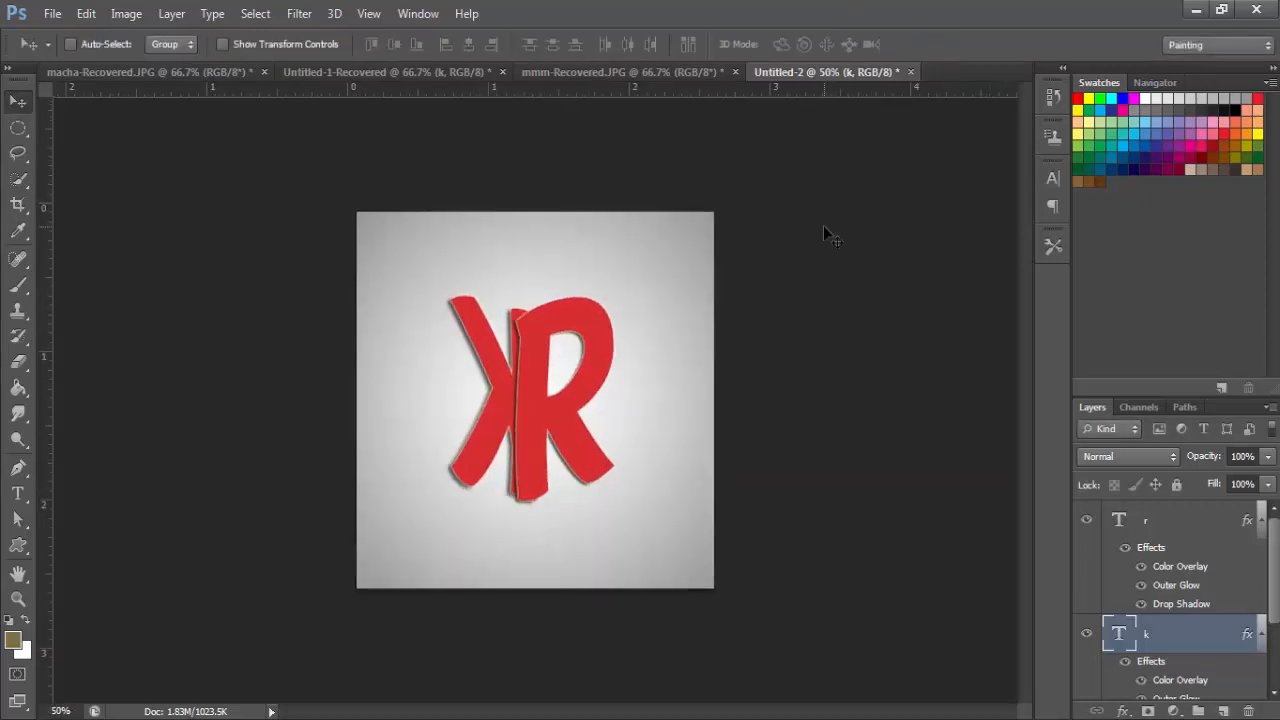
key("ctrl+minus")
key("ctrl+minus")
key("ctrl+minus")
key("ctrl+minus")
key("ctrl+plus")
key("ctrl+plus")
key("ctrl+plus")
key("ctrl+plus")
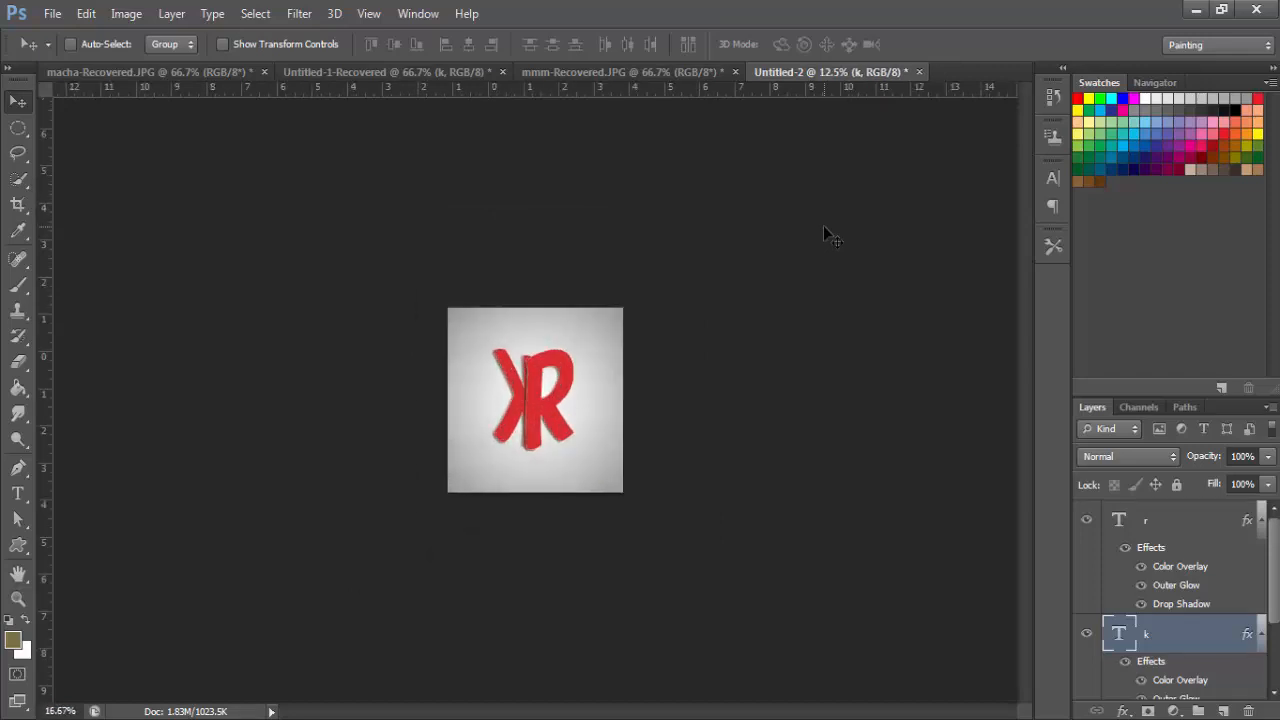
key("ctrl+plus")
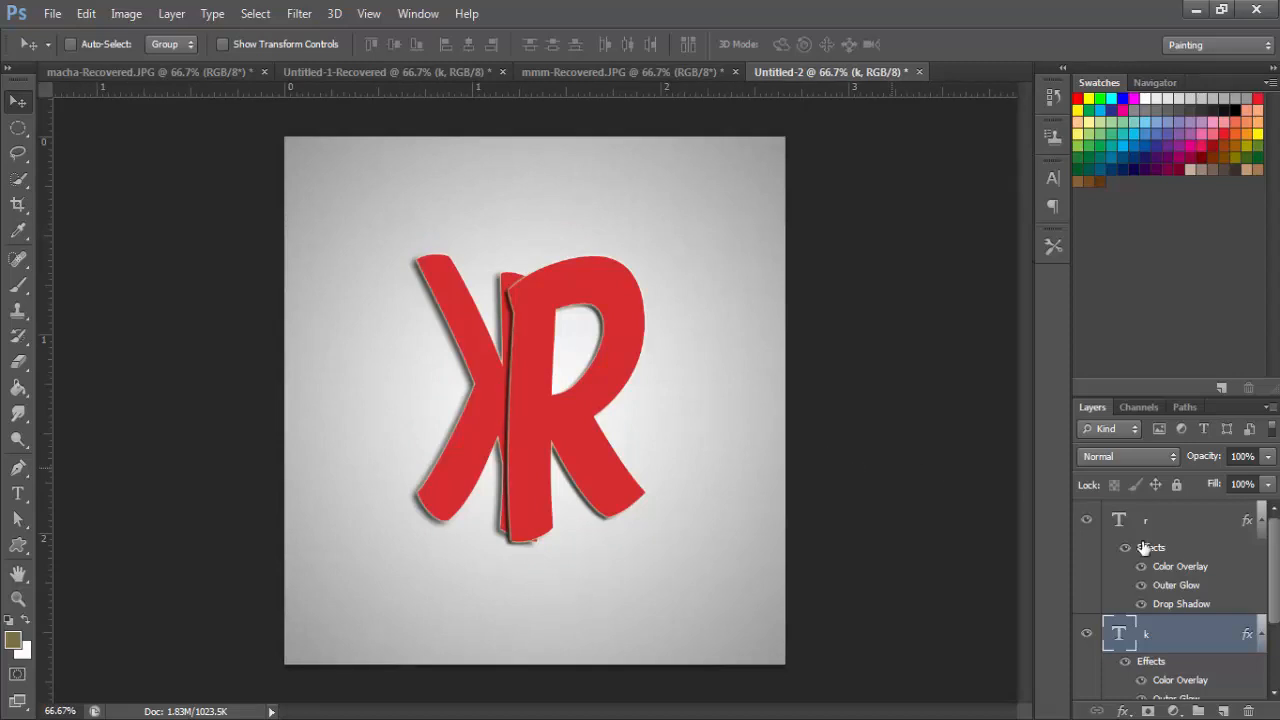
Draw a thin circle frame custom shape about 542 × 632 px around the letters, above the R layer
left_click(1189, 525)
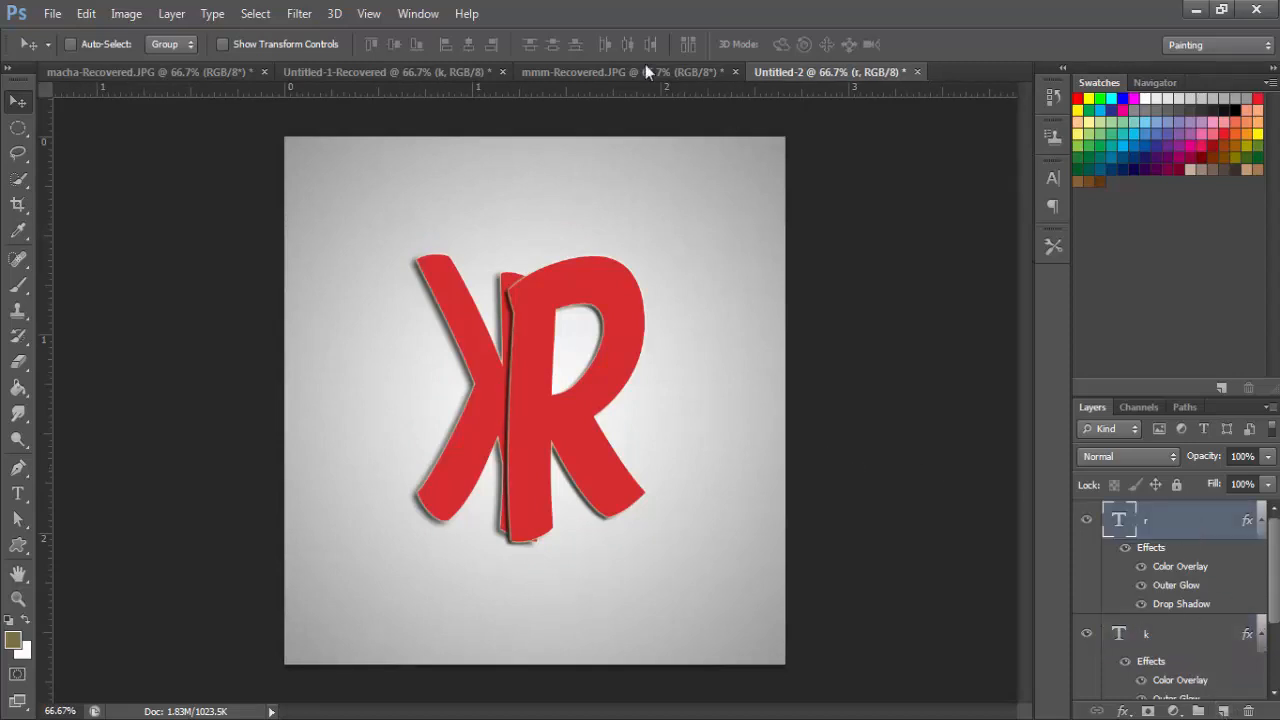
left_click(19, 546)
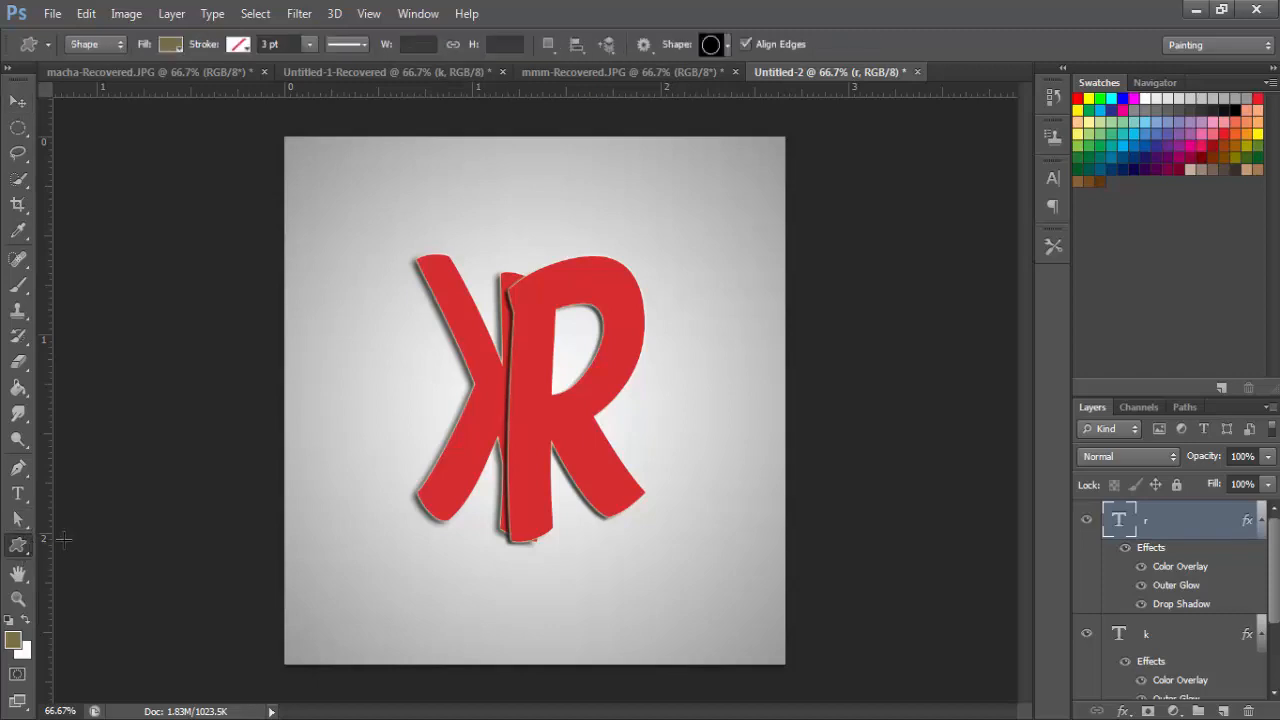
left_click(729, 45)
scroll(755, 150, "down", 6)
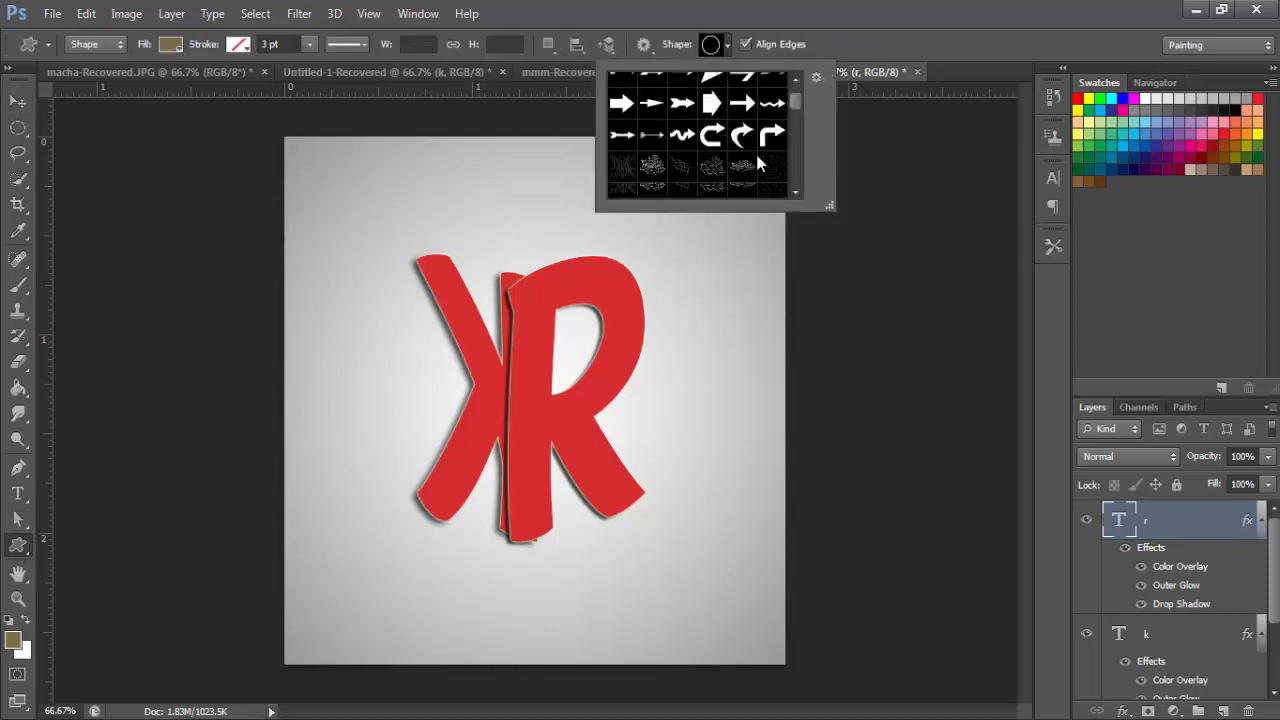
scroll(758, 161, "down", 8)
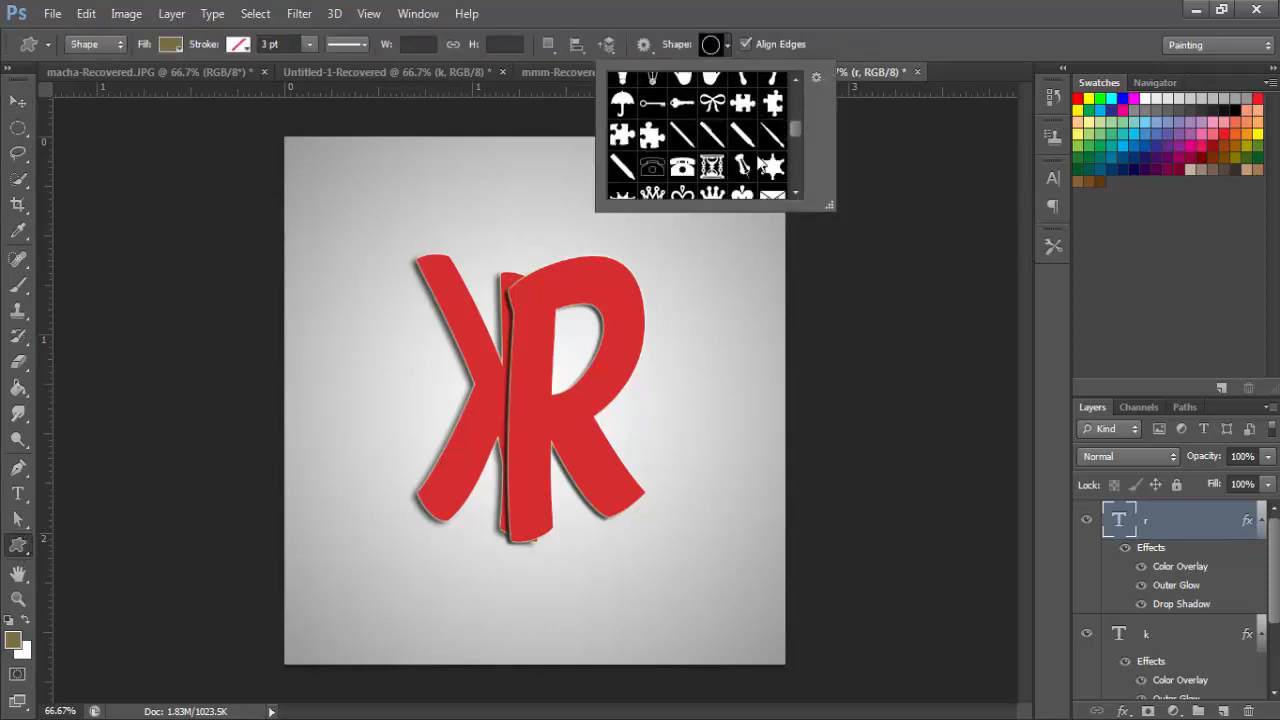
scroll(759, 160, "down", 4)
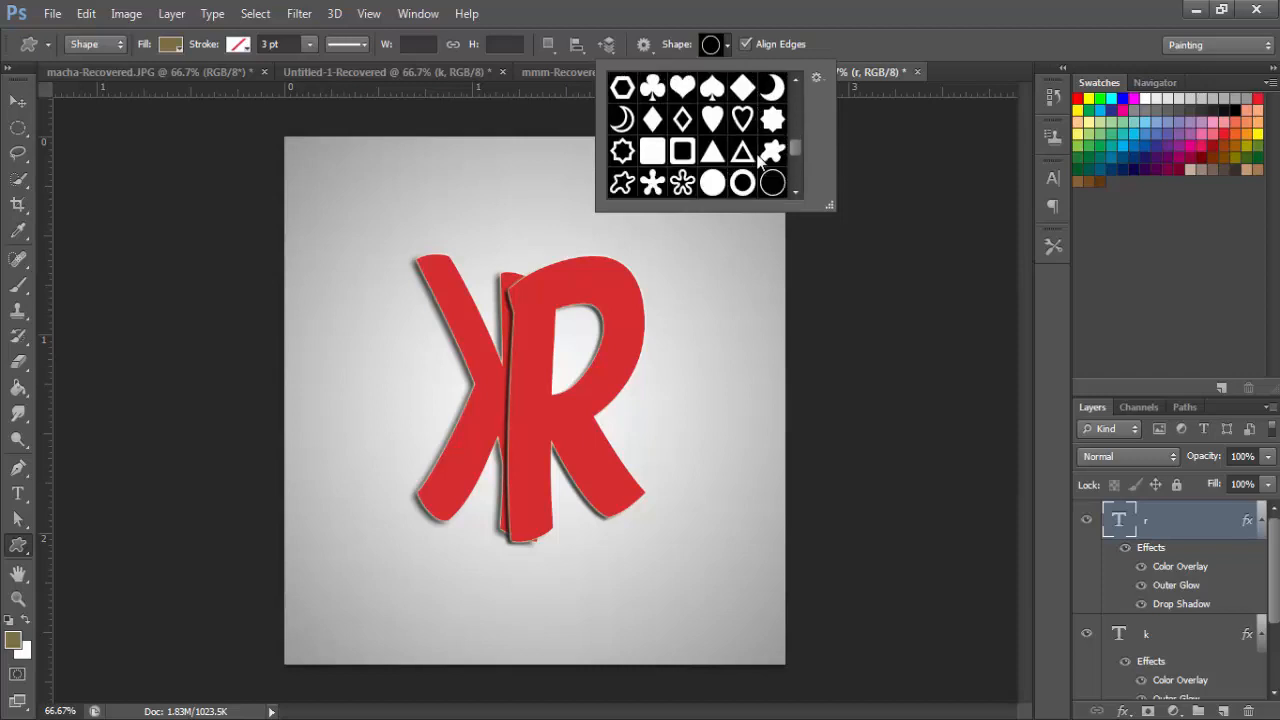
scroll(759, 160, "down", 1)
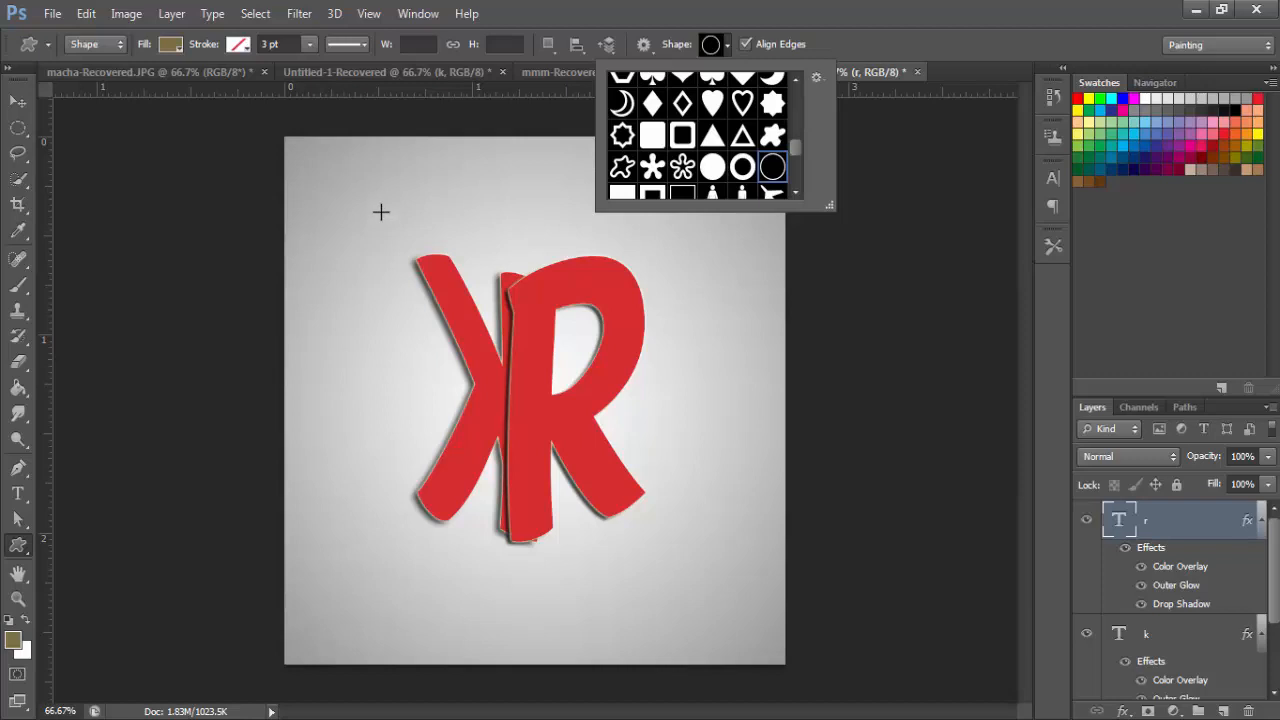
left_click_drag(371, 194, 707, 605)
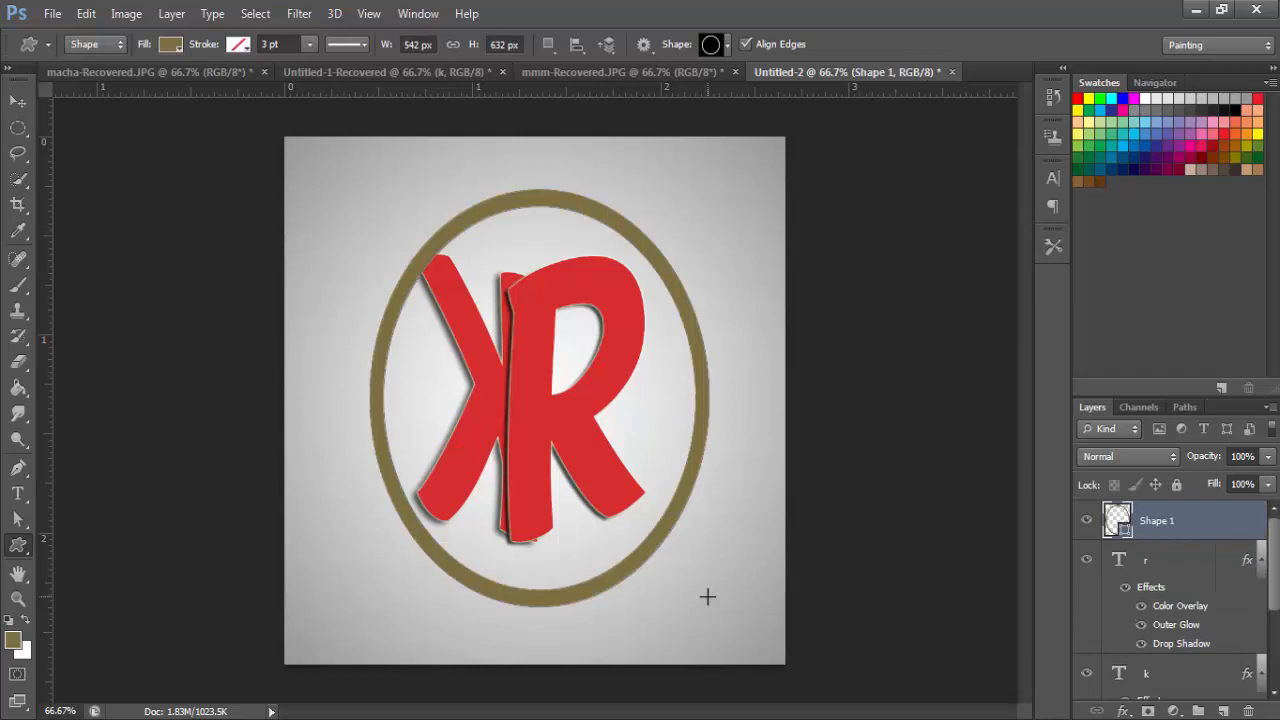
Center the ring around the monogram and transform it to a rounder shape, about 109.04% width and 95.57% height
left_click(18, 101)
left_click_drag(517, 368, 510, 360)
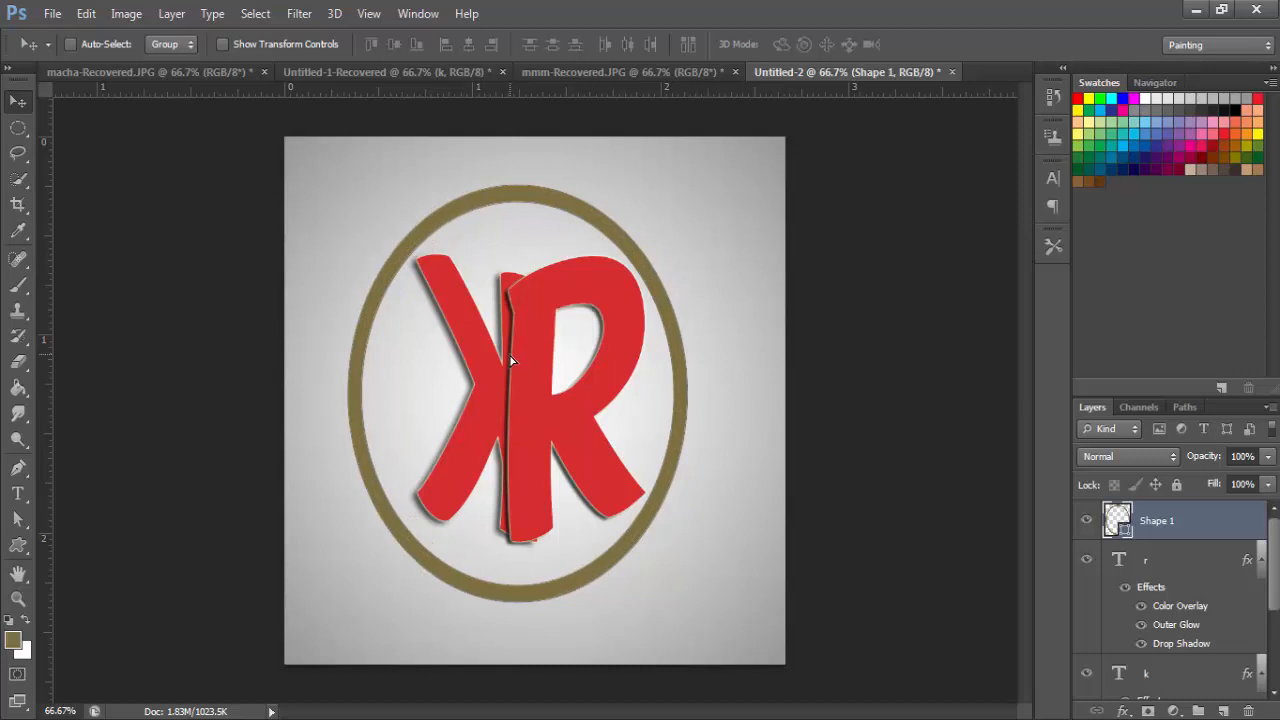
key("ctrl+t")
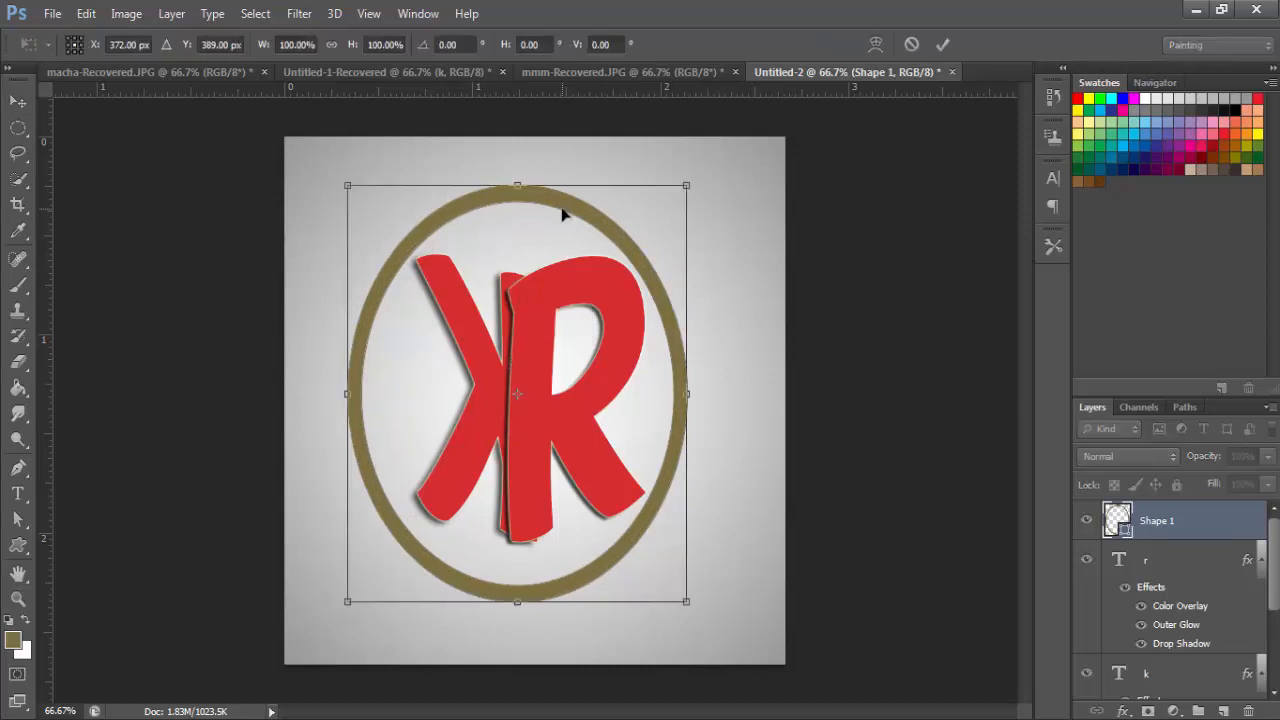
left_click_drag(518, 184, 518, 199)
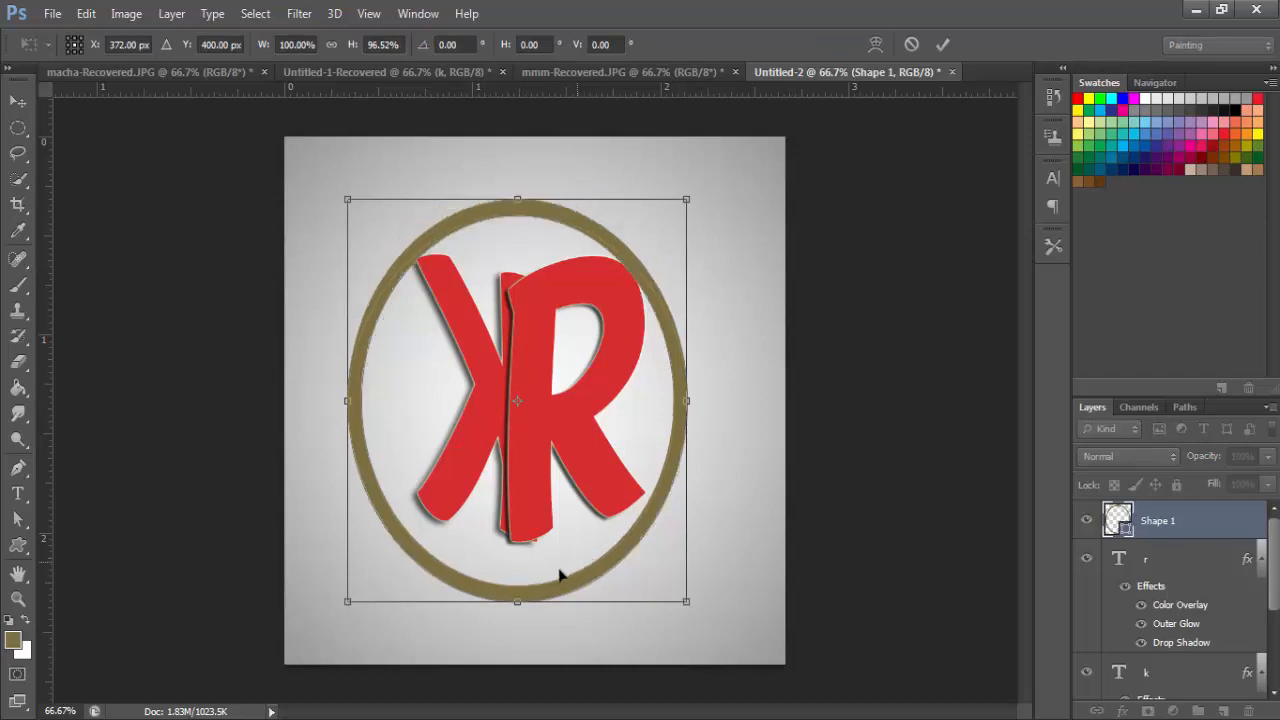
left_click_drag(521, 603, 537, 590)
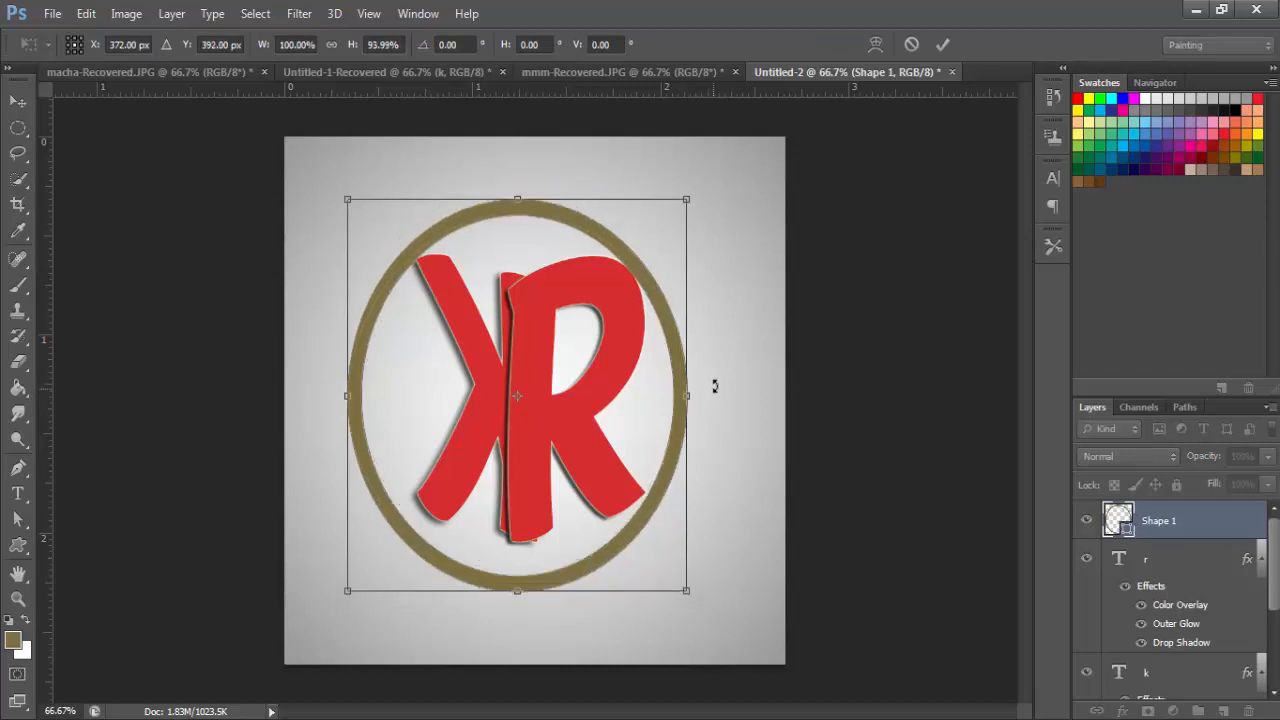
left_click_drag(665, 405, 696, 395)
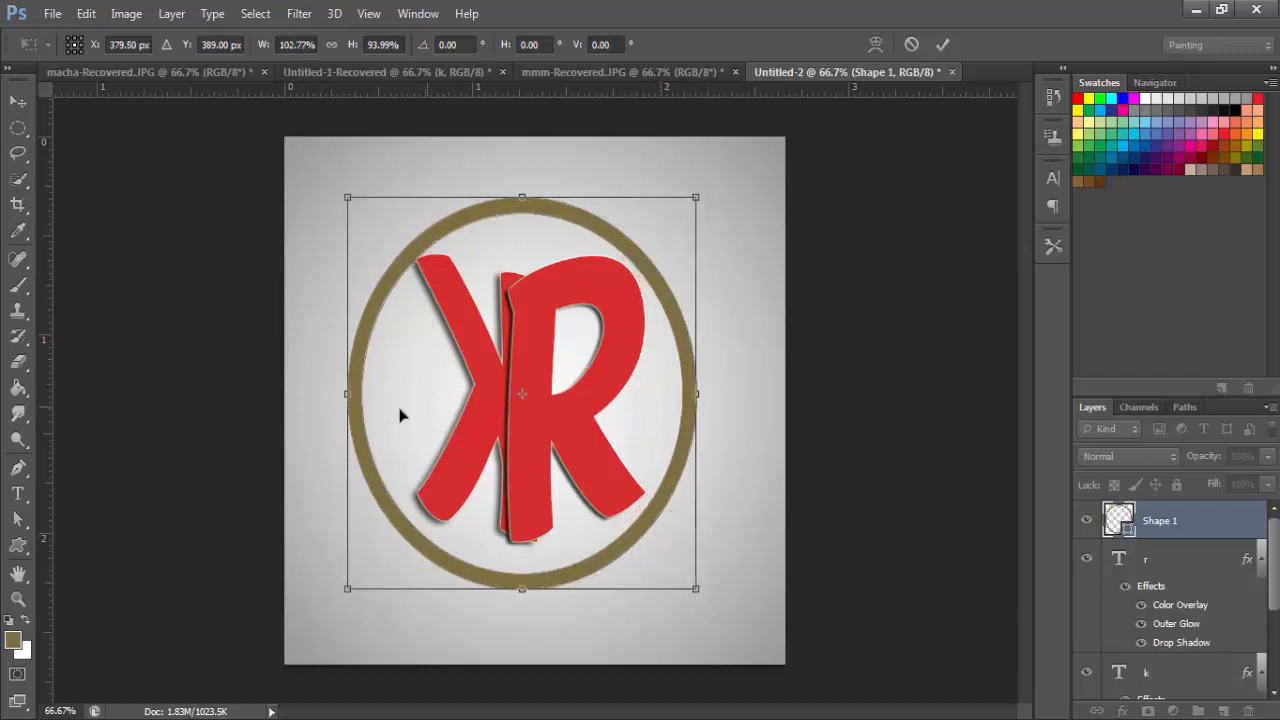
left_click_drag(347, 395, 343, 395)
left_click_drag(515, 385, 508, 376)
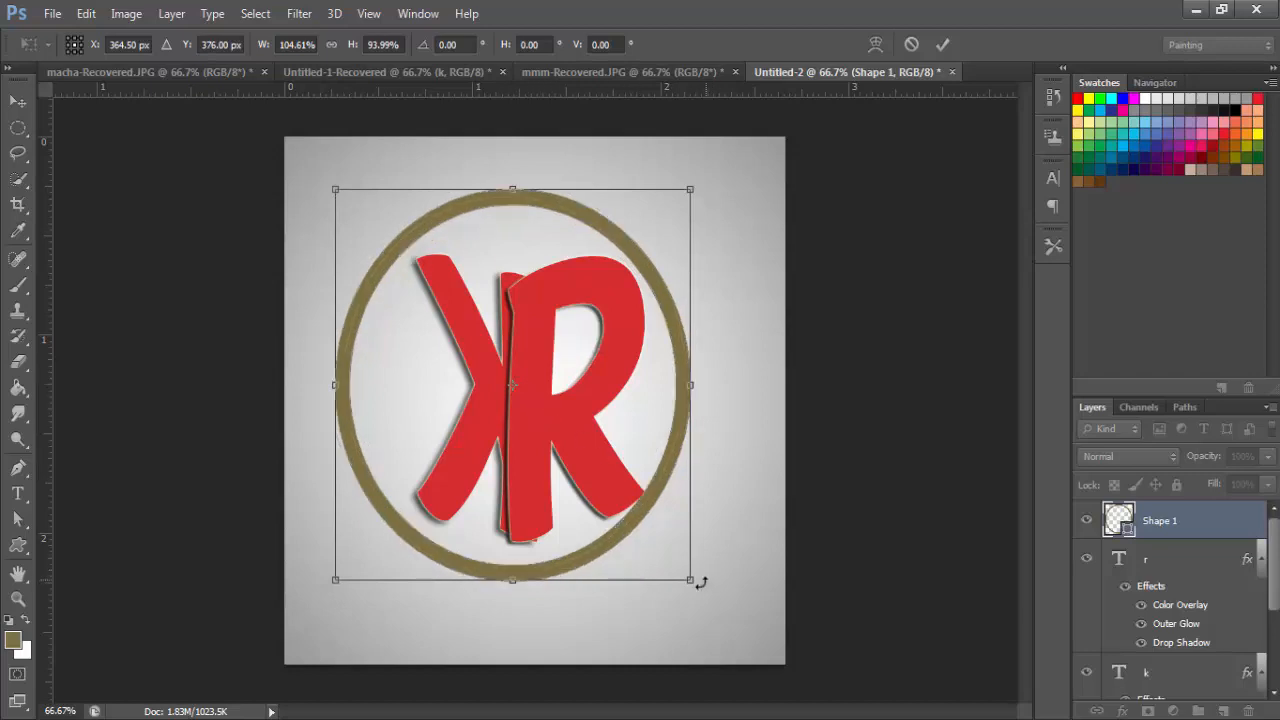
left_click_drag(694, 584, 705, 586)
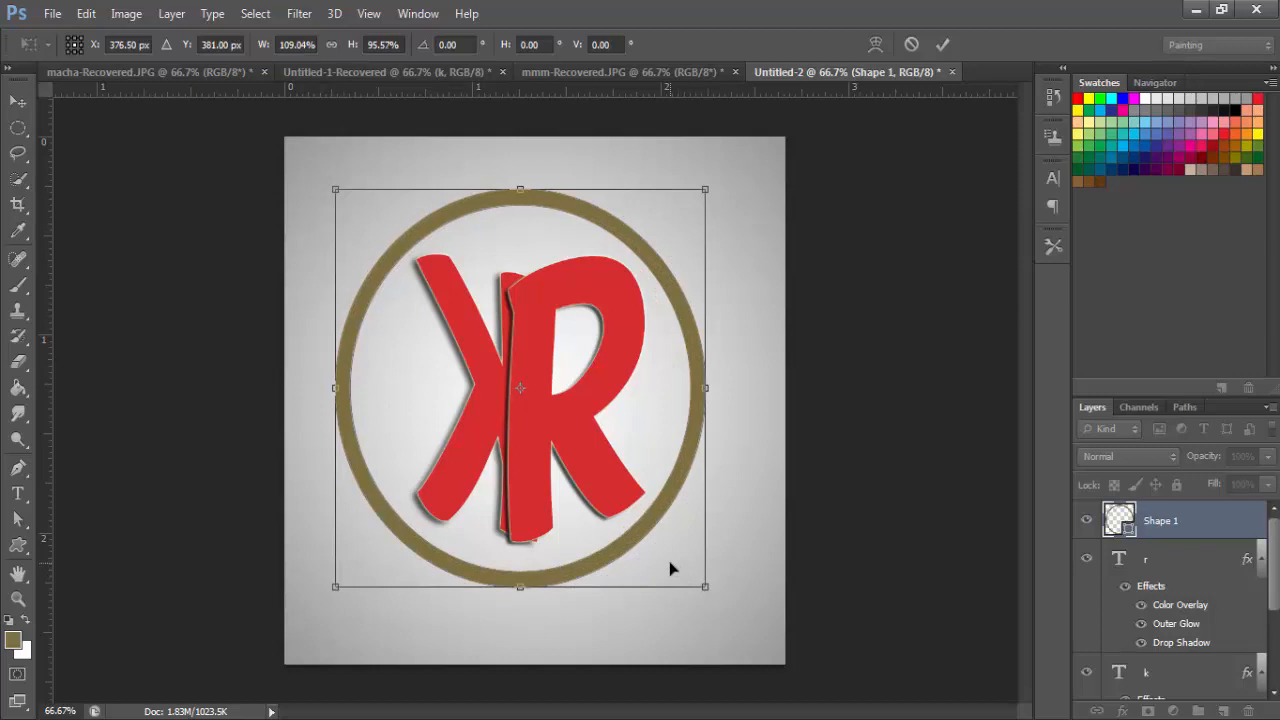
key("ctrl+minus")
key("ctrl+minus")
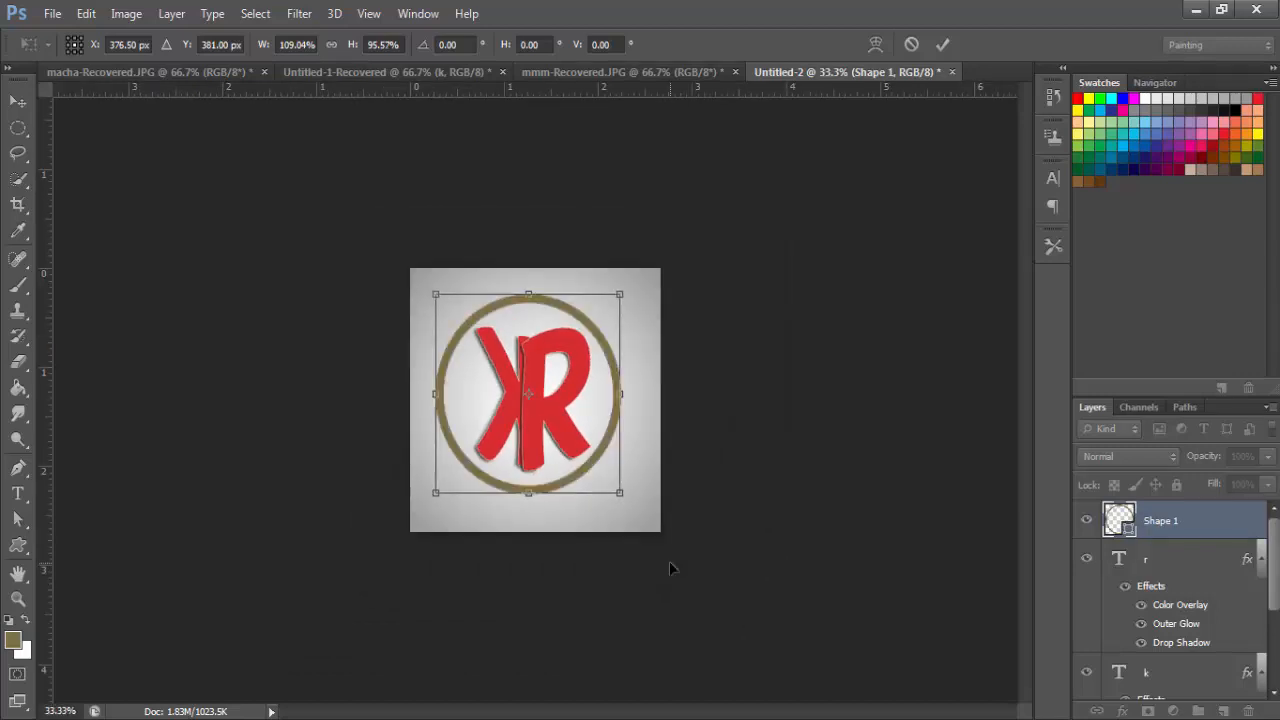
left_click(944, 45)
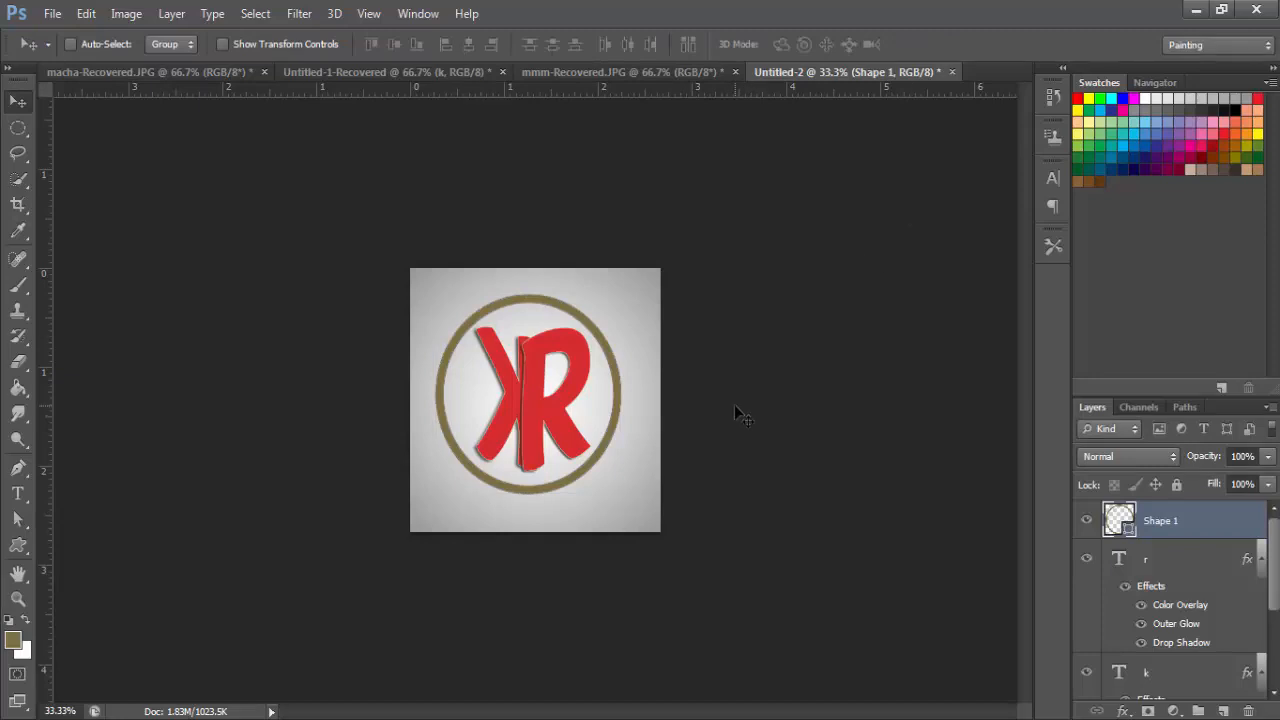
Select the ring, r and k layers together and move them slightly down and right to center the logo on the canvas
key("ctrl+minus")
key("ctrl+minus")
key("ctrl+minus")
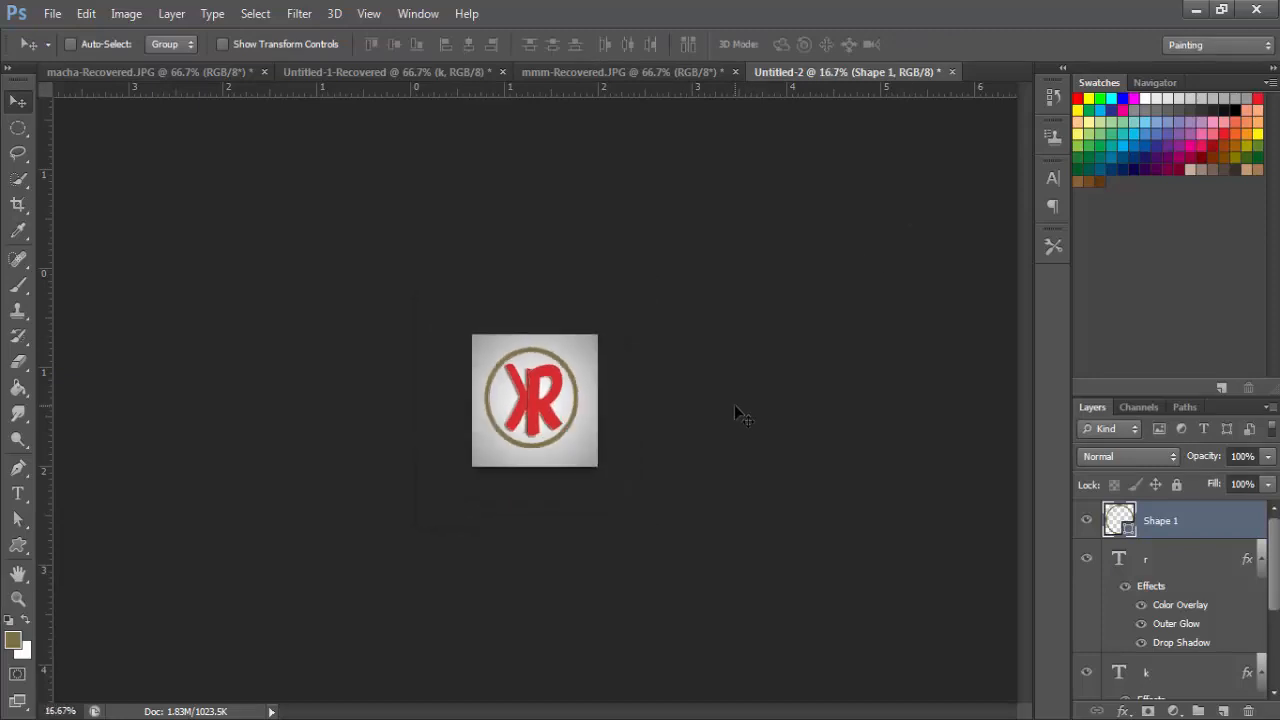
key("ctrl+plus")
key("ctrl+plus")
key("ctrl+plus")
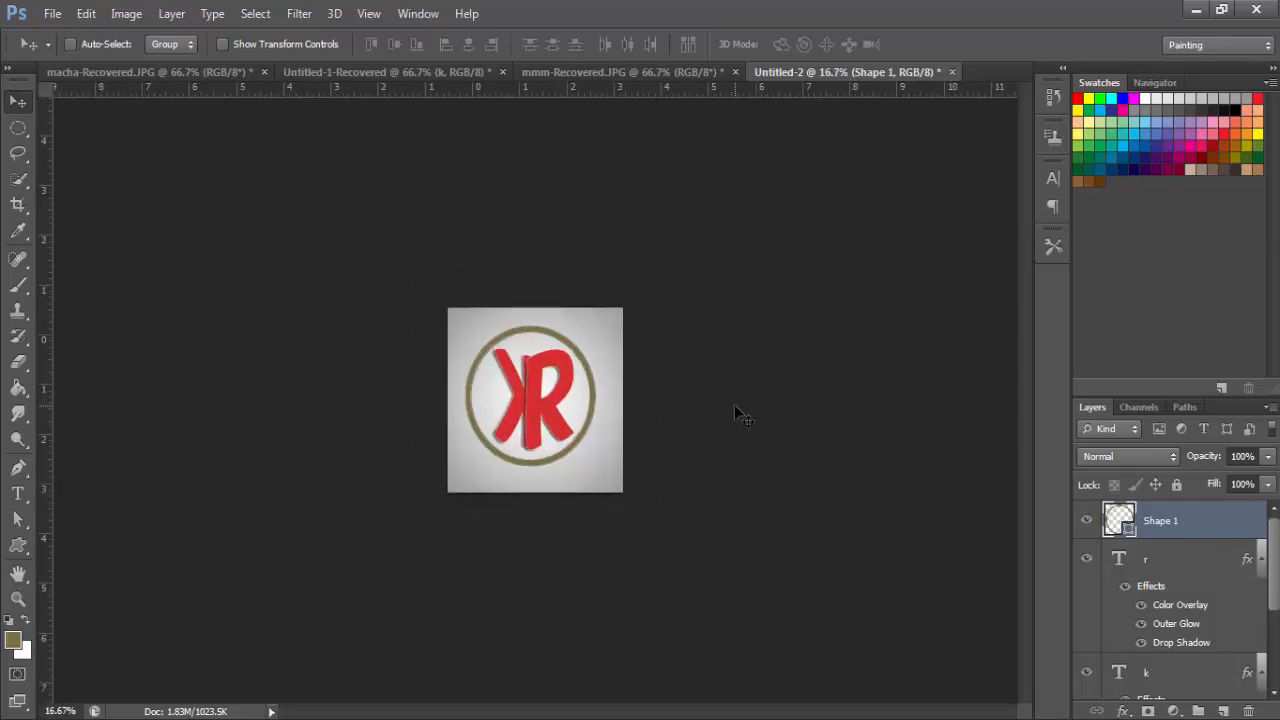
key("ctrl+plus")
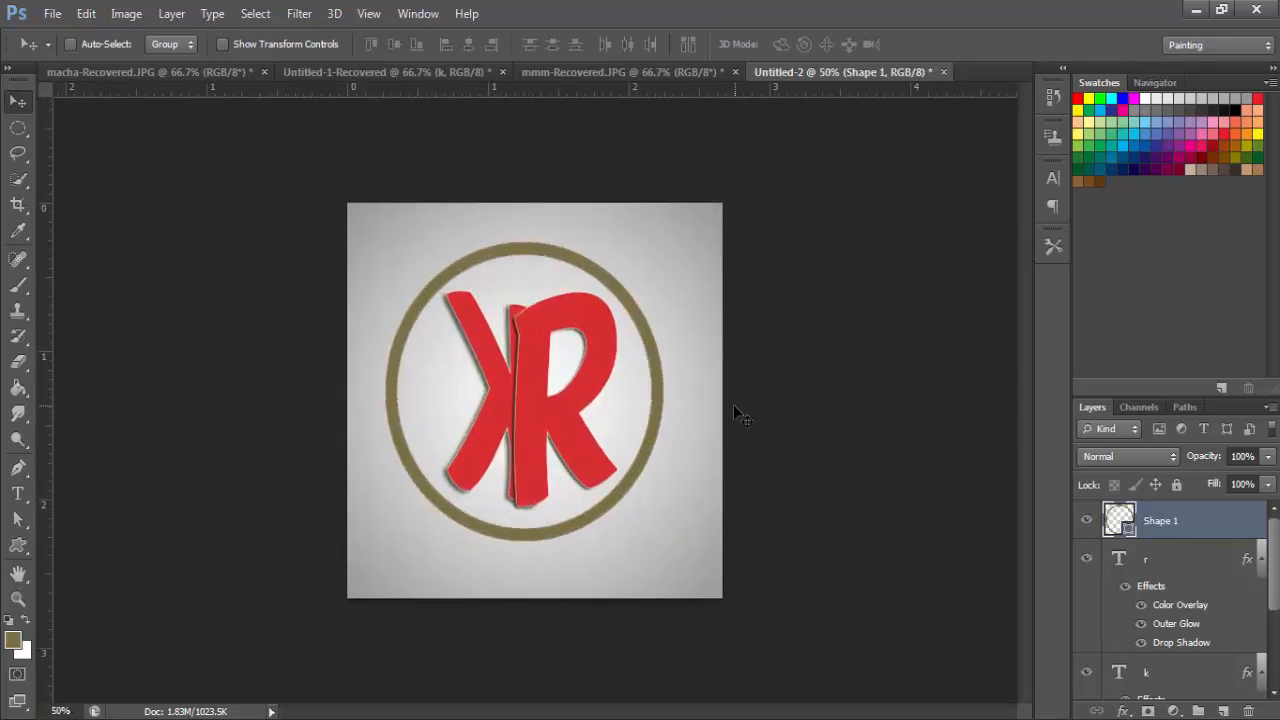
left_click(1186, 566, "ctrl")
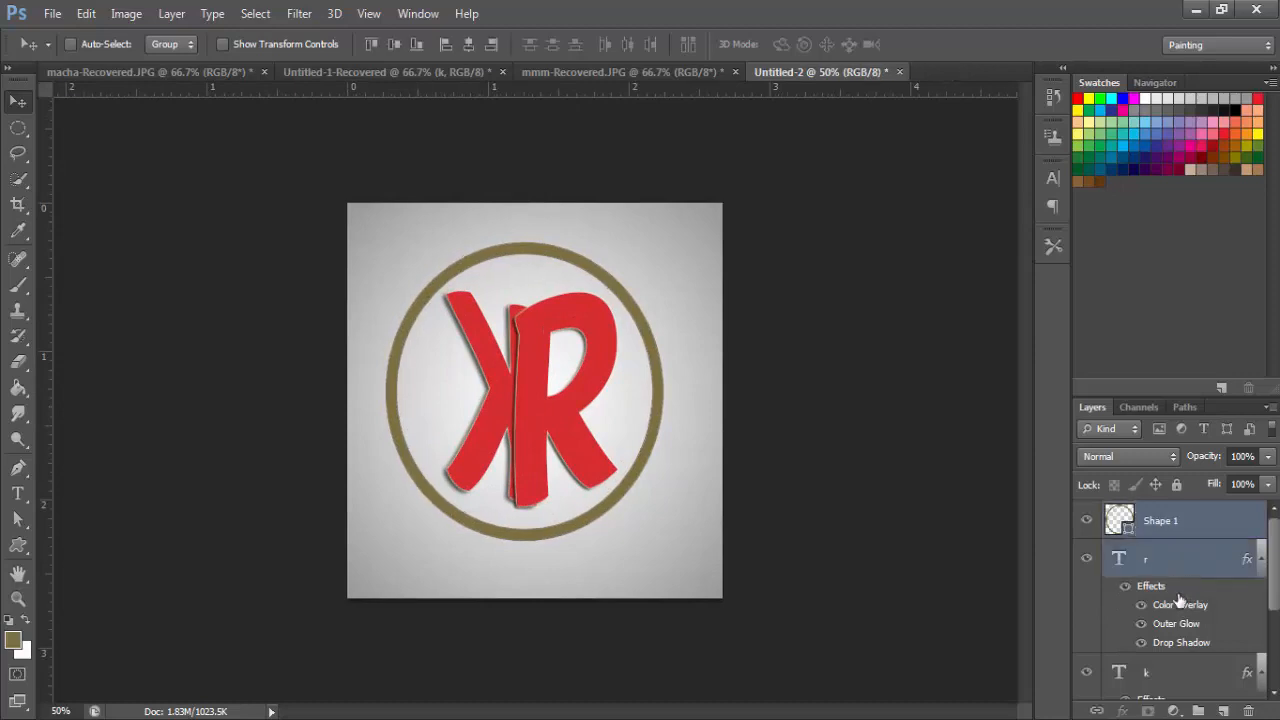
left_click(1185, 672, "ctrl")
scroll(1185, 665, "down", 3)
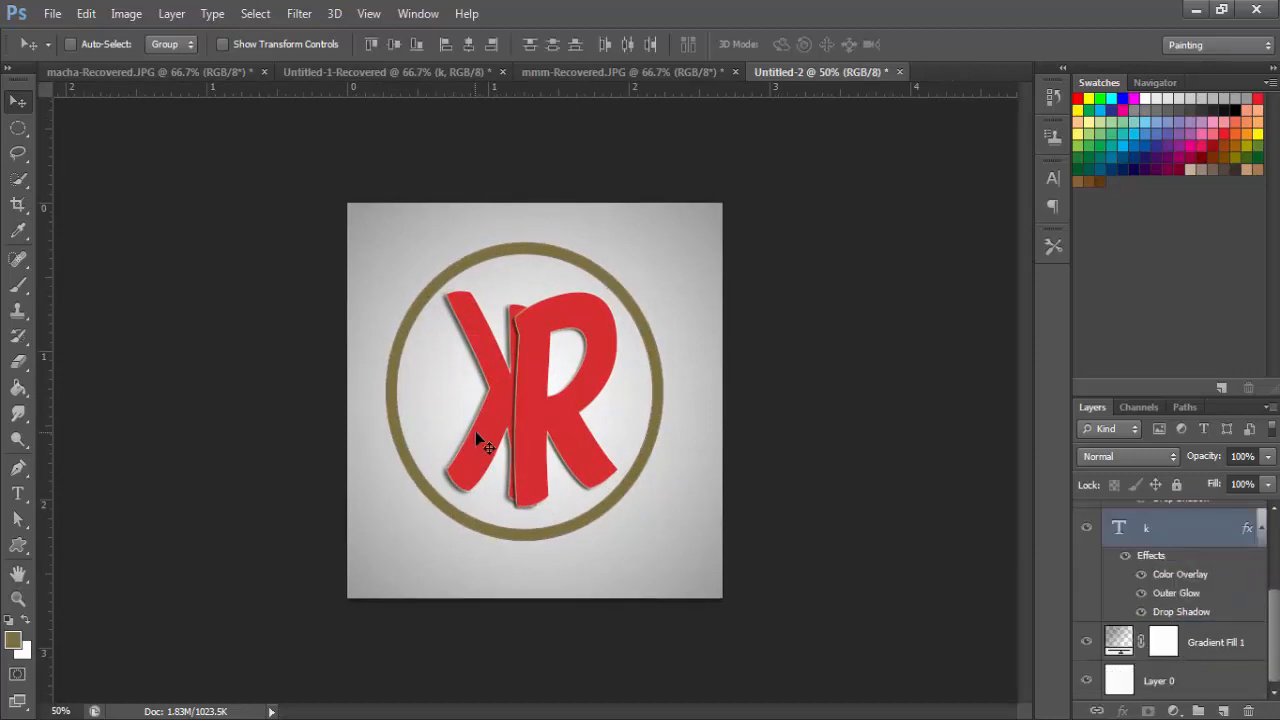
mouse_move(476, 433)
left_mouse_down()
mouse_move(502, 453)
mouse_move(489, 447)
left_mouse_up()
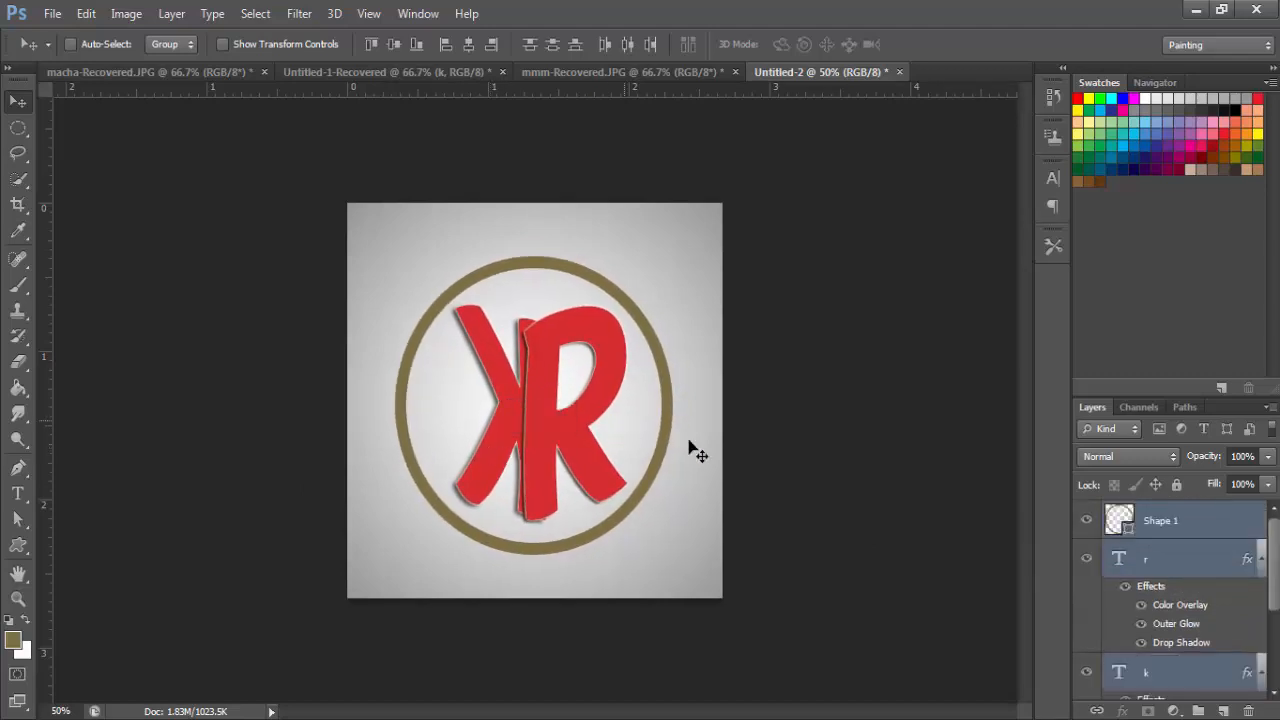
Select only the ring's Shape 1 layer and rasterize it
left_click(1183, 562)
left_click(1182, 526)
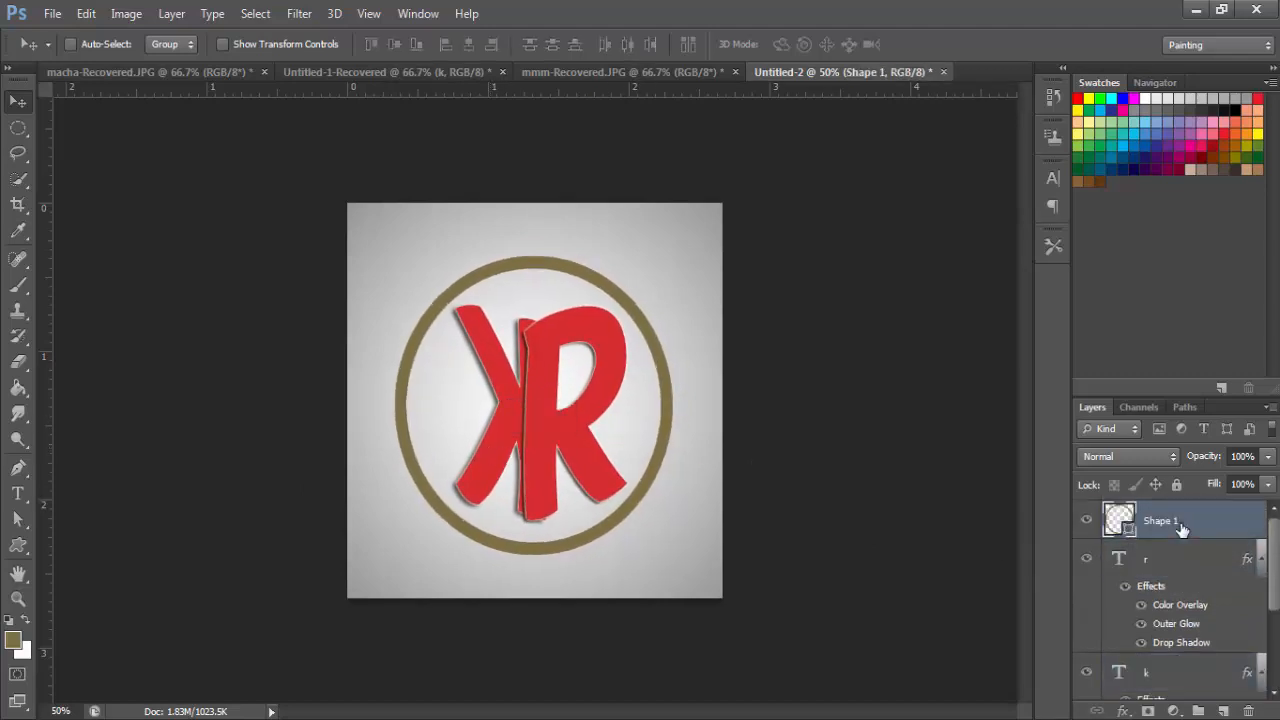
right_click(1181, 527)
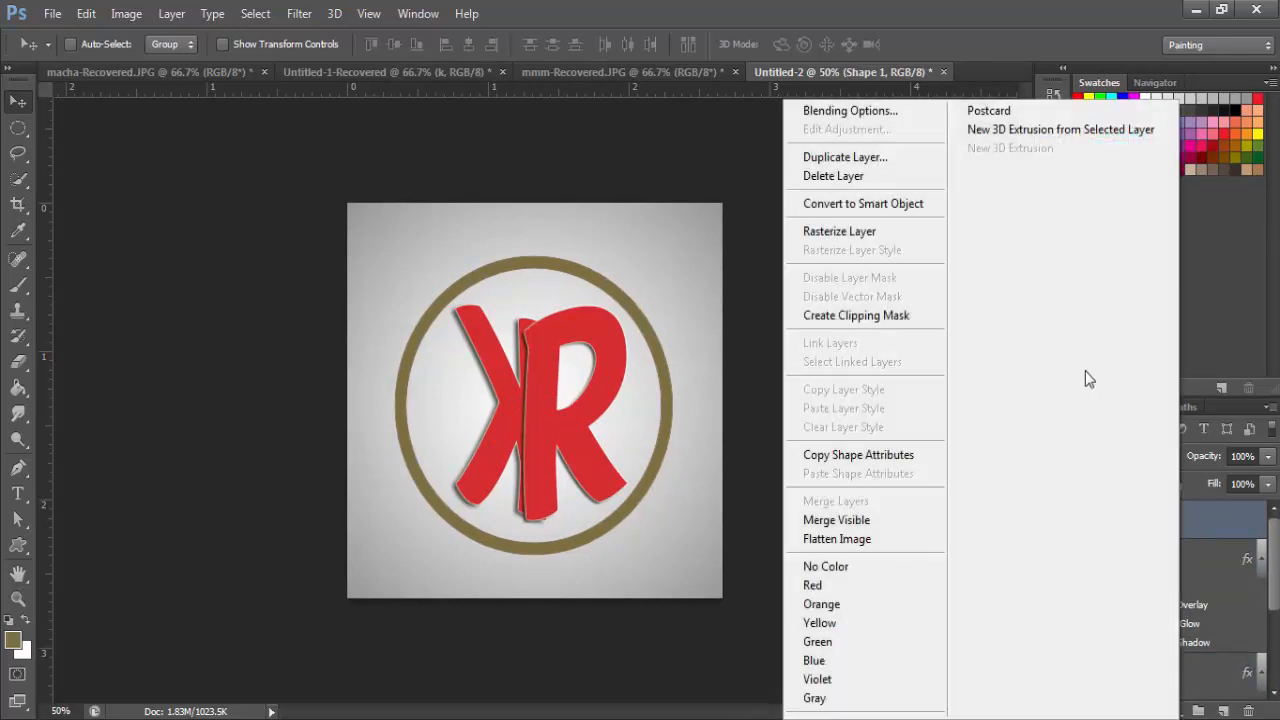
left_click(830, 231)
Open the ring layer's blending options and add a Bevel & Emboss effect with its default Inner Bevel settings
right_click(1203, 522)
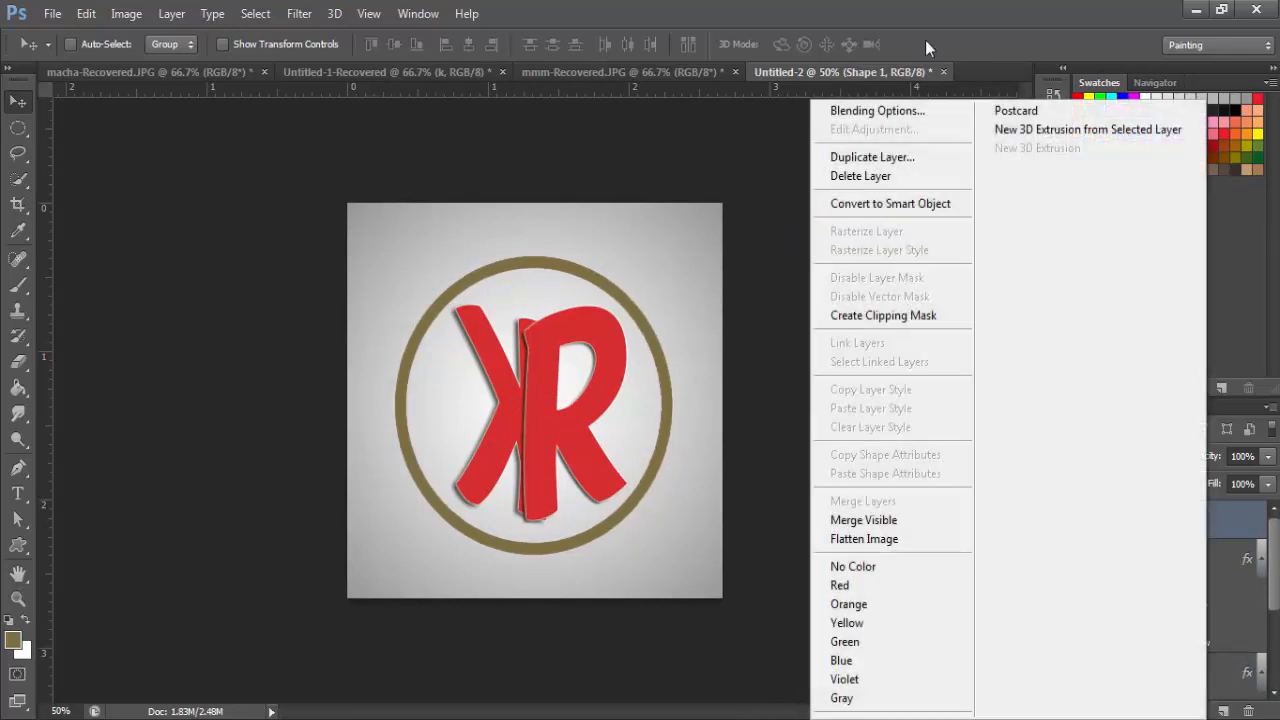
left_click(907, 106)
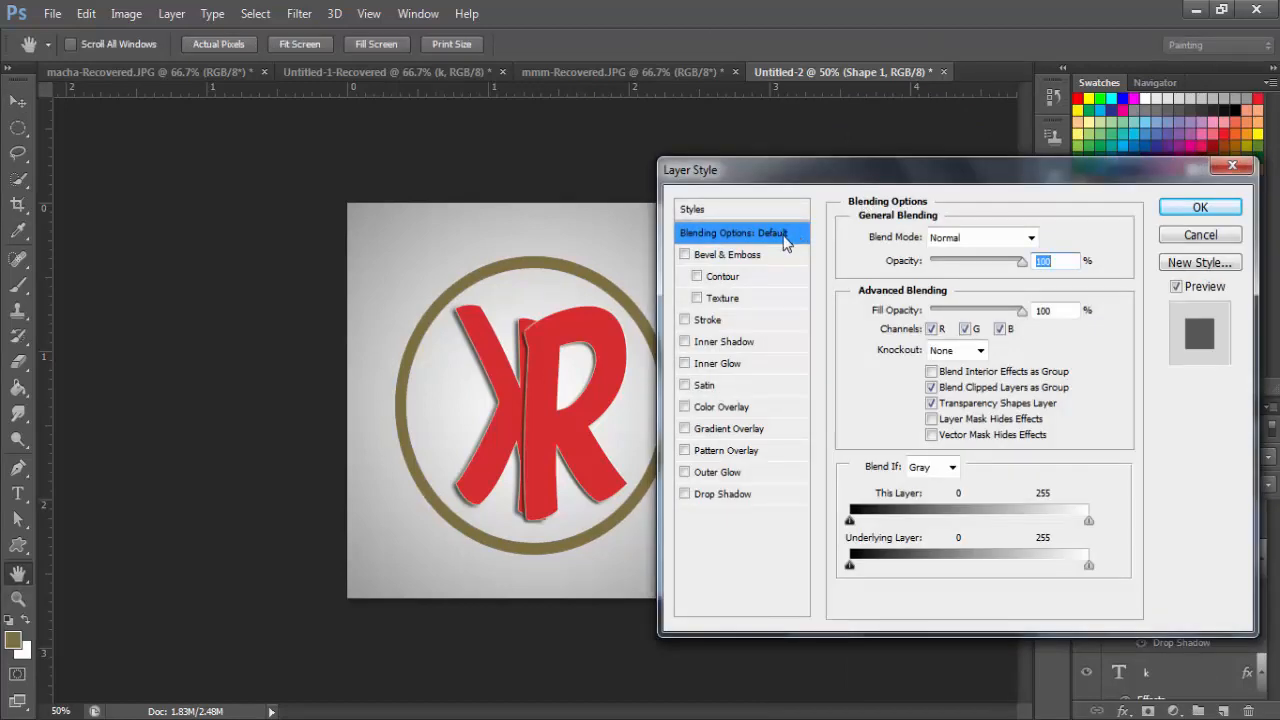
left_click(729, 256)
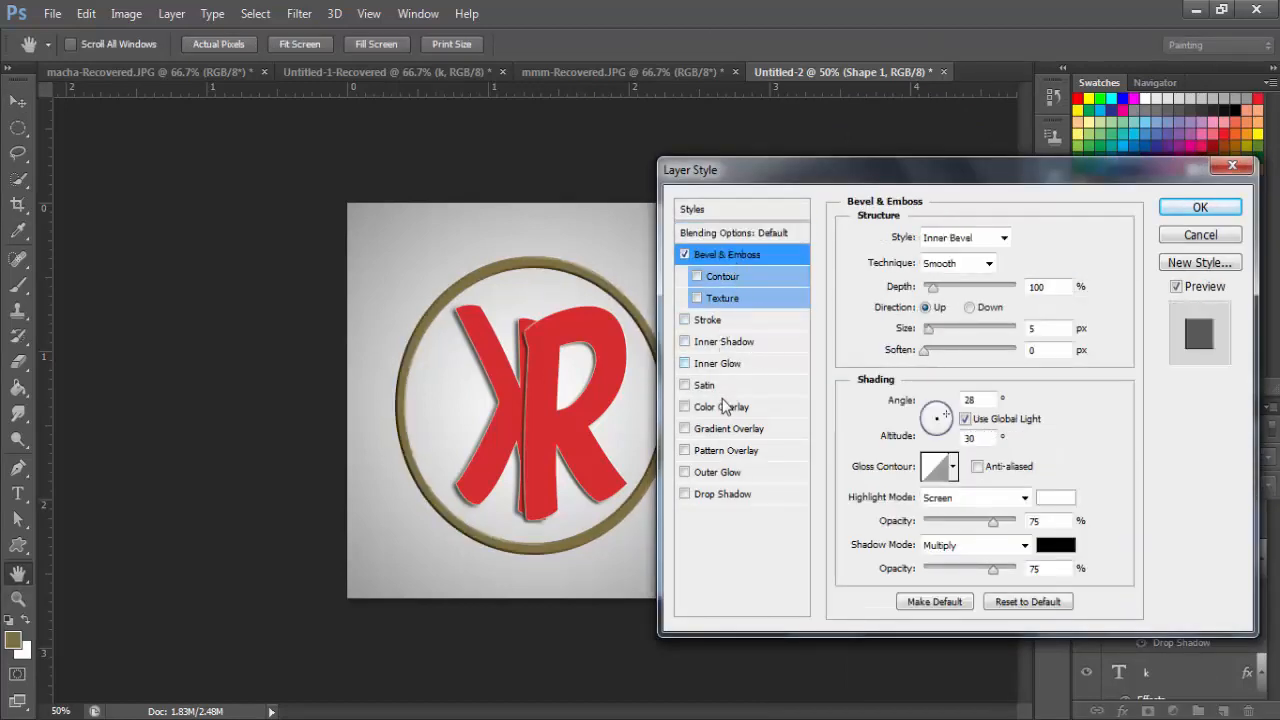
Add a Gradient Overlay to the ring, try several preset gradients and open the Violet, Orange preset for editing
left_click(740, 430)
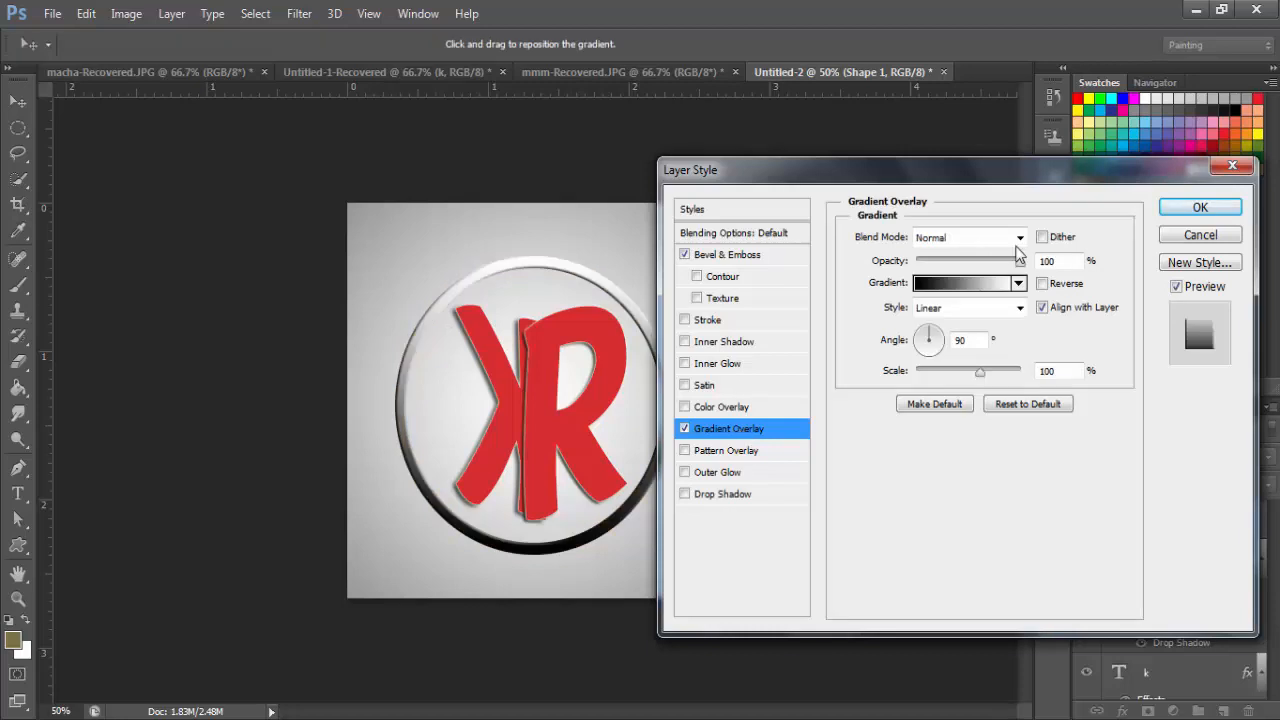
left_click(1018, 284)
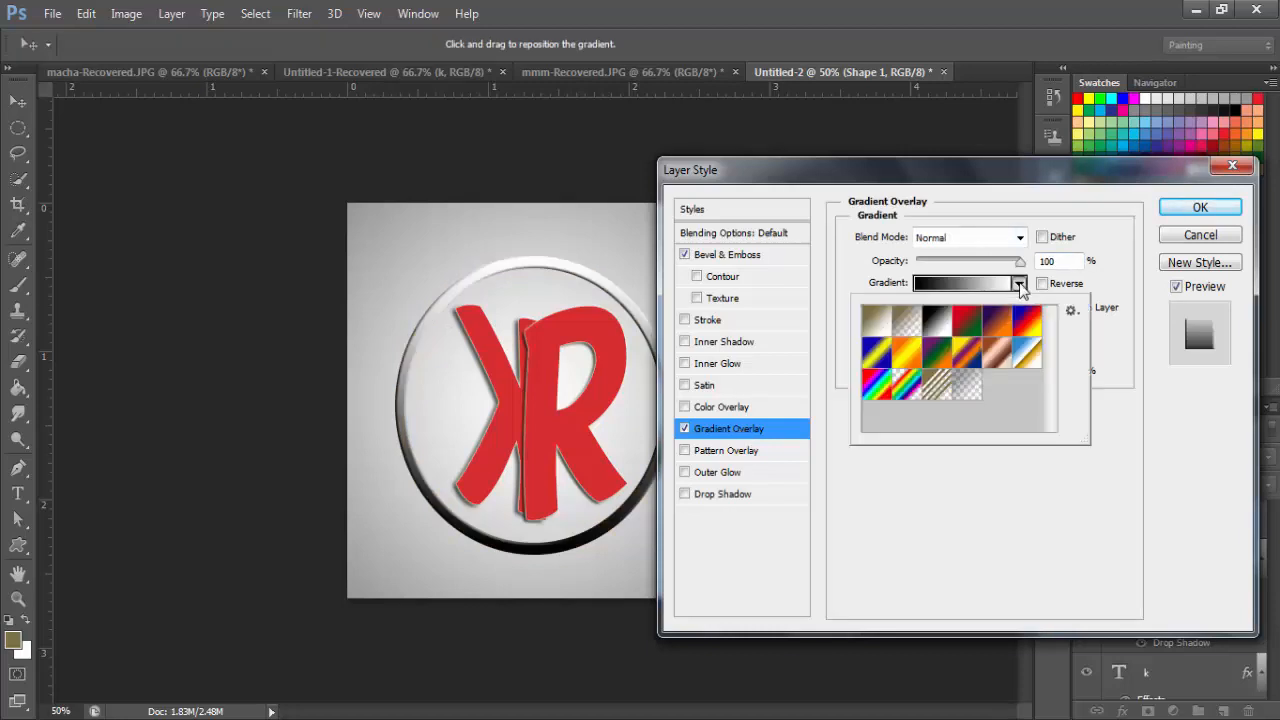
left_click(969, 328)
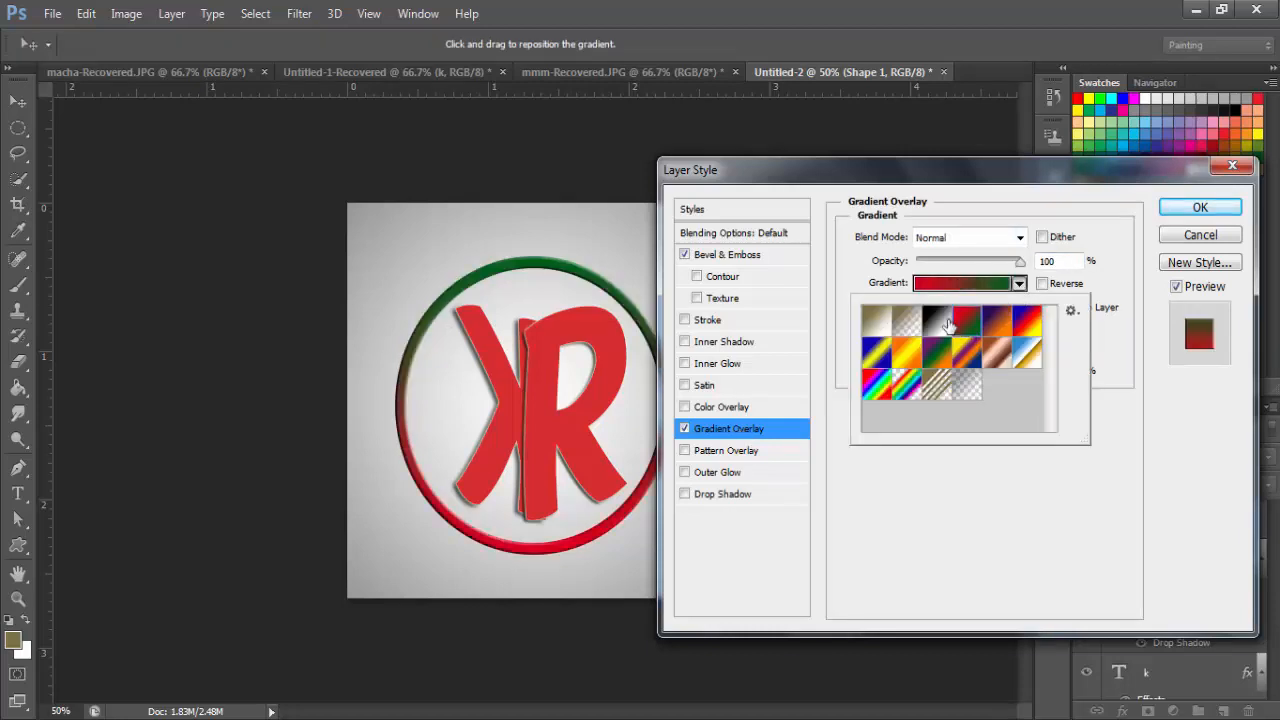
left_click(936, 322)
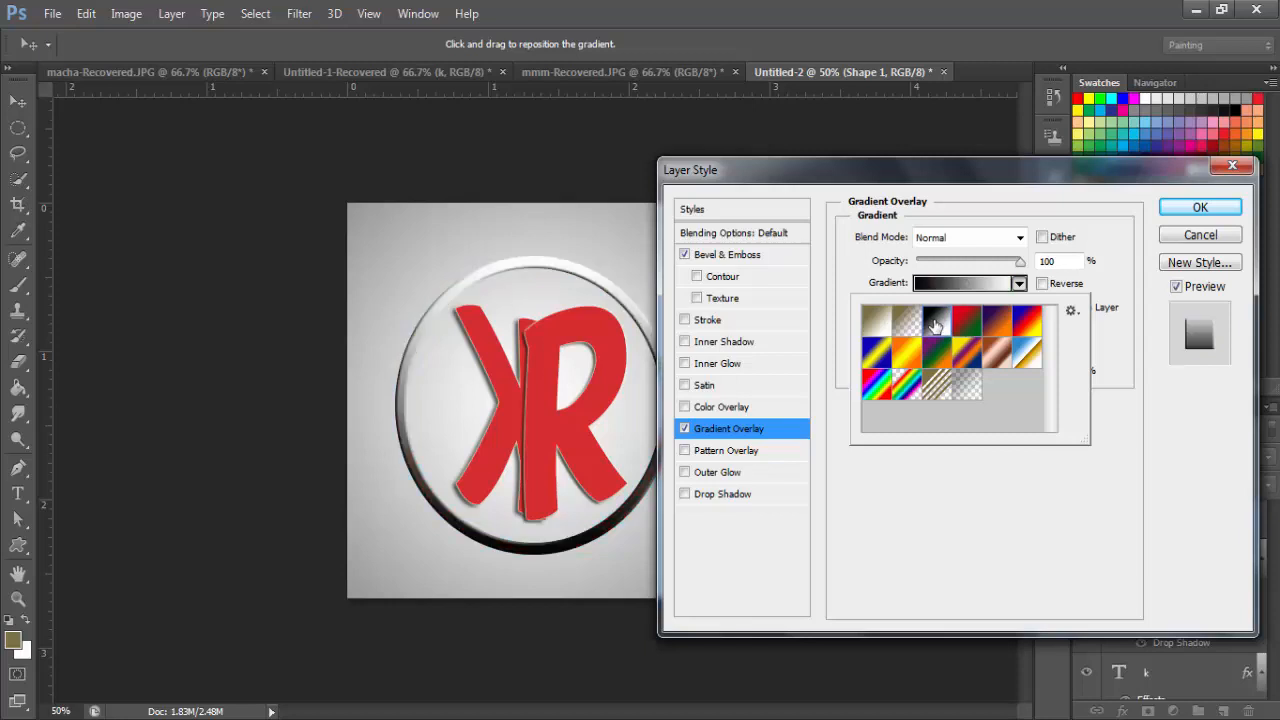
left_click(997, 321)
left_click(1024, 324)
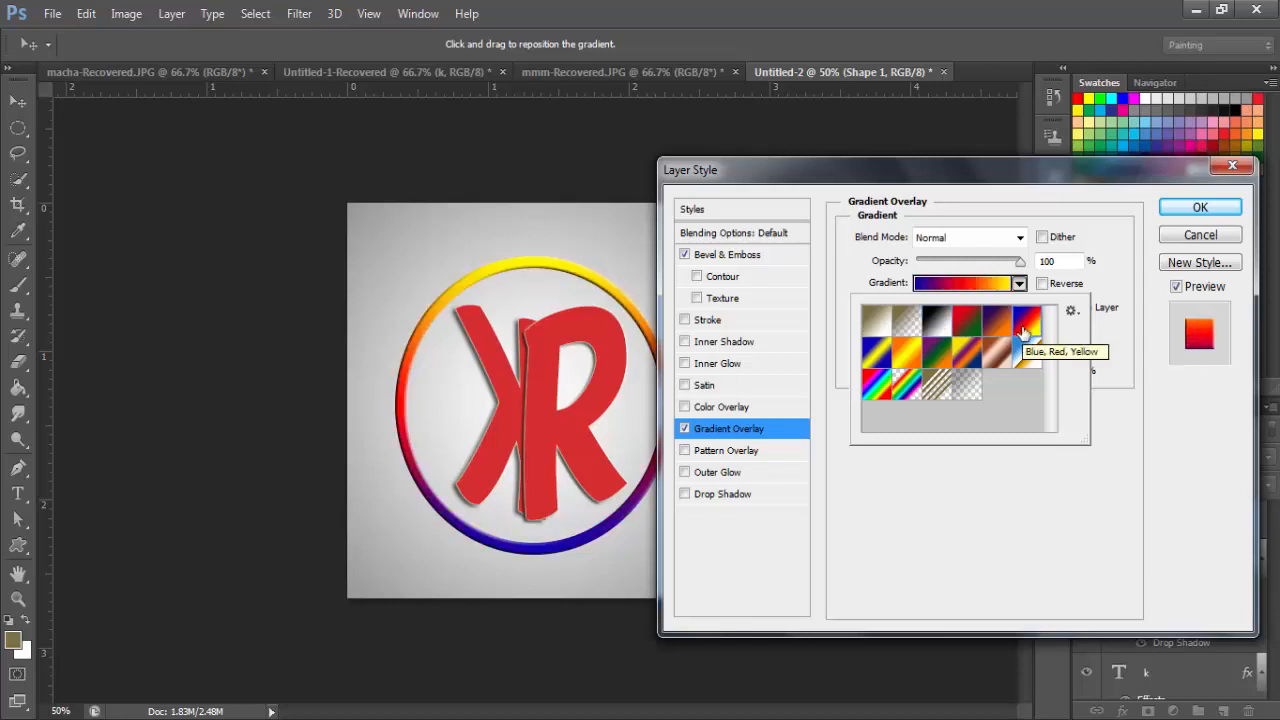
left_click(1020, 284)
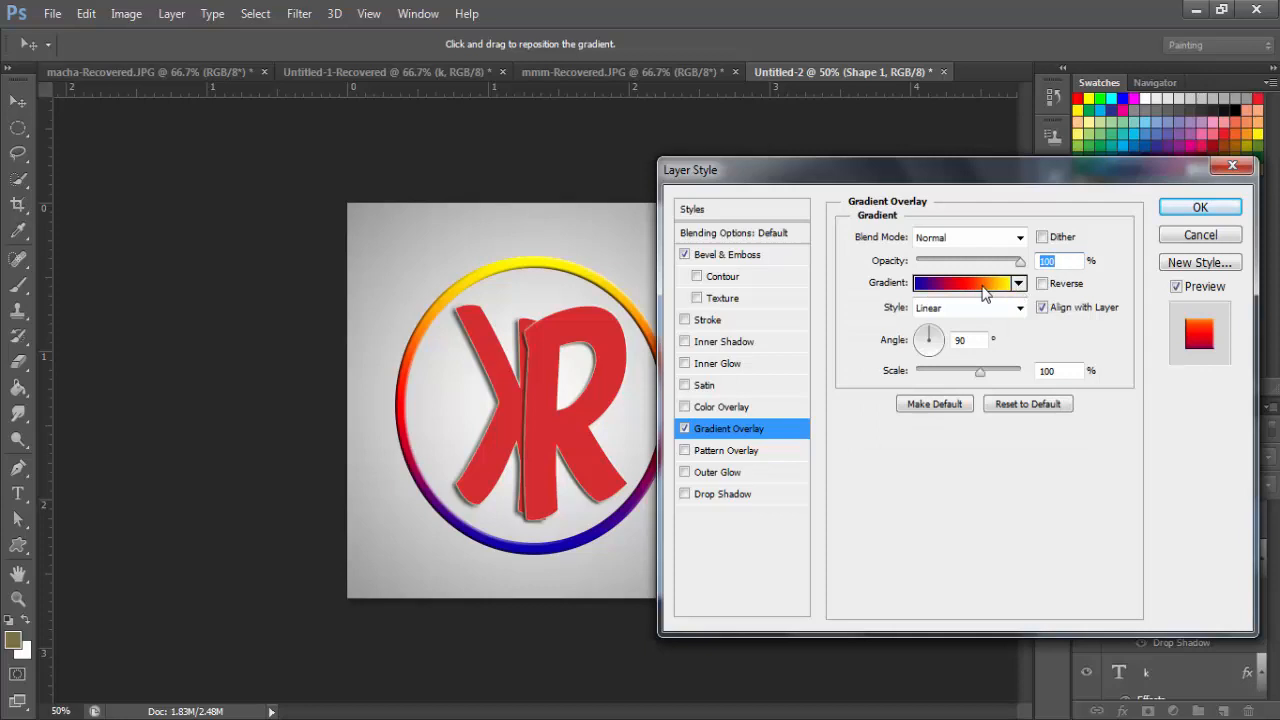
left_click(983, 286)
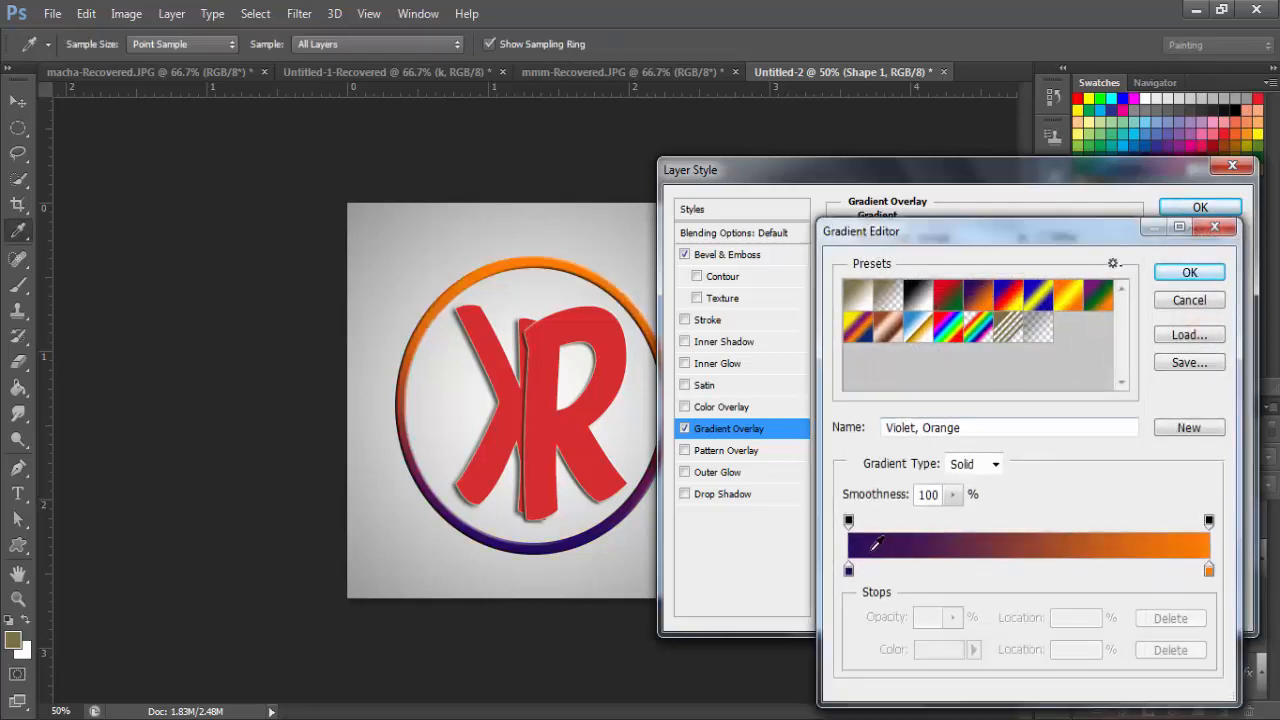
Change the gradient's violet start stop to bright purple #5e03eb
left_click(849, 570)
double_click(849, 570)
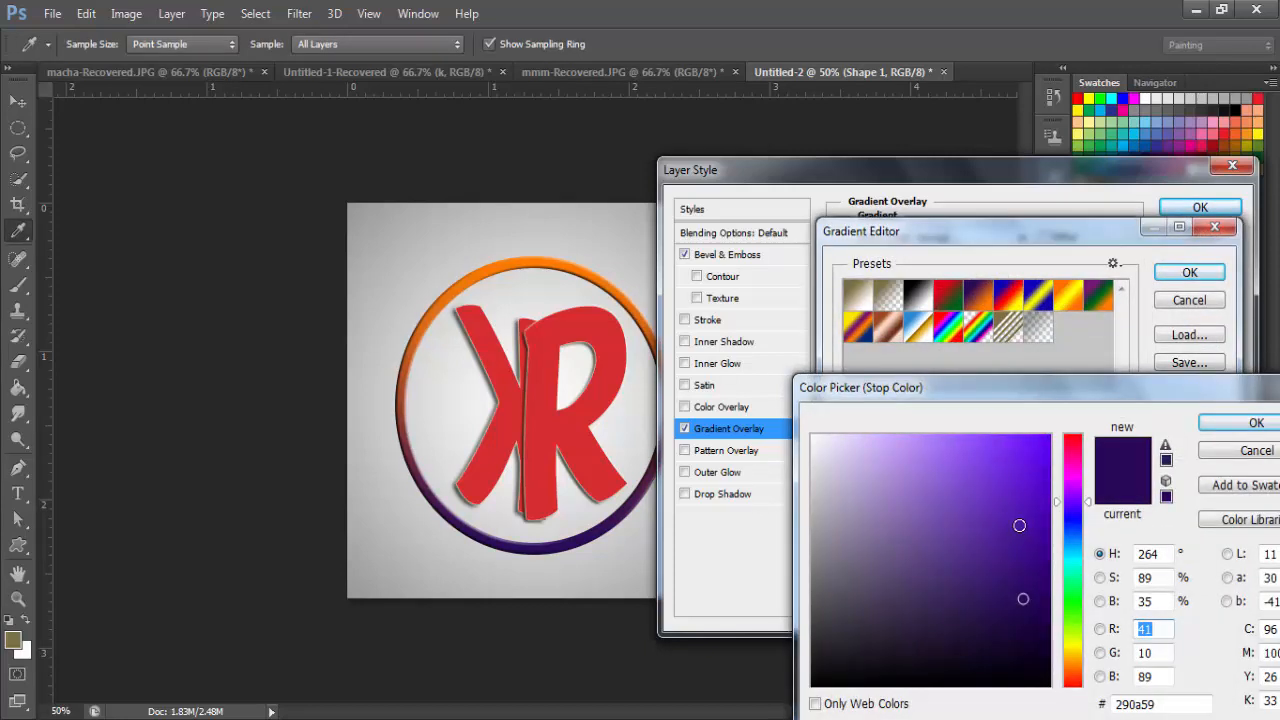
left_click(1047, 454)
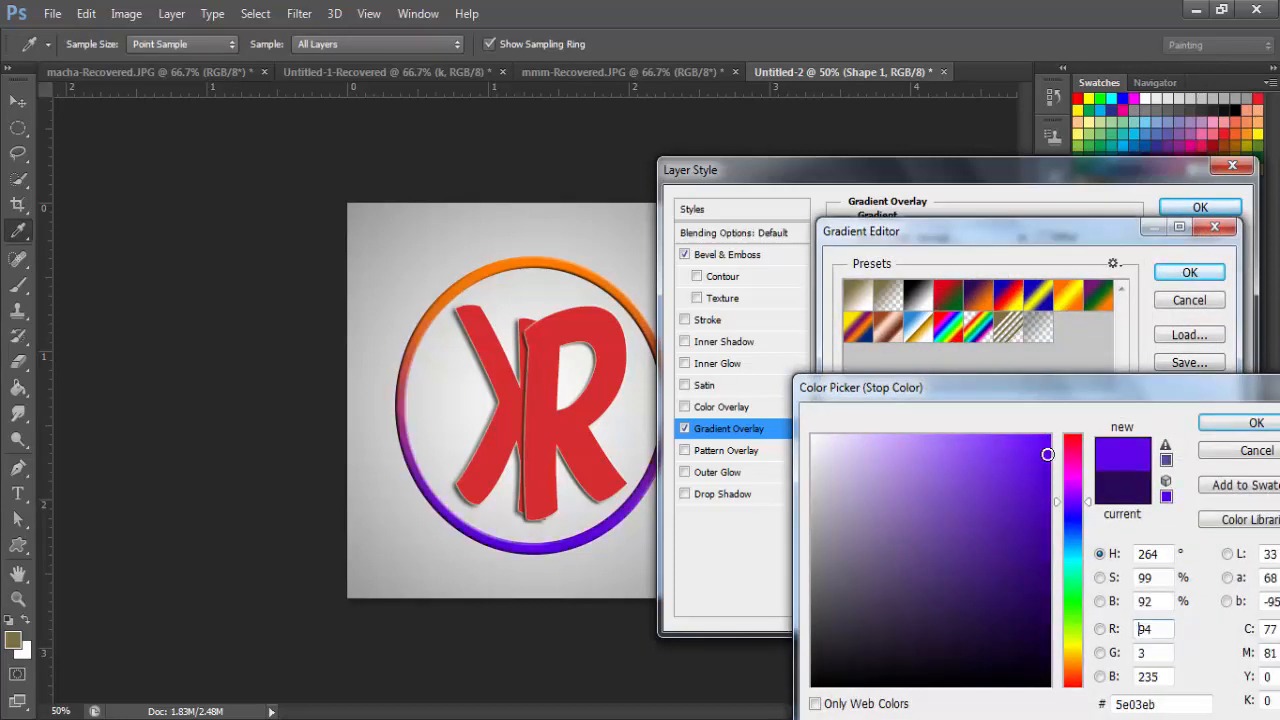
left_click(1250, 422)
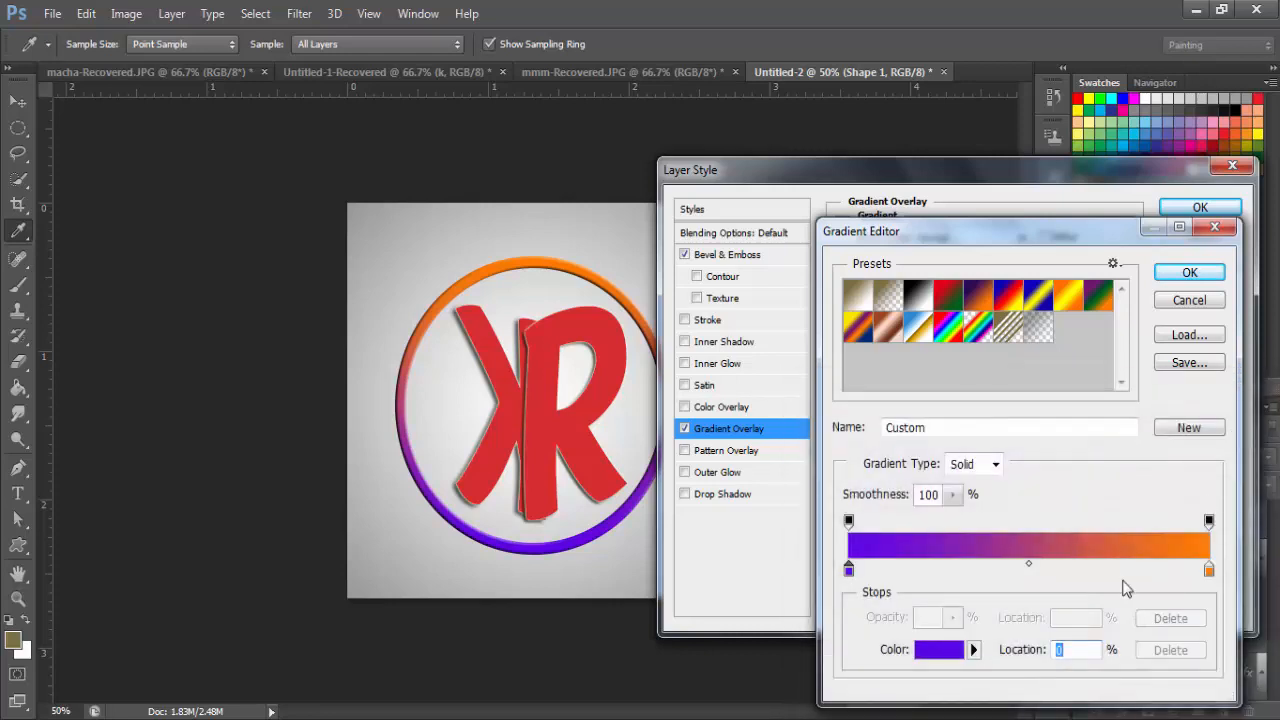
Change the gradient's orange end stop to dark blue #1b38a6 and accept the custom gradient
double_click(1210, 572)
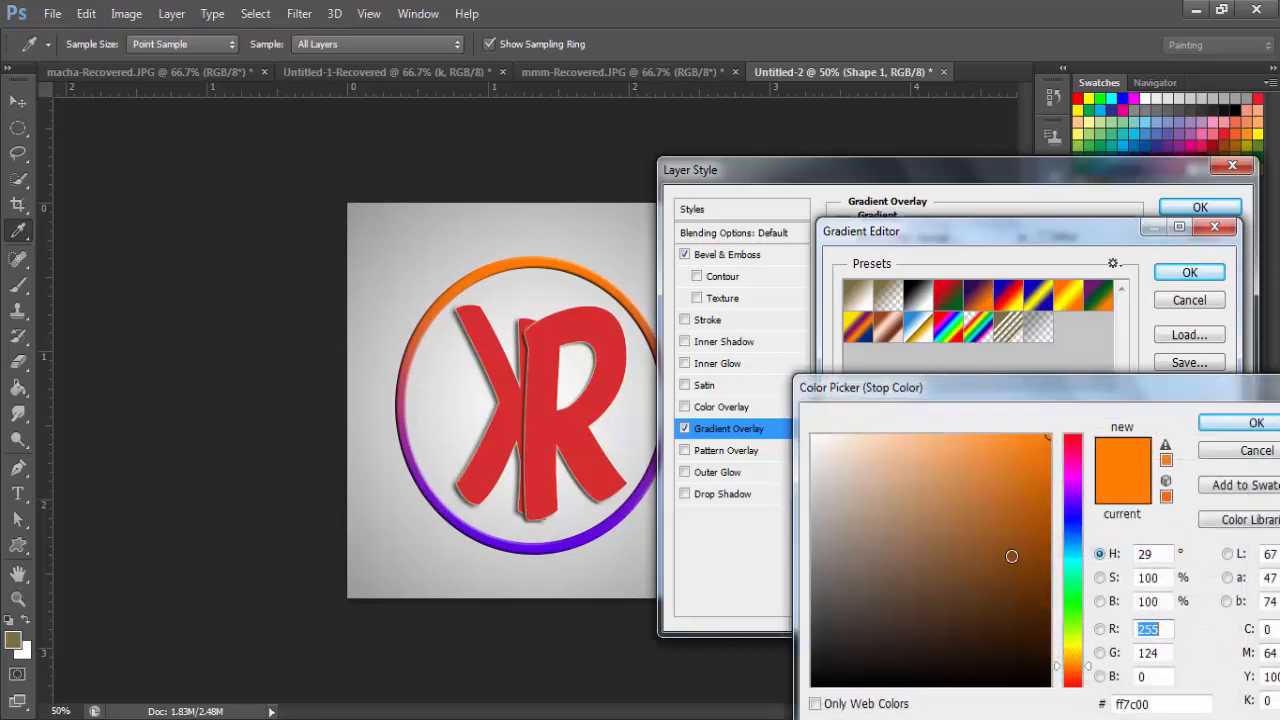
left_click(1072, 528)
left_click(998, 544)
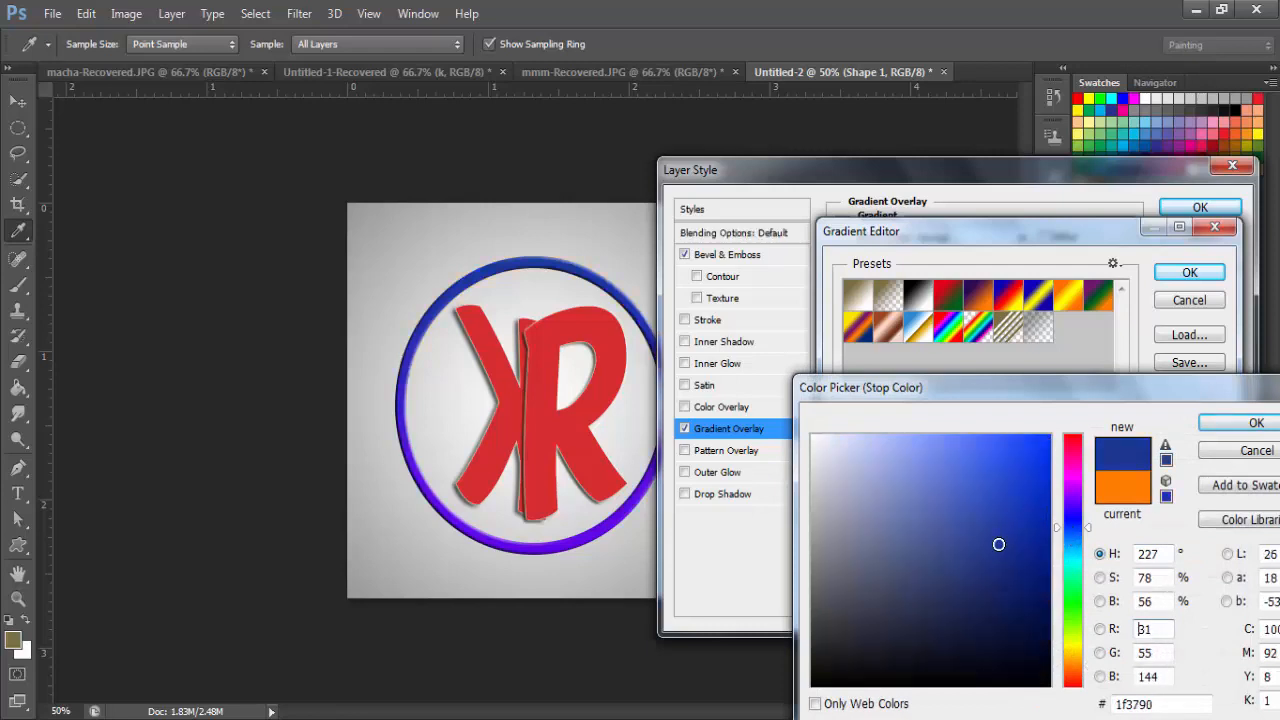
left_click(1012, 539)
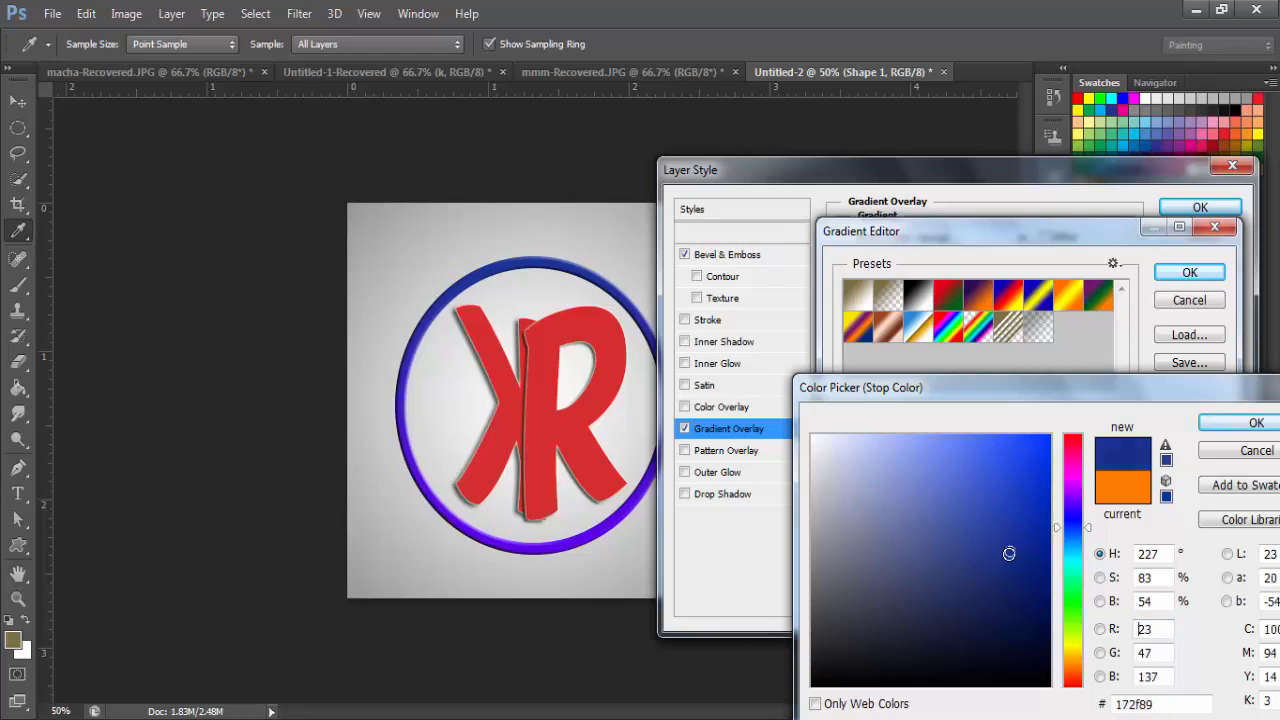
left_click(1009, 554)
left_click(1012, 522)
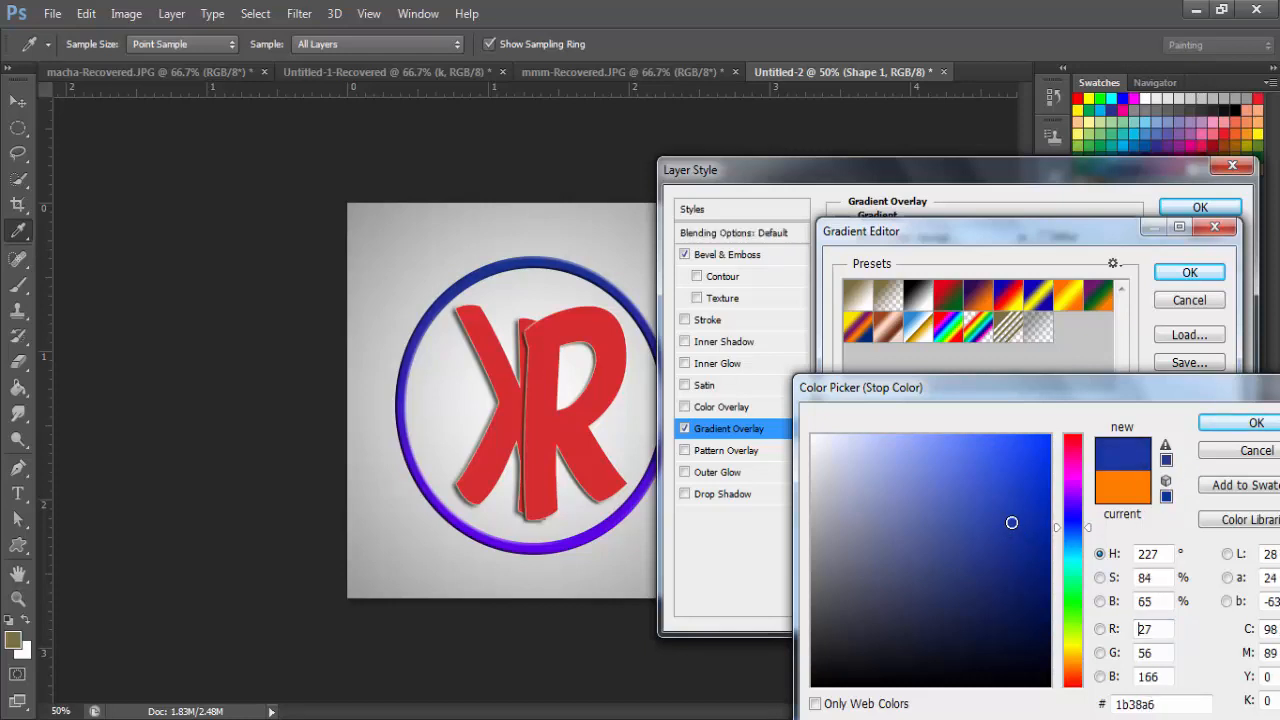
left_click(1250, 420)
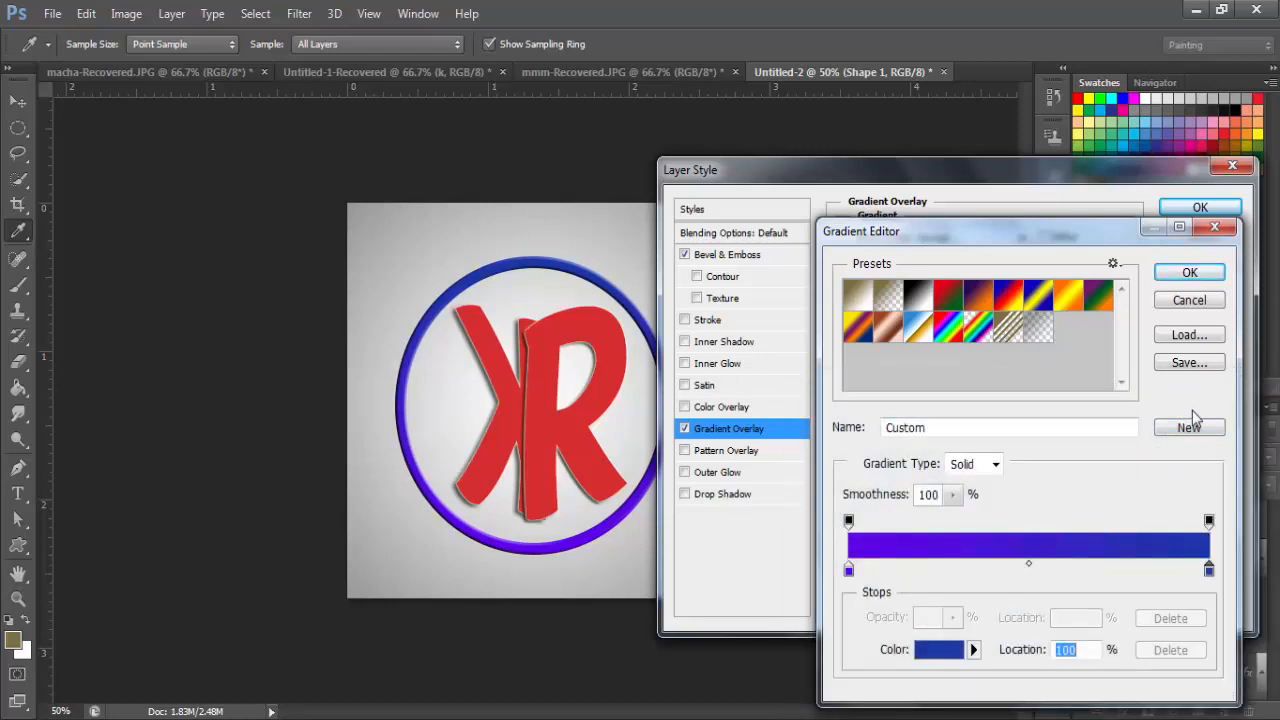
left_click(1190, 274)
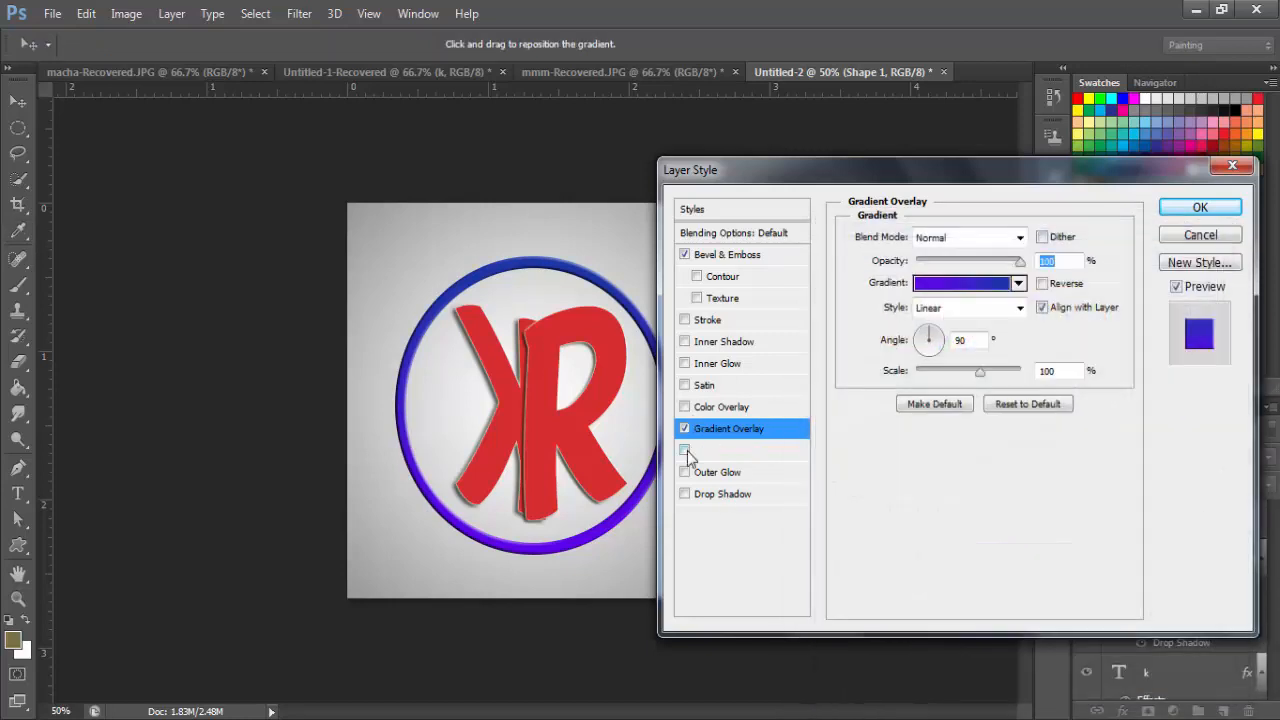
Enable Outer Glow and Drop Shadow on the ring with their default settings
left_click(713, 474)
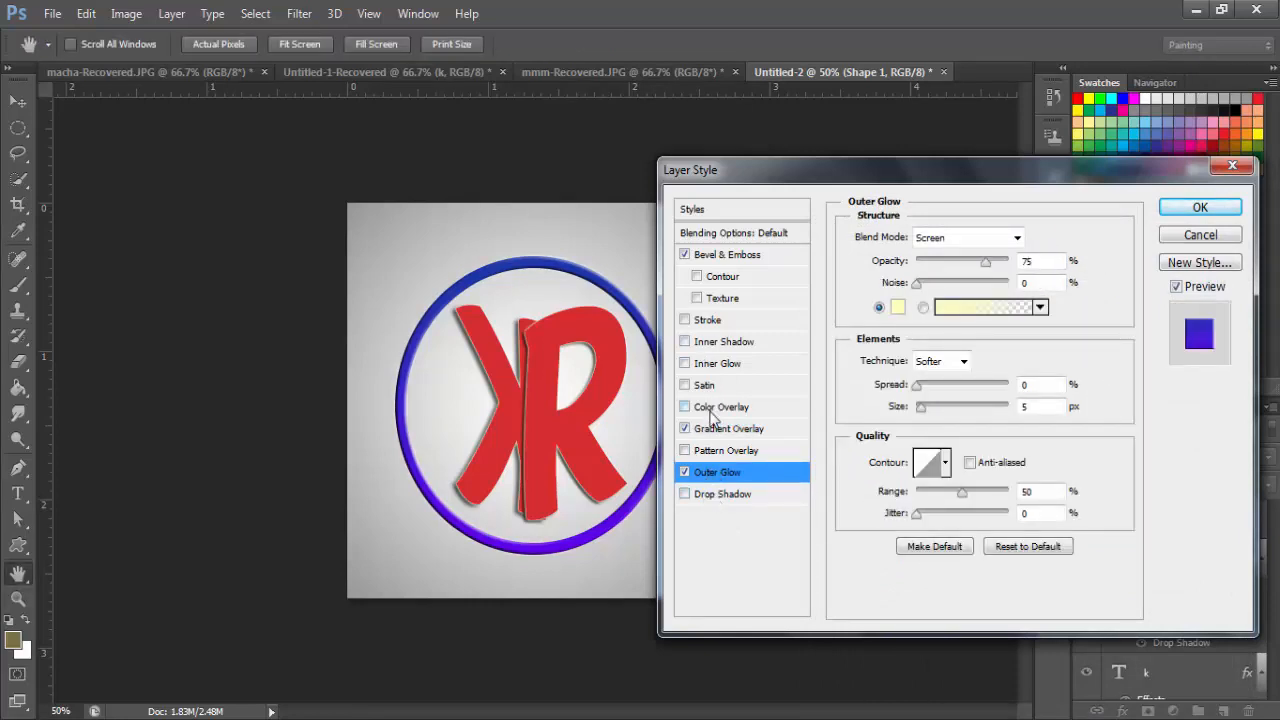
left_click(713, 496)
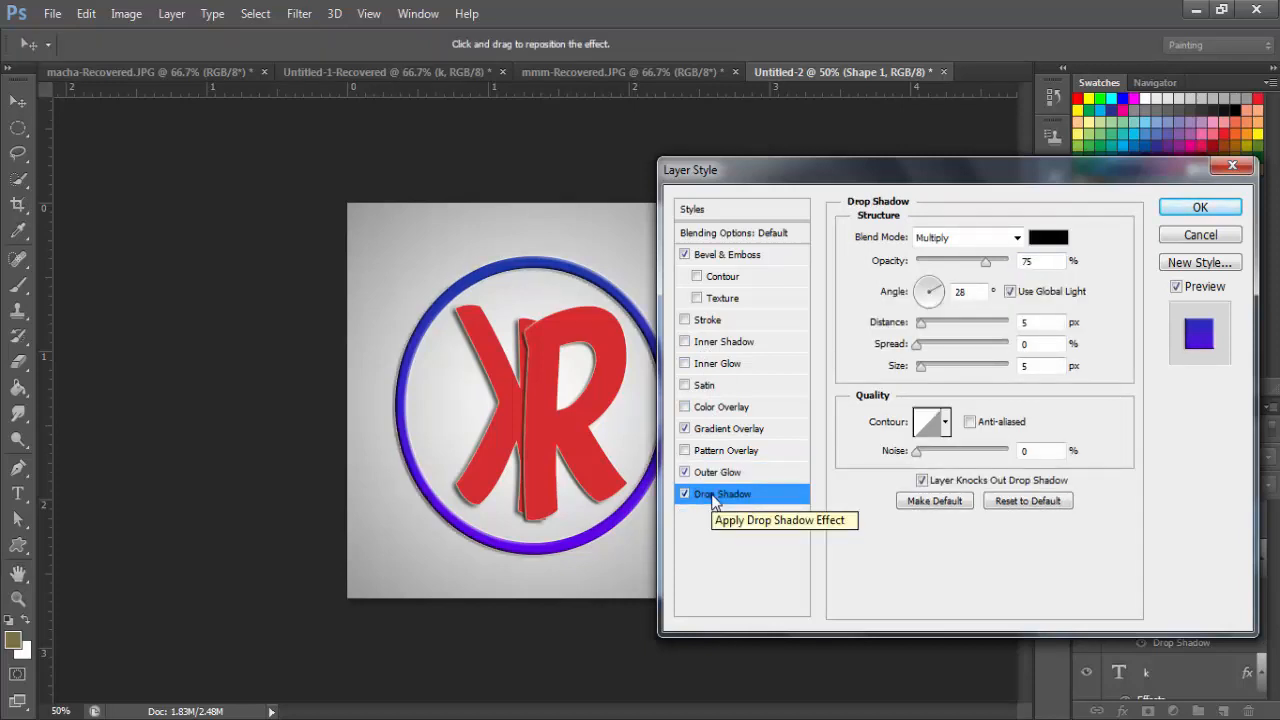
Add a 2 px outside stroke to the ring in the letters' sampled red #d62e2e and apply the layer style
left_click(714, 320)
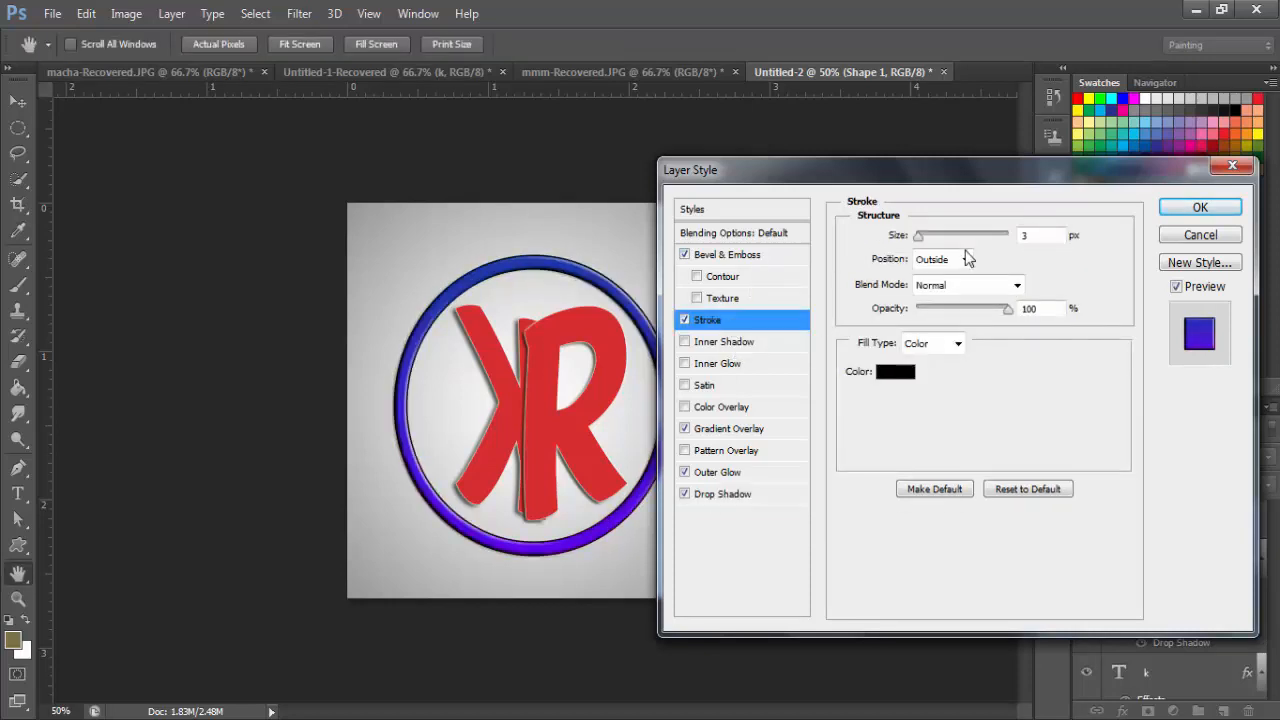
left_click(898, 373)
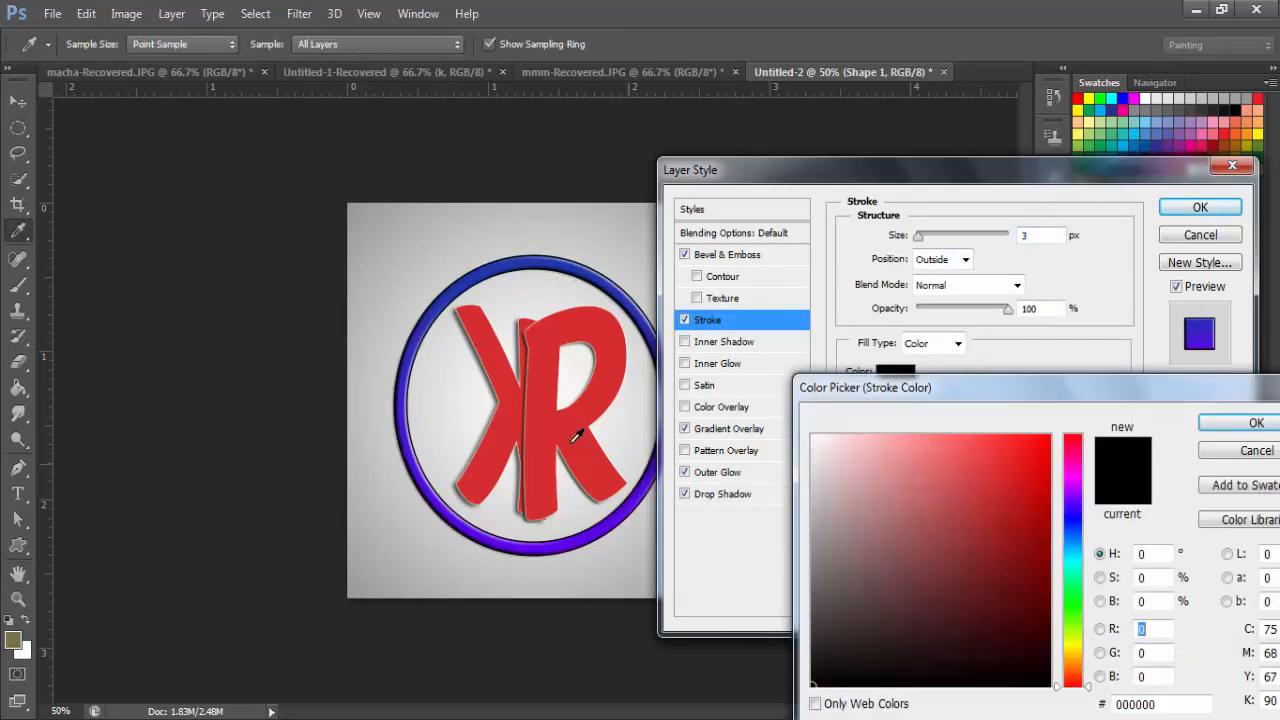
left_click(575, 438)
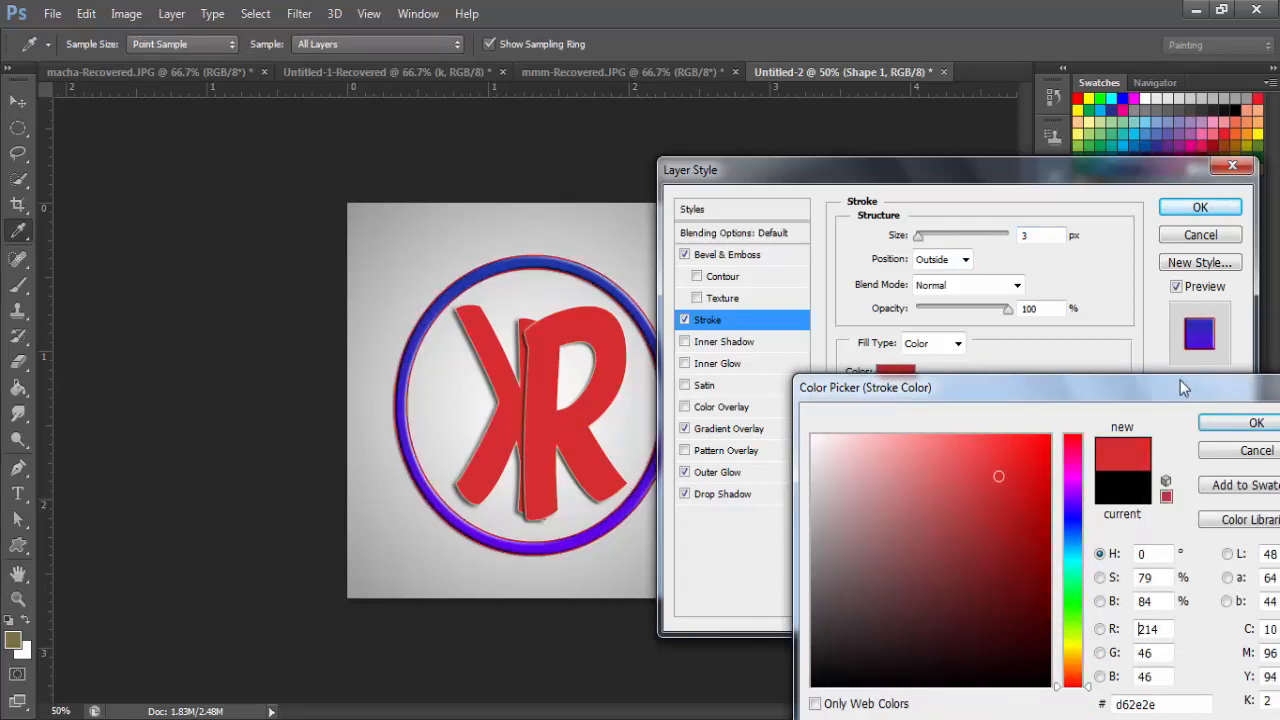
left_click(1255, 422)
left_click_drag(910, 229, 918, 237)
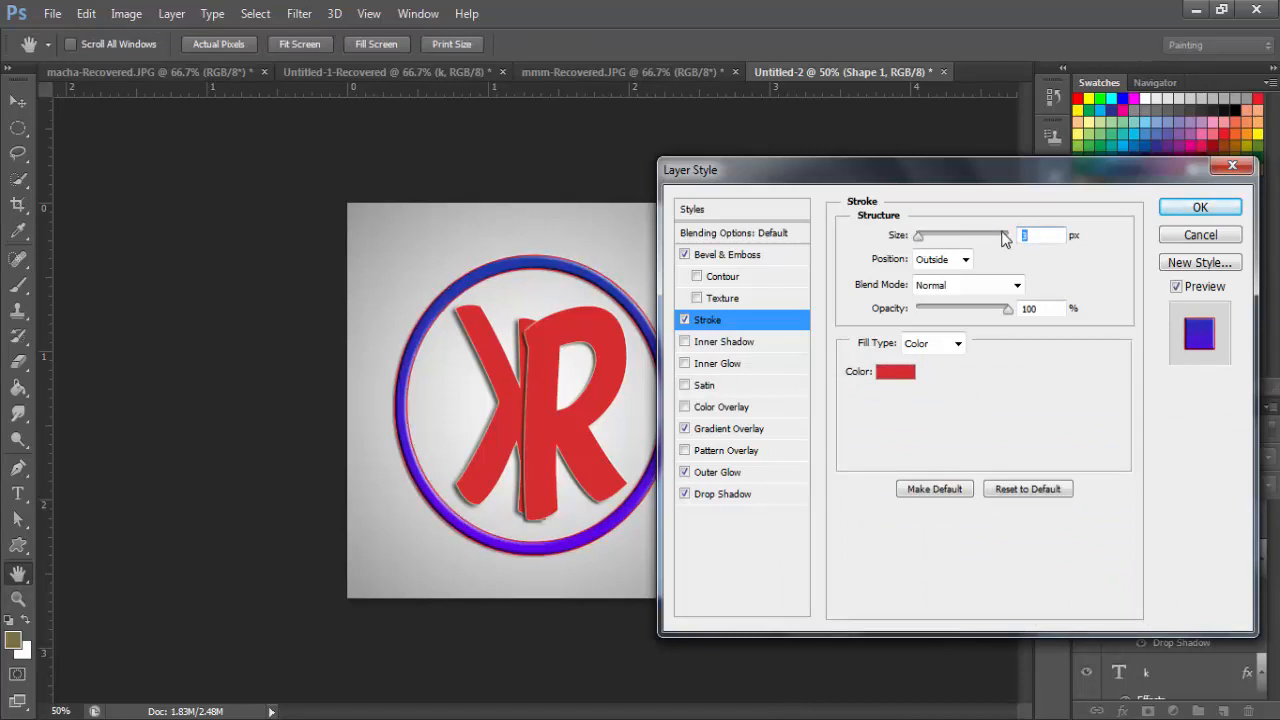
type("2")
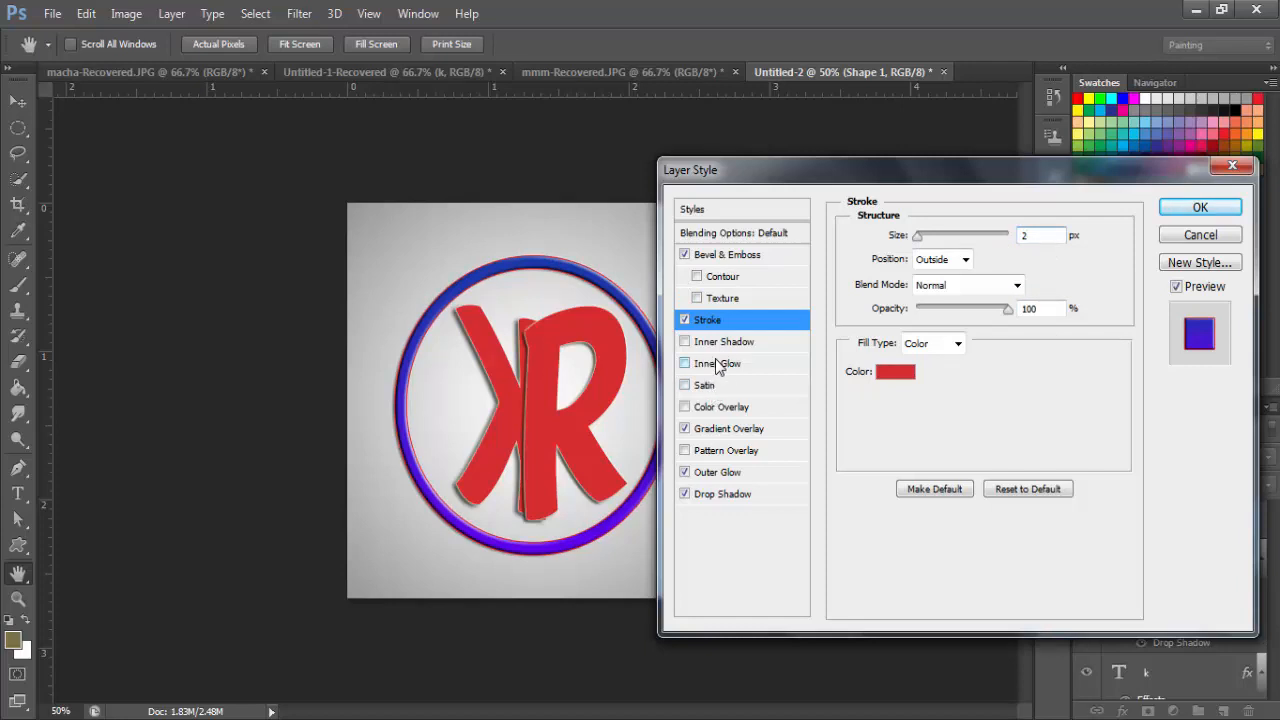
left_click(1200, 208)
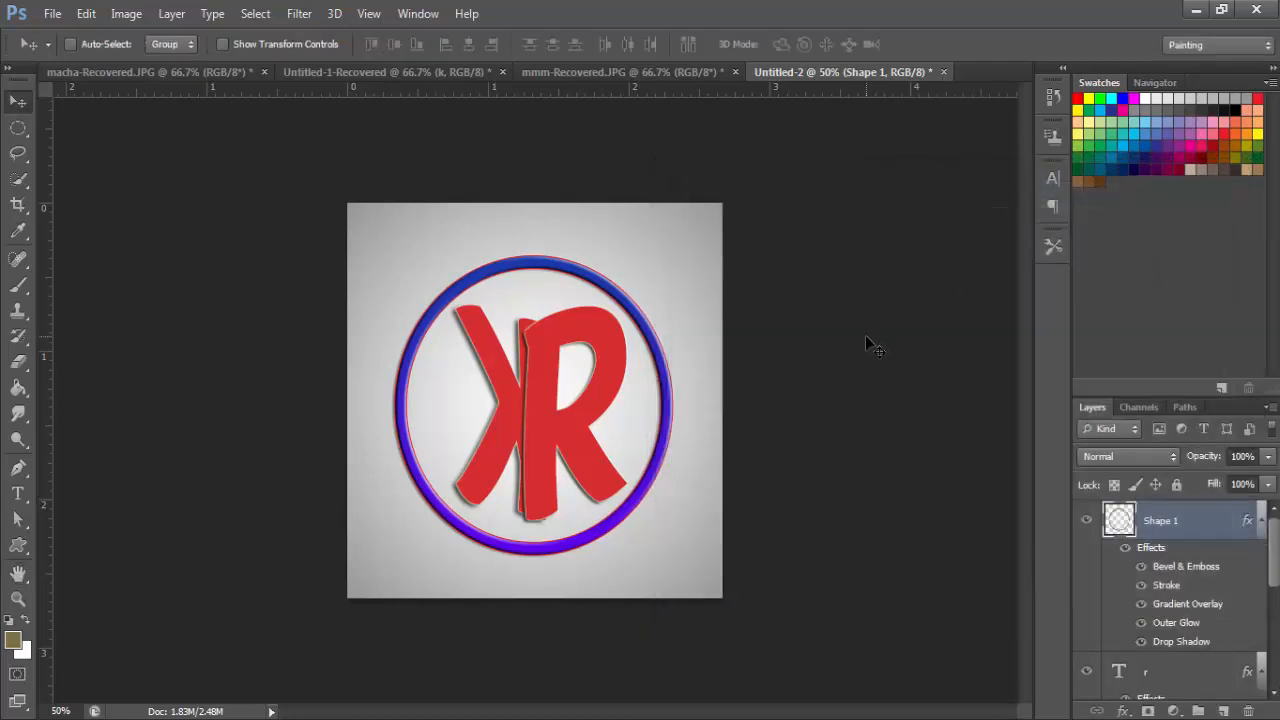
Examine the whole KR logo and its ring at several reduced view sizes to judge the overall look
key("ctrl+minus")
key("ctrl+minus")
key("ctrl+minus")
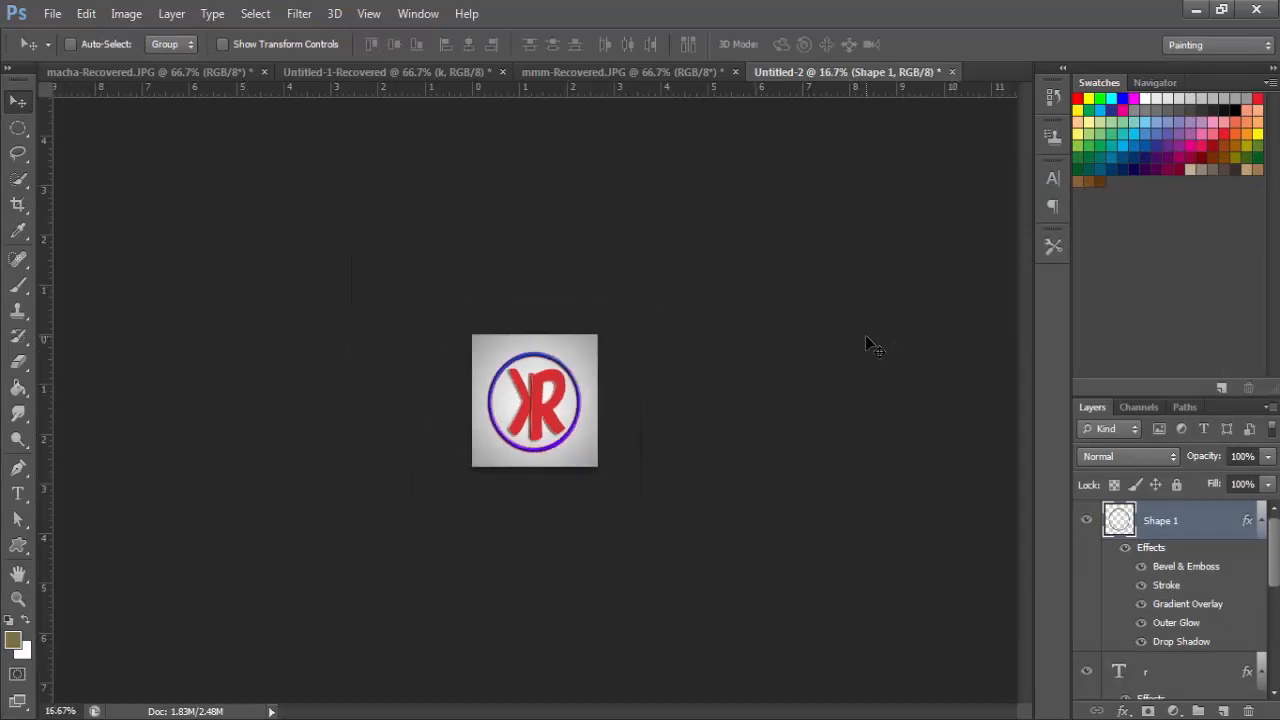
key("ctrl+plus")
key("ctrl+plus")
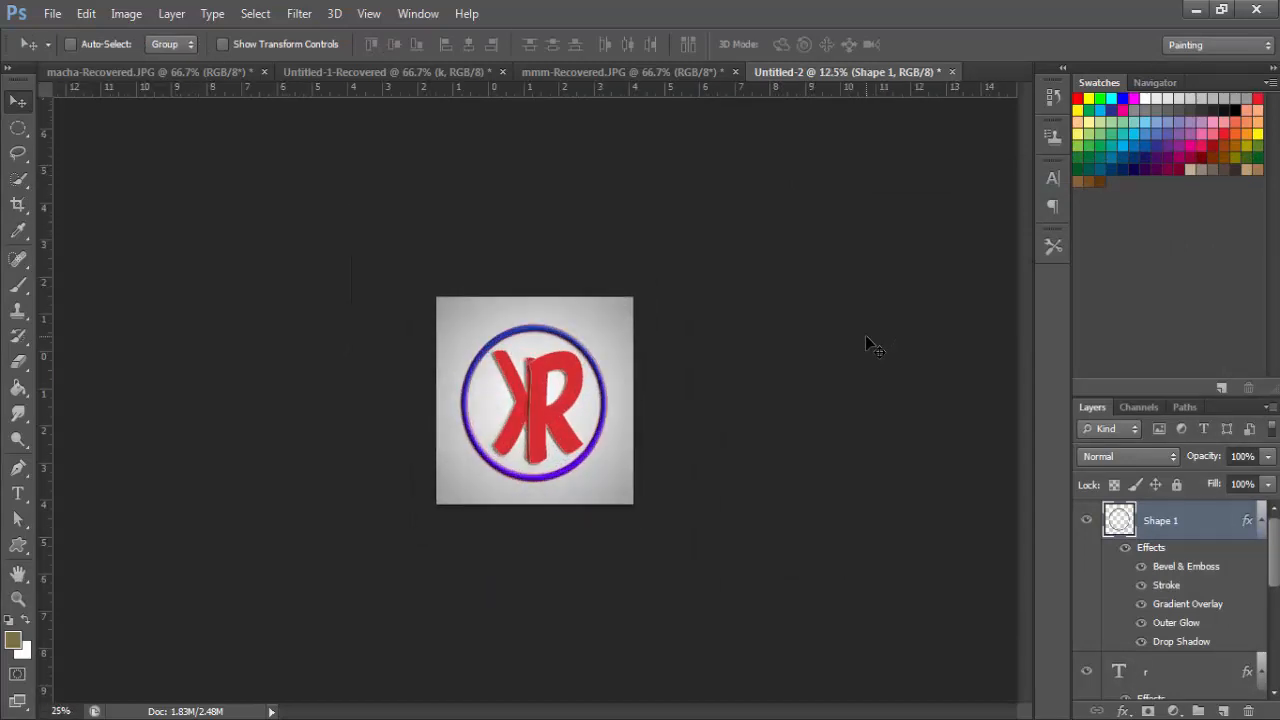
key("ctrl+plus")
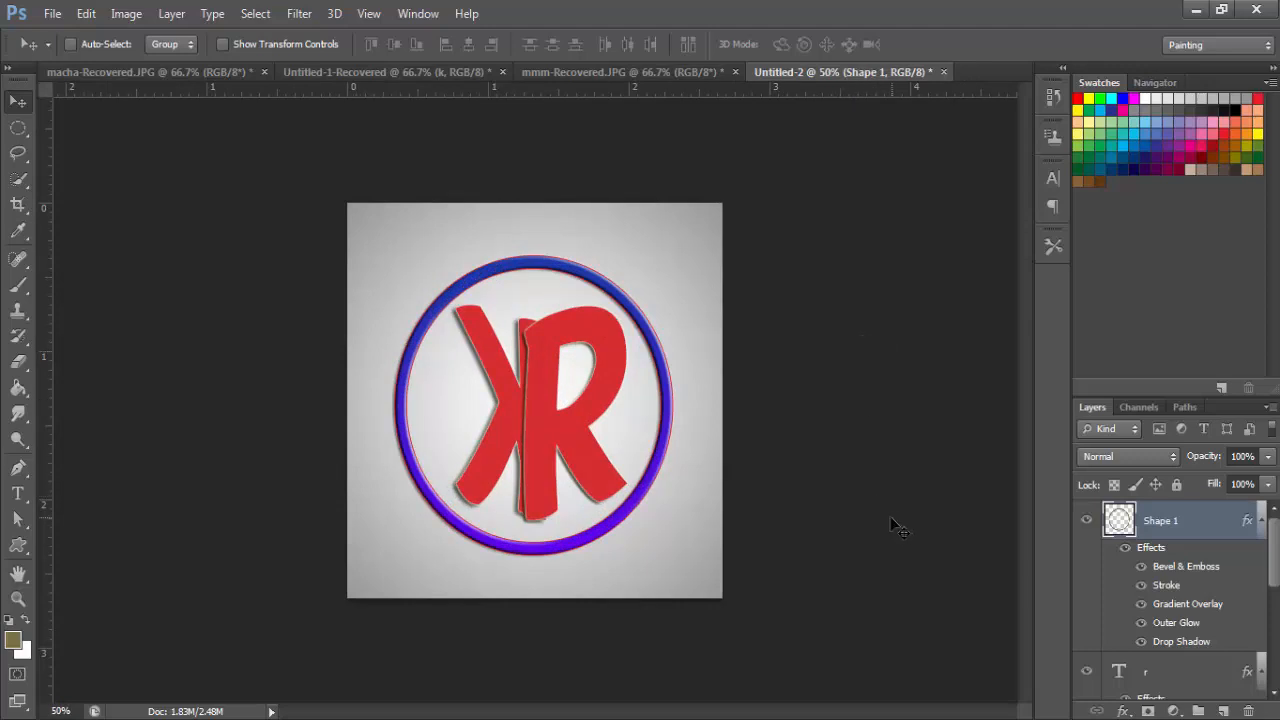
key("ctrl+minus")
key("ctrl+minus")
key("ctrl+minus")
key("ctrl+minus")
key("ctrl+minus")
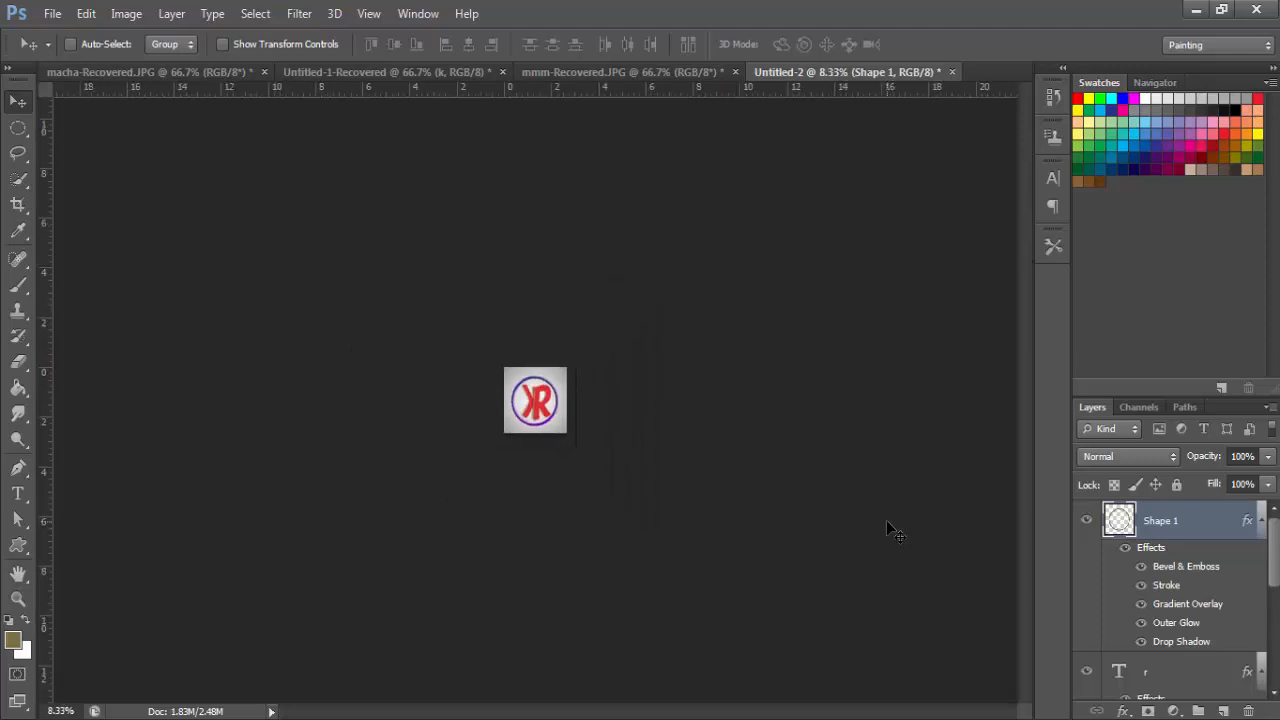
key("ctrl+plus")
key("ctrl+plus")
key("ctrl+plus")
key("ctrl+plus")
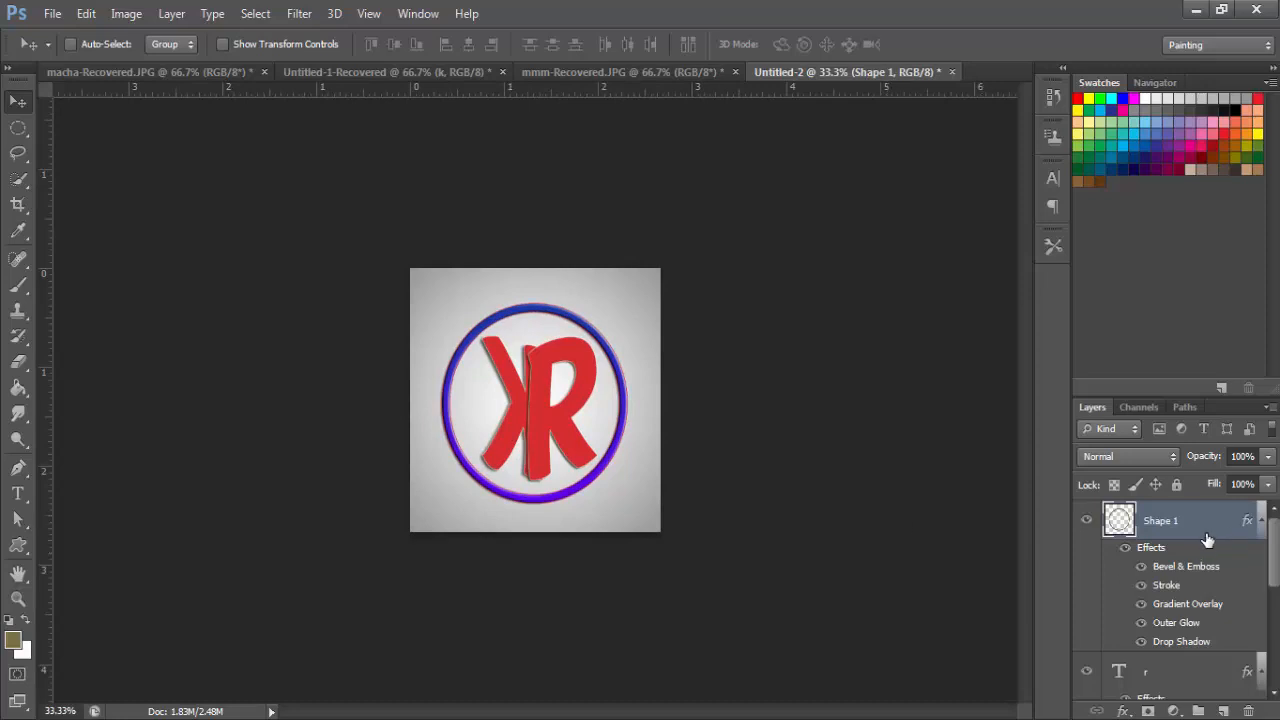
Enlarge the ring with Free Transform to about 103% width and 102% height and apply the transformation
key("ctrl+t")
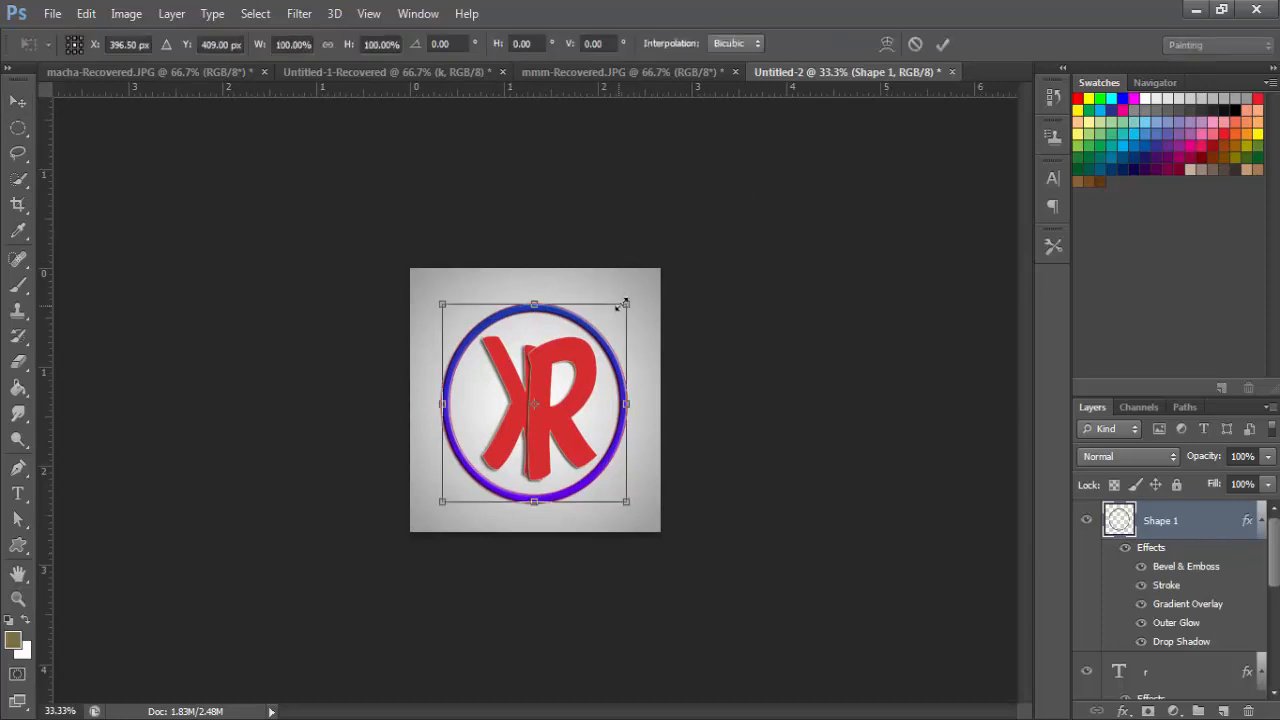
left_click_drag(633, 298, 637, 295)
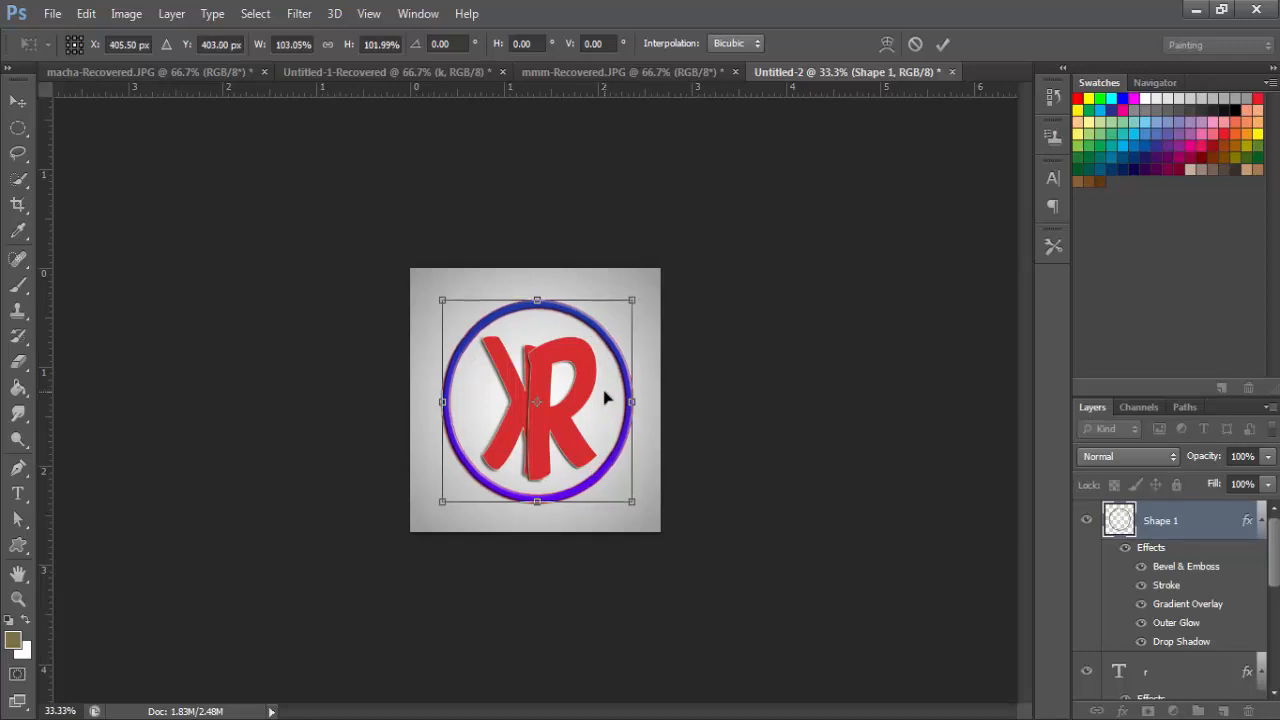
left_click(943, 44)
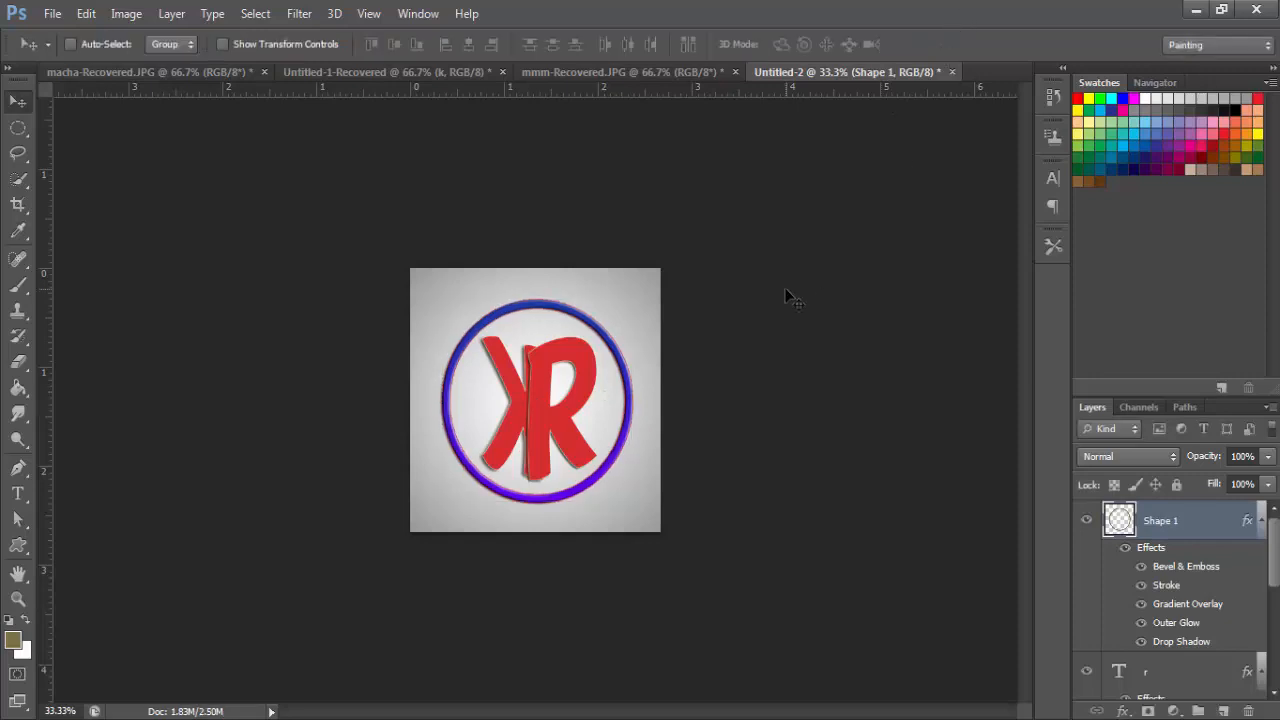
Check how the enlarged ring frames the KR letters at small and large view sizes
key("ctrl+minus")
key("ctrl+minus")
key("ctrl+minus")
key("ctrl+minus")
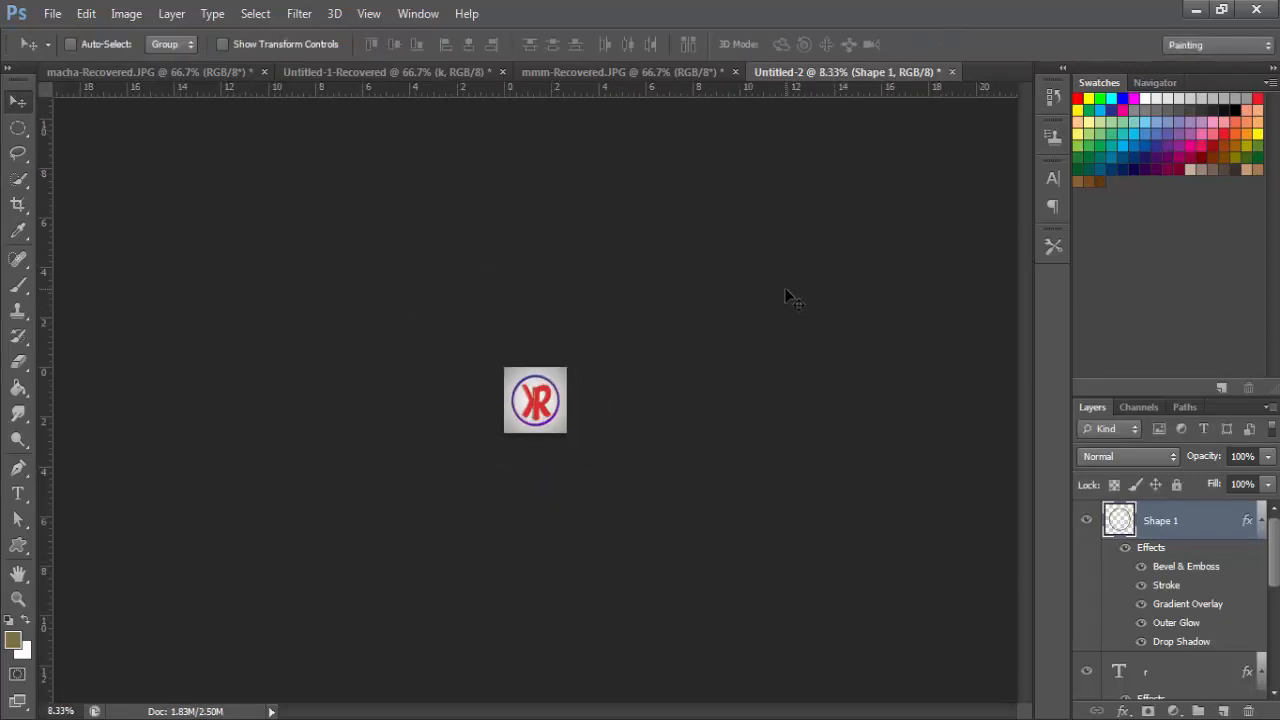
key("ctrl+plus")
key("ctrl+plus")
key("ctrl+plus")
key("ctrl+plus")
key("ctrl+plus")
key("ctrl+plus")
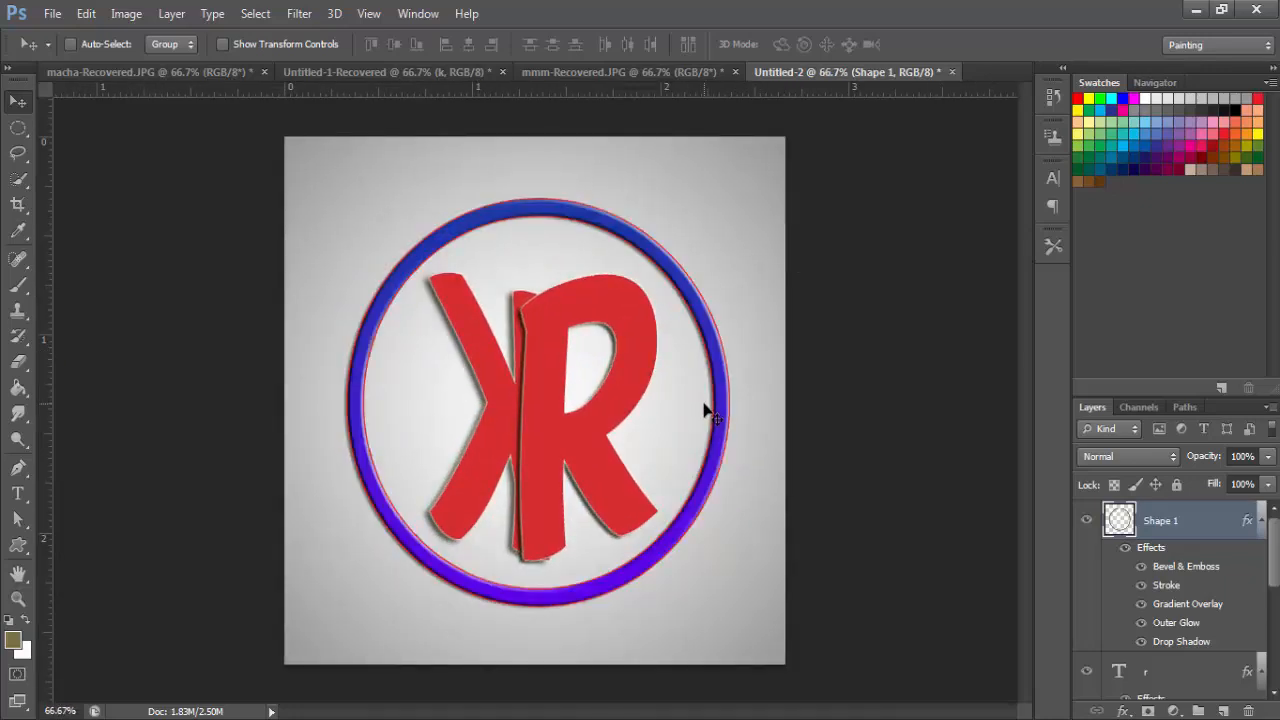
key("ctrl+minus")
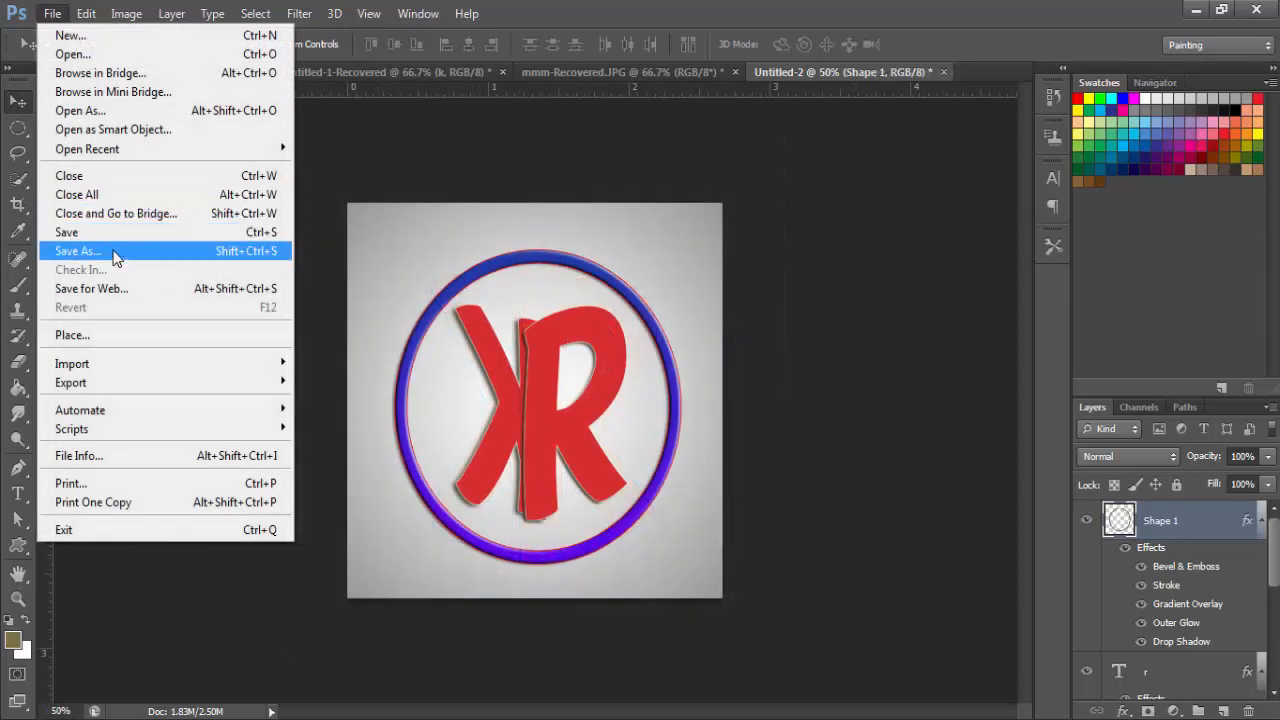
Save a JPEG copy of the logo to the Desktop under the file name rr, accepting the JPEG options
left_click(80, 251)
left_click(478, 476)
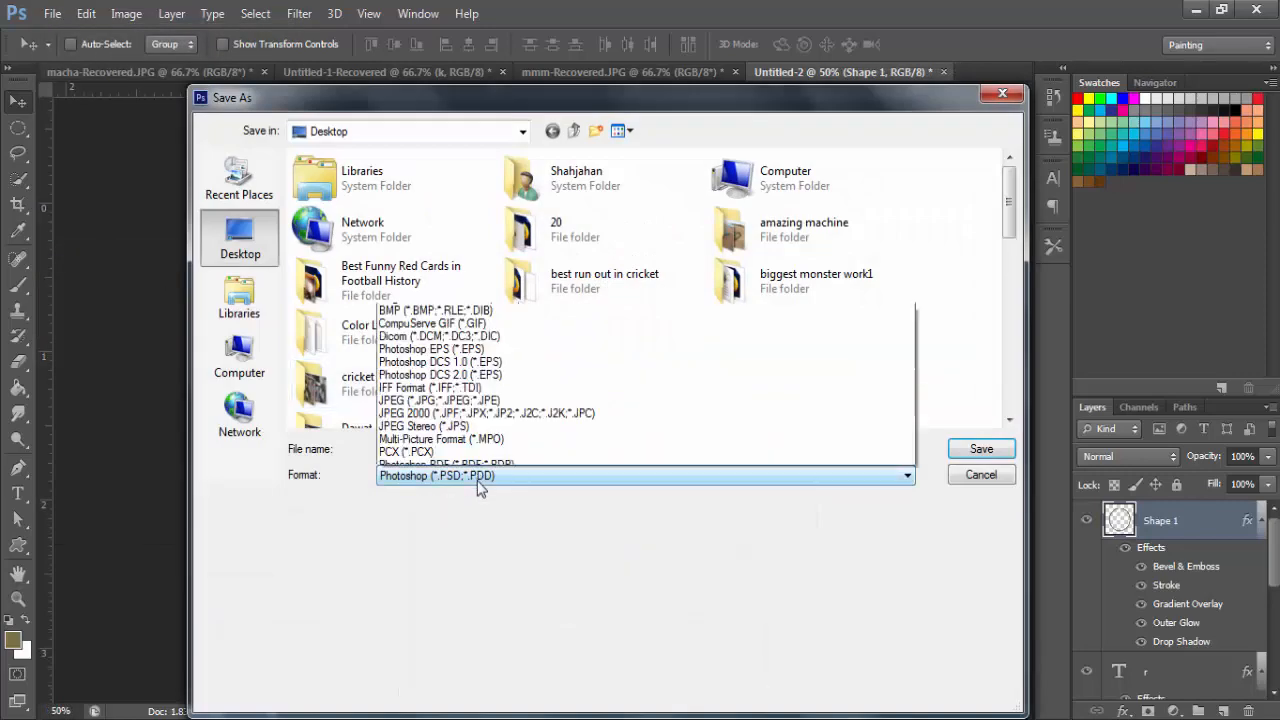
left_click(447, 305)
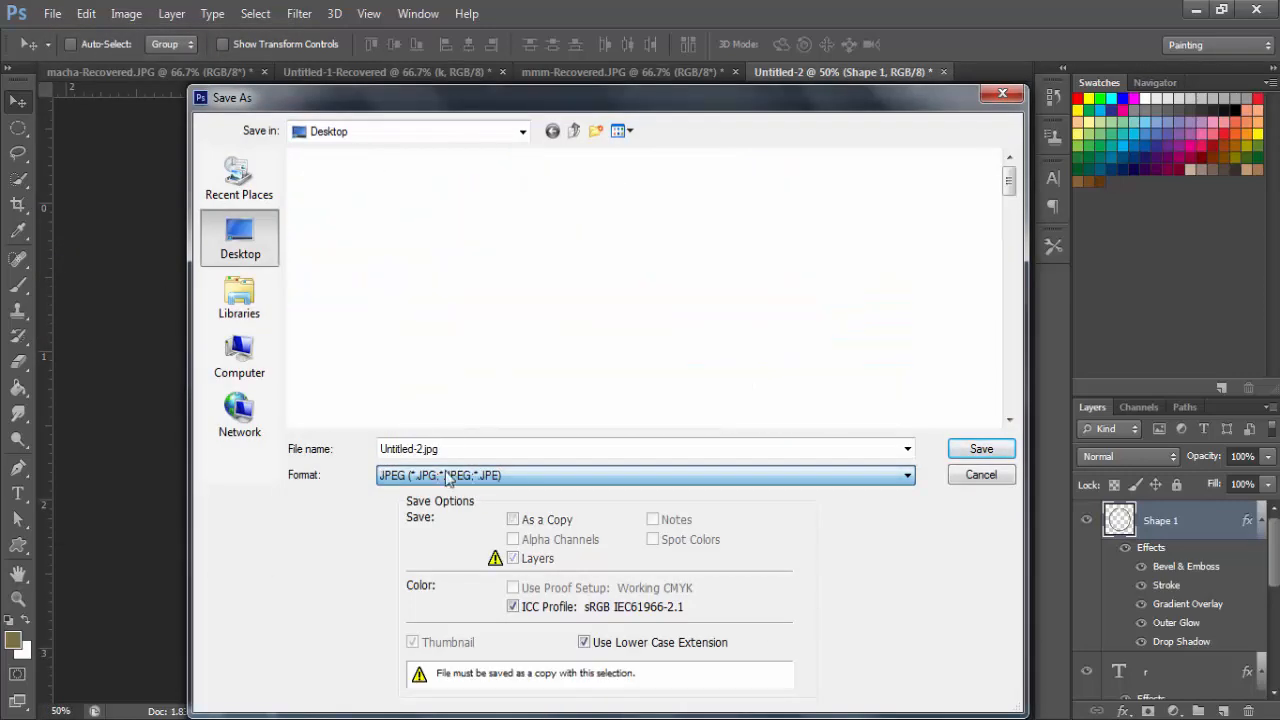
double_click(455, 448)
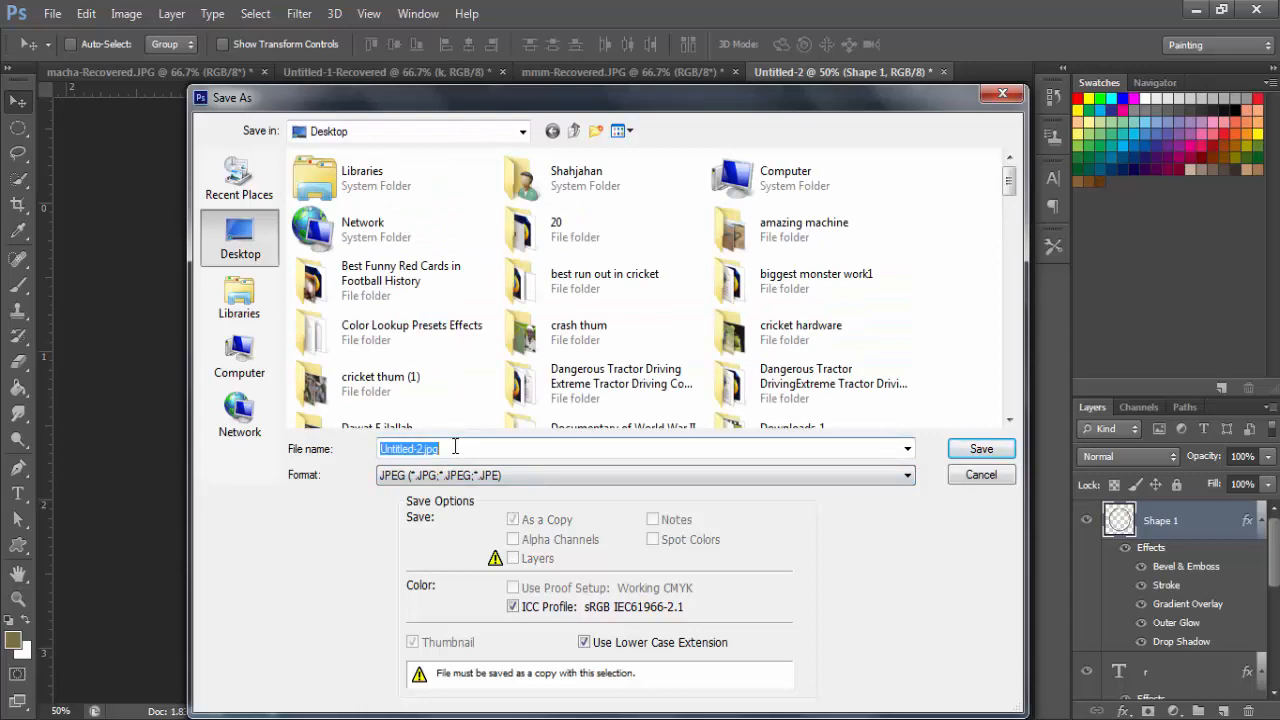
type("mm")
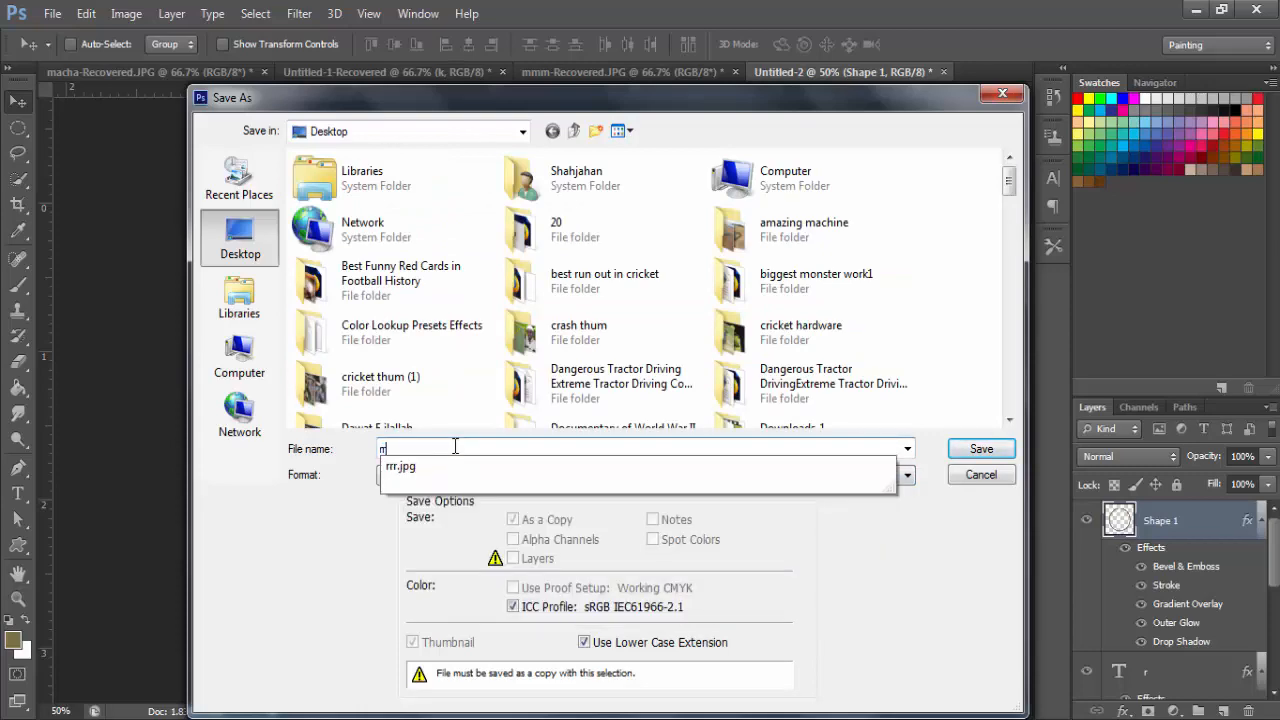
left_click(984, 448)
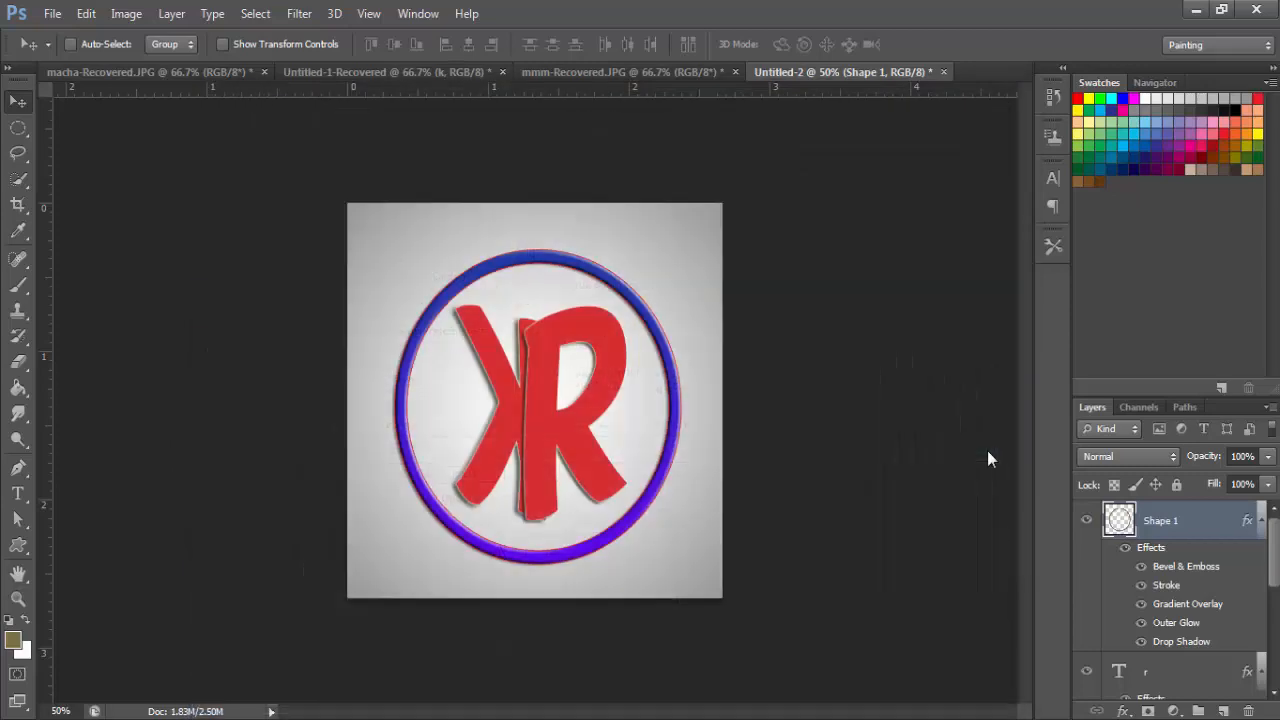
left_click(750, 182)
Hide the Gradient Fill 1 and Layer 0 layers to view the logo on transparency, and show both layers again
scroll(1176, 590, "down", 5)
left_click(1087, 642)
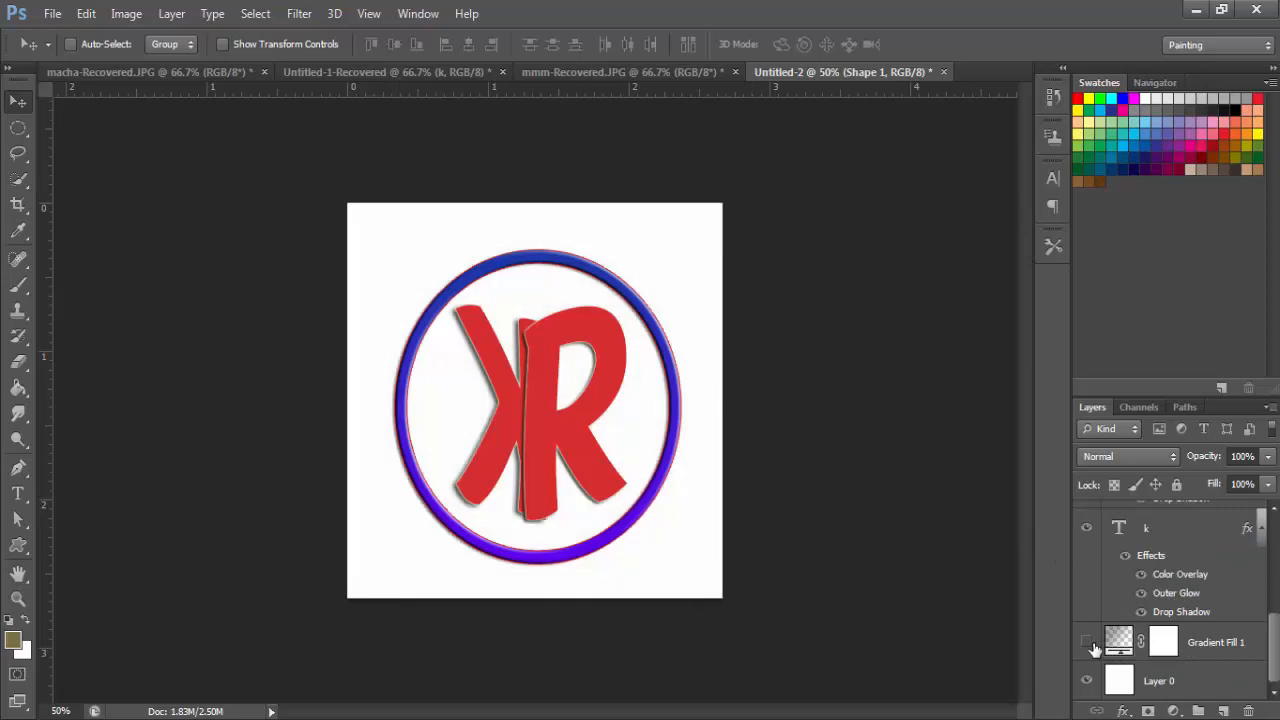
left_click(1086, 681)
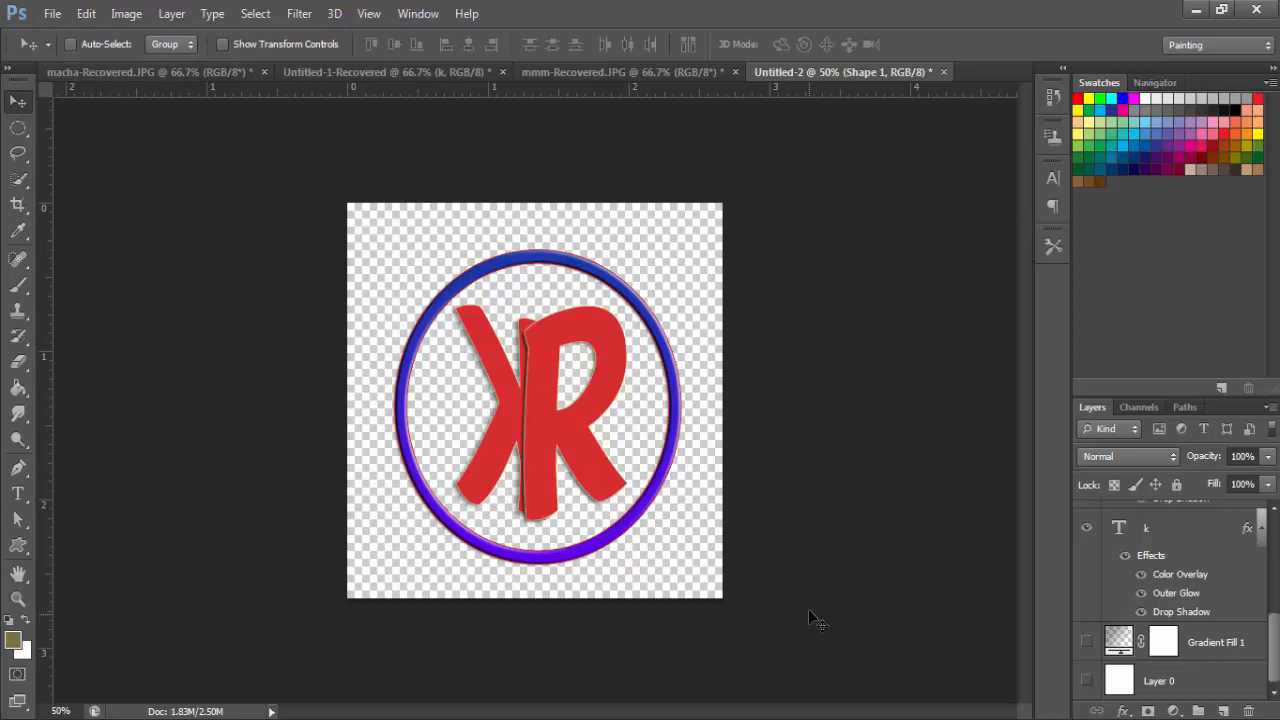
left_click(1086, 642)
left_click(1086, 680)
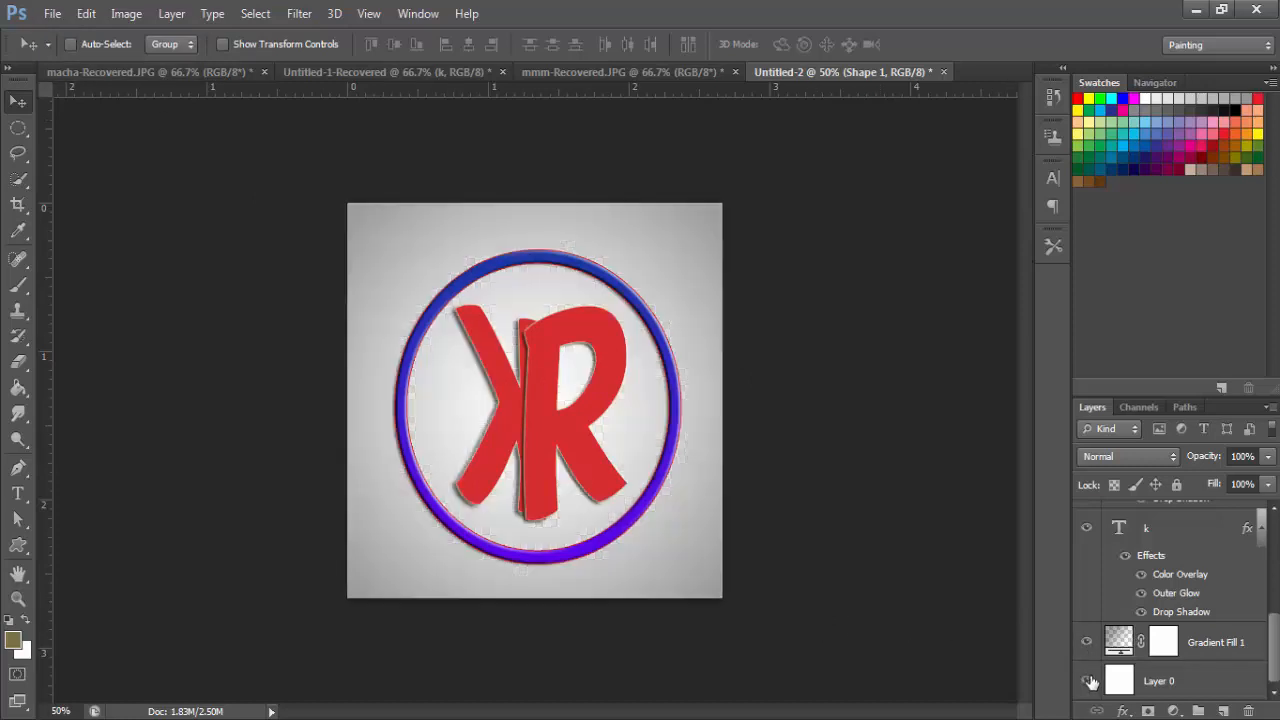
scroll(1120, 655, "up", 3)
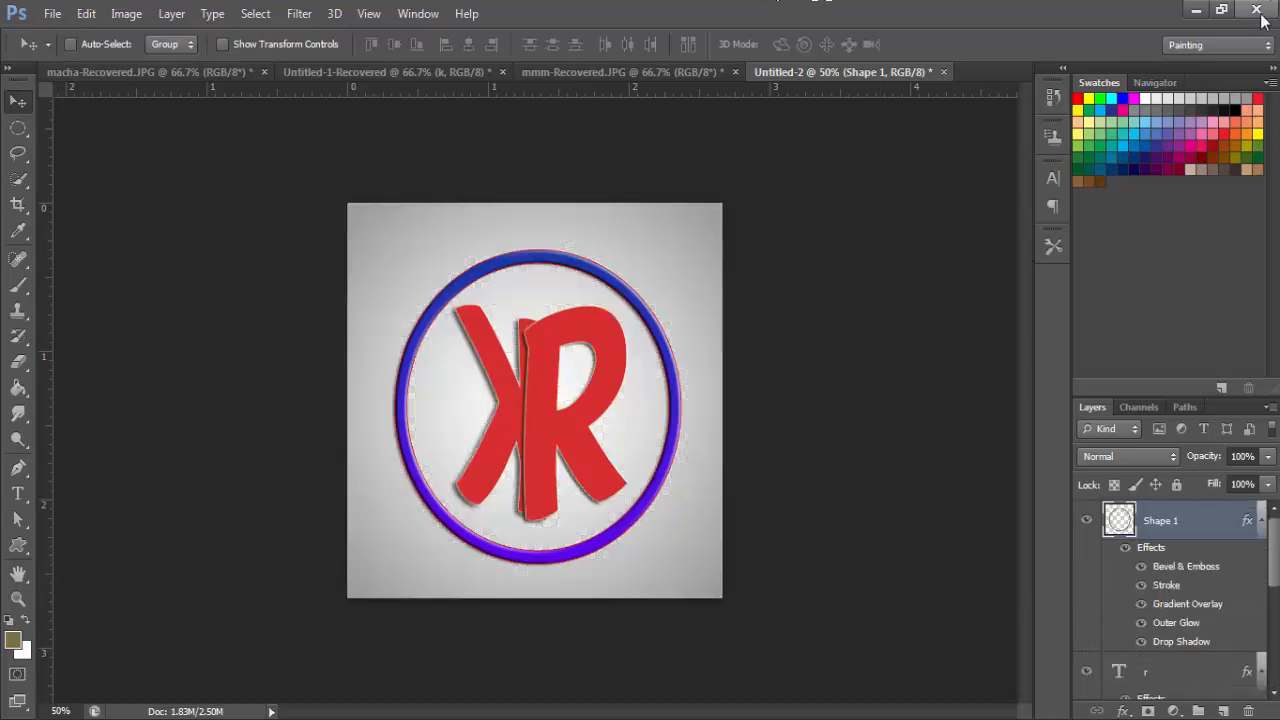